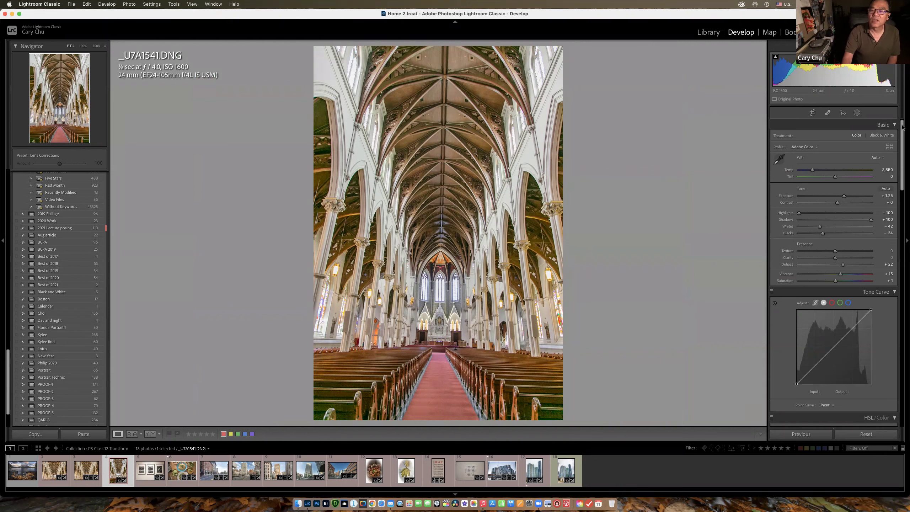
Examine the Lens Corrections and Transform settings and compare the perspective in the church photo _U7A1541.DNG and the skyscraper photo CM4_0037-2.dng.
scroll(902, 126, "down", 5)
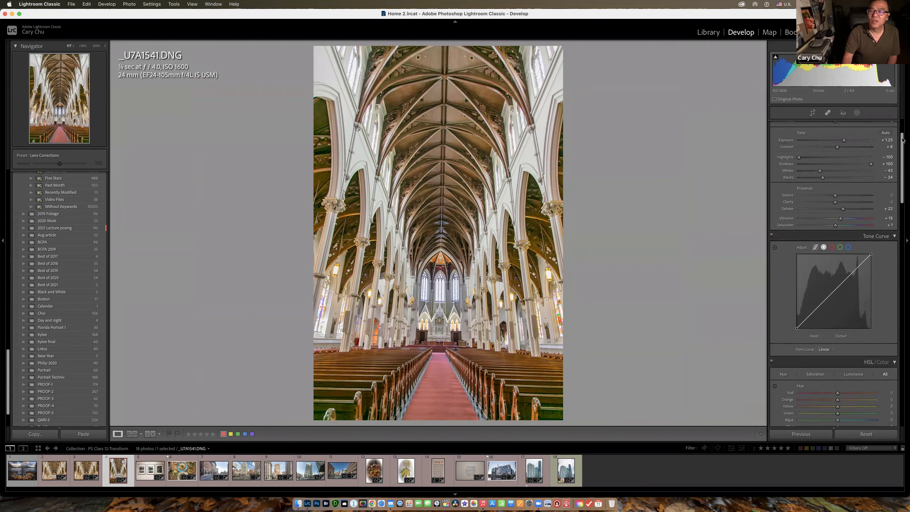
scroll(899, 125, "up", 5)
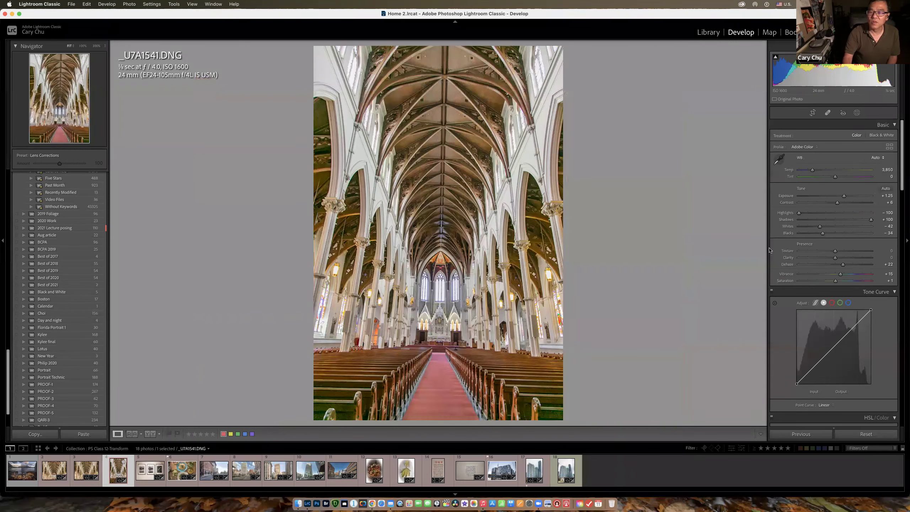
left_click_drag(902, 141, 905, 310)
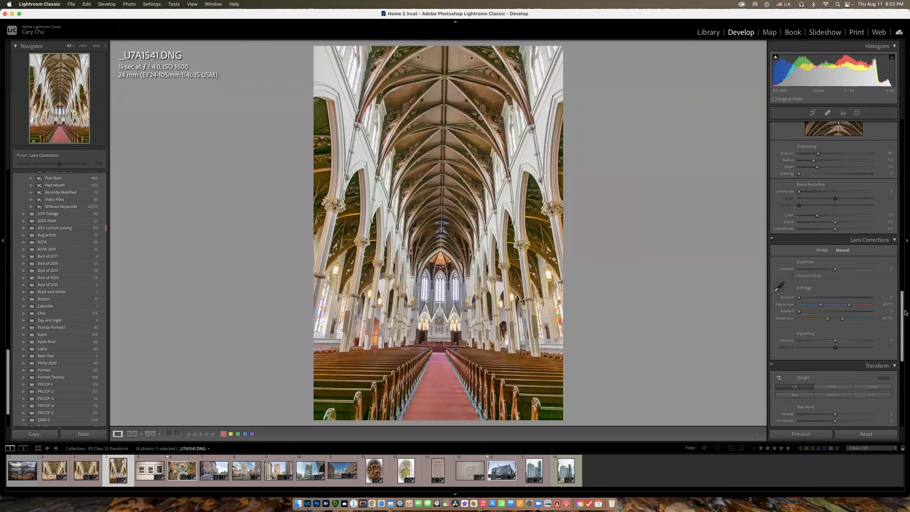
scroll(886, 245, "down", 6)
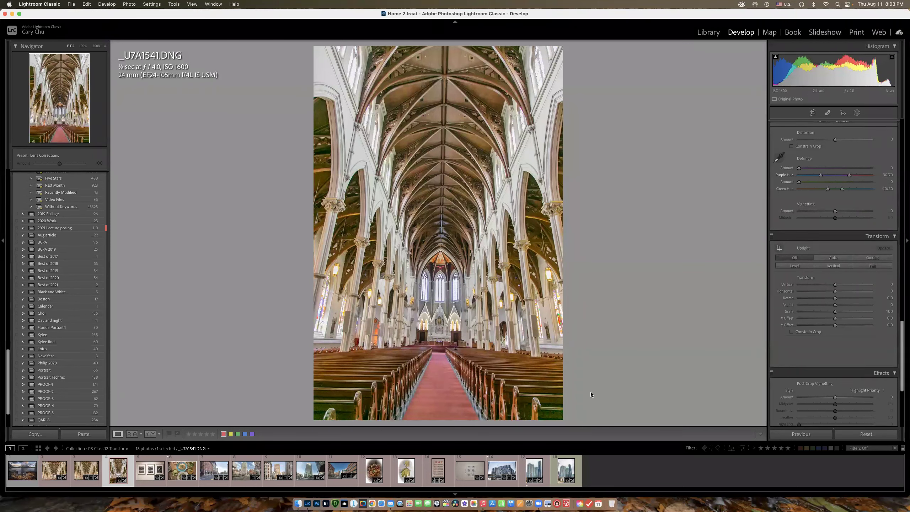
left_click(567, 474)
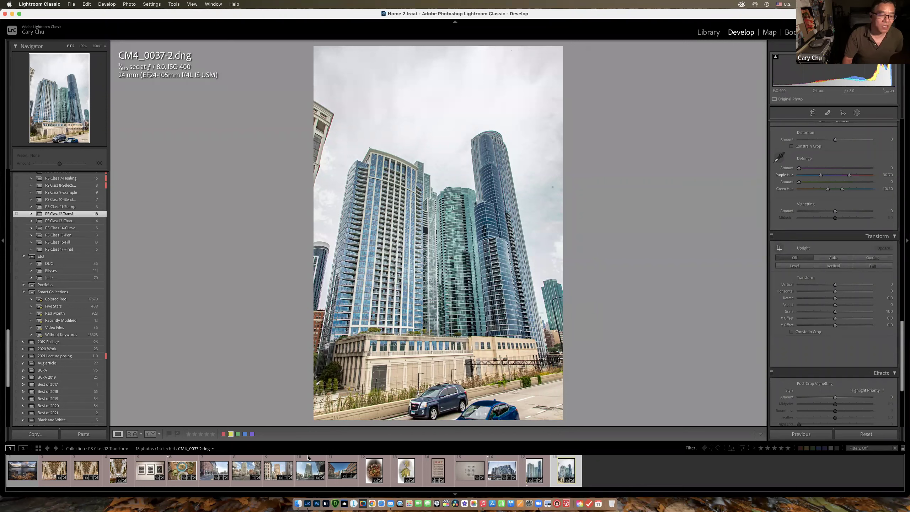
left_click(121, 471)
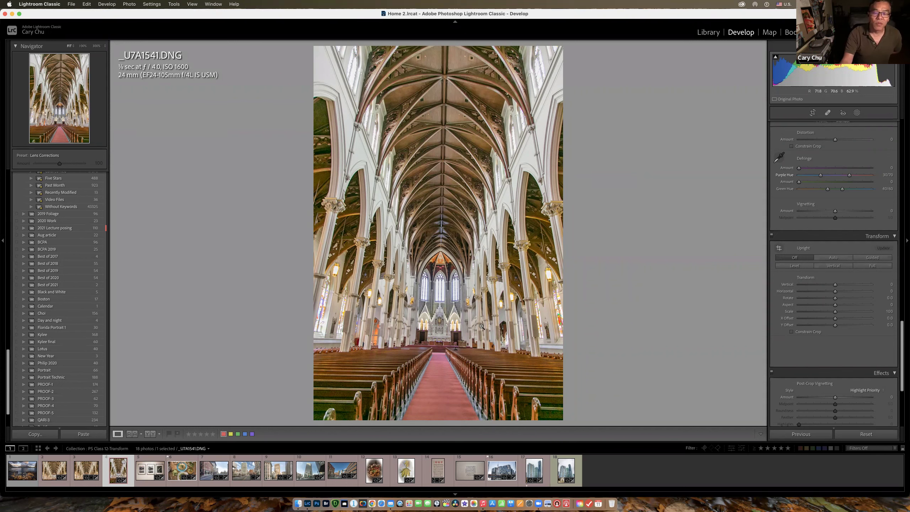
left_click(562, 465)
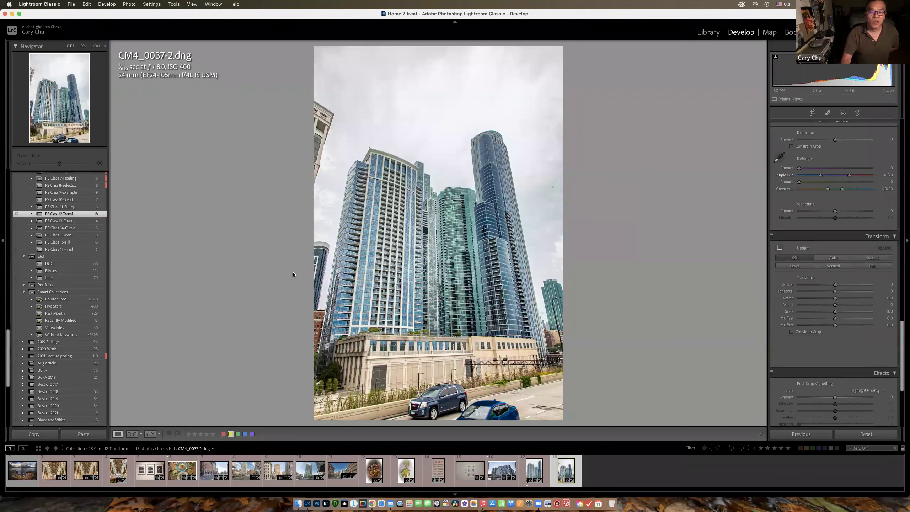
Apply the Auto Upright correction to the church interior photo _U7A1541.DNG.
left_click(118, 473)
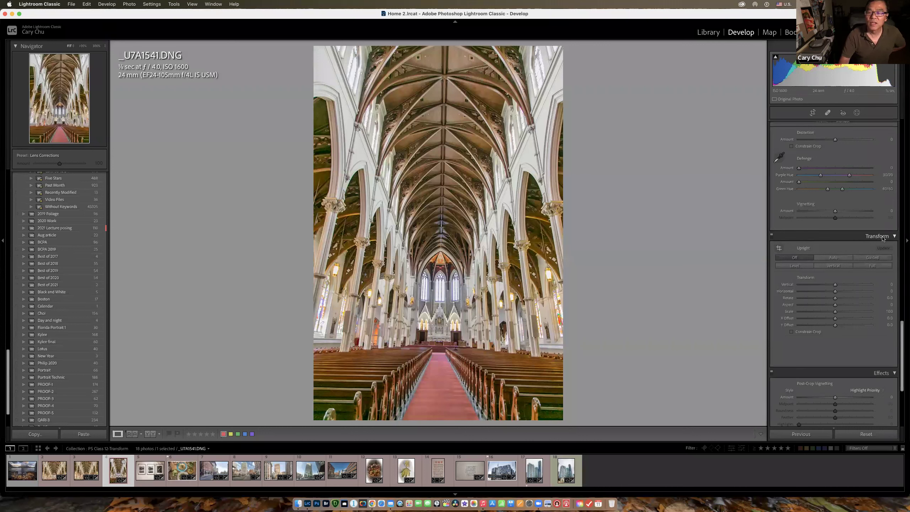
left_click(832, 260)
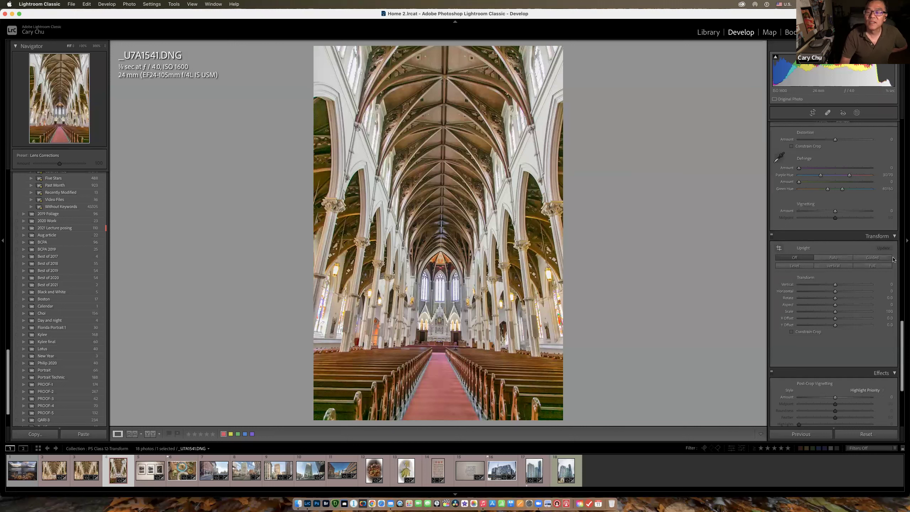
left_click(831, 259)
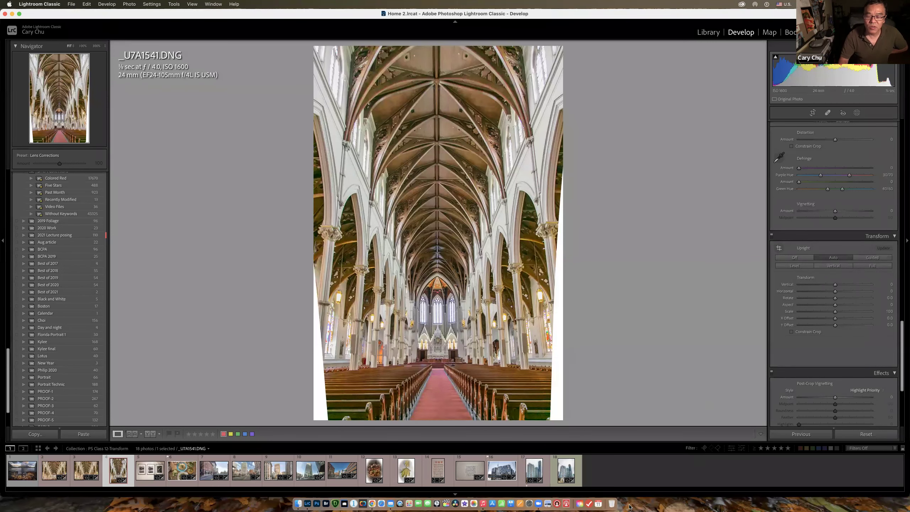
Switch to System Preferences and set the display to the scaled resolution that looks like 2048 × 1152, one step above Larger Text.
left_click(528, 504)
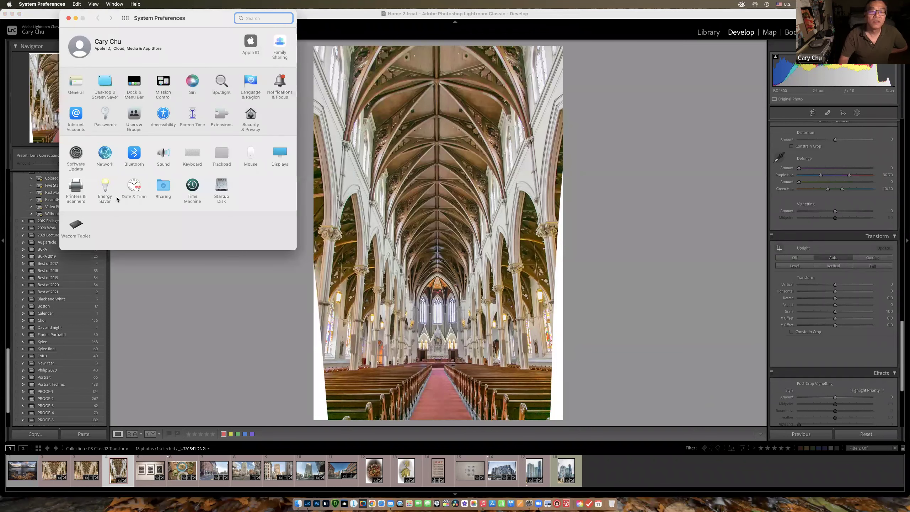
left_click(280, 154)
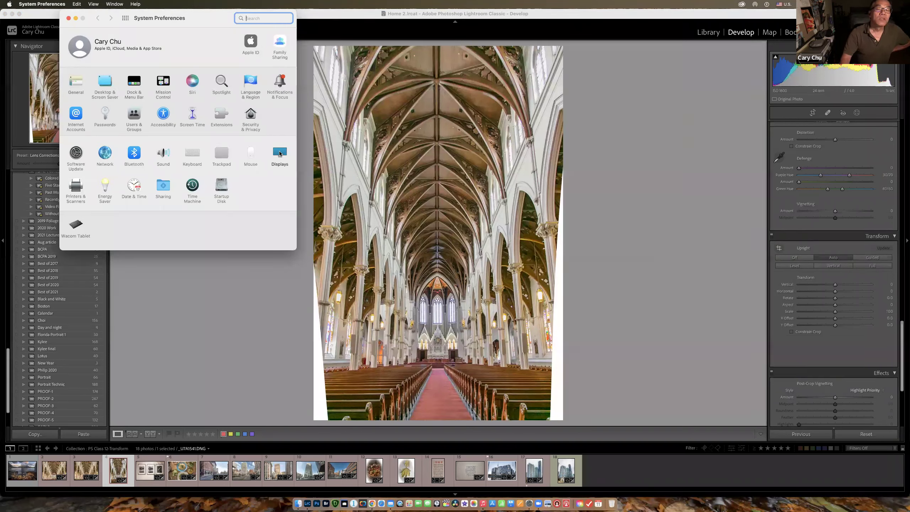
left_click(196, 44)
left_click(203, 65)
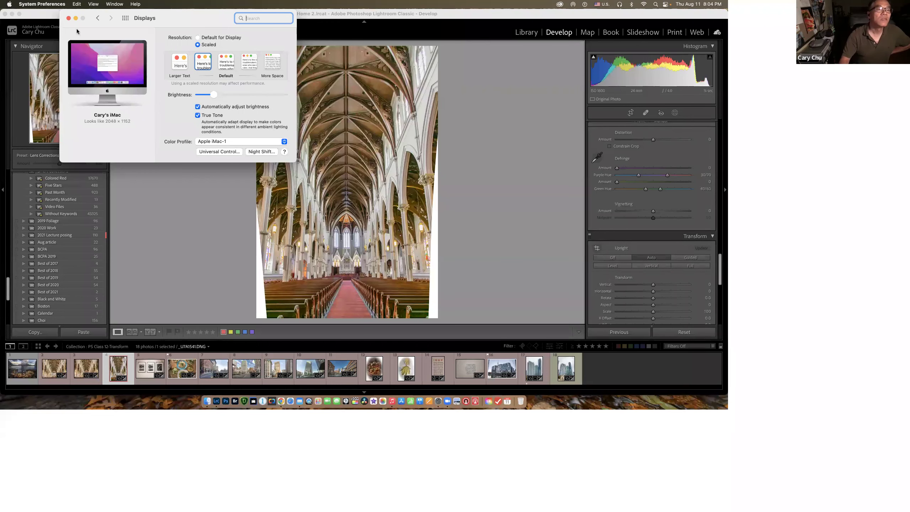
left_click(69, 18)
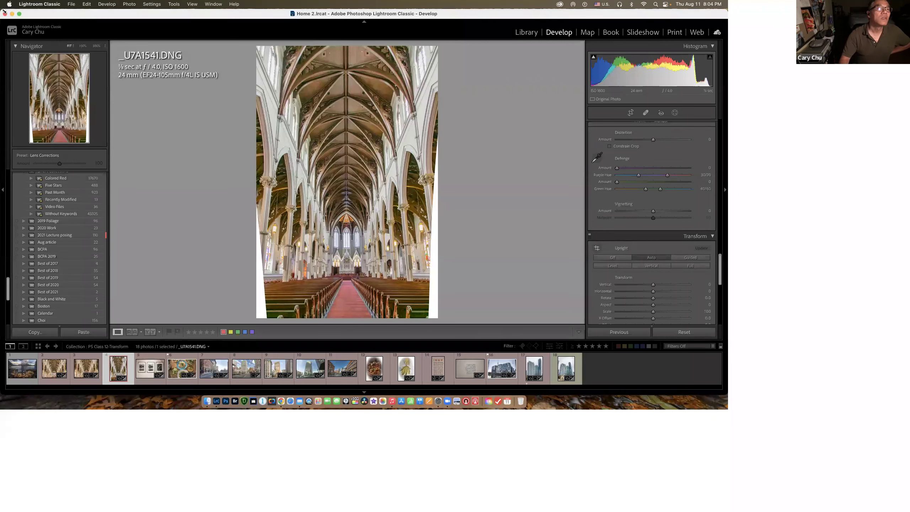
Move the Lightroom Classic window to the screen's upper-left corner and enlarge it to fill the screen.
left_click_drag(384, 156, 384, 149)
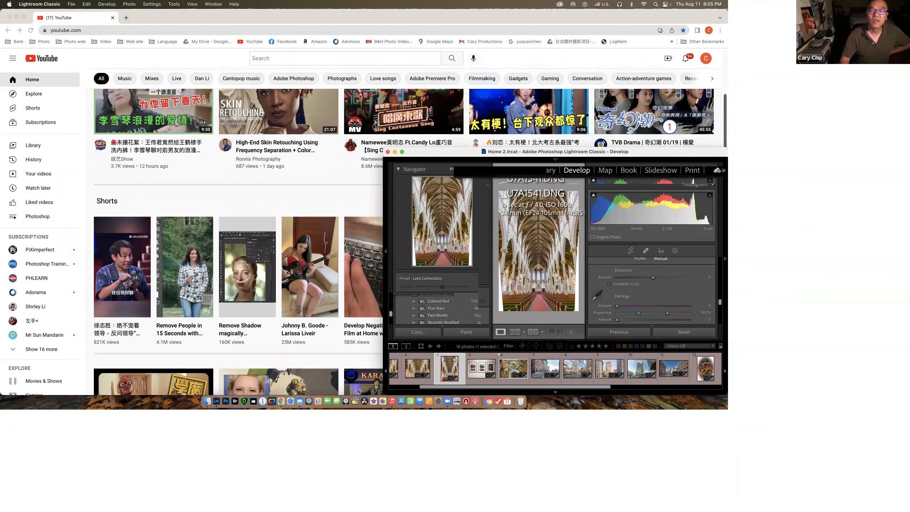
left_click_drag(411, 153, 133, 37)
left_click_drag(76, 27, 27, 15)
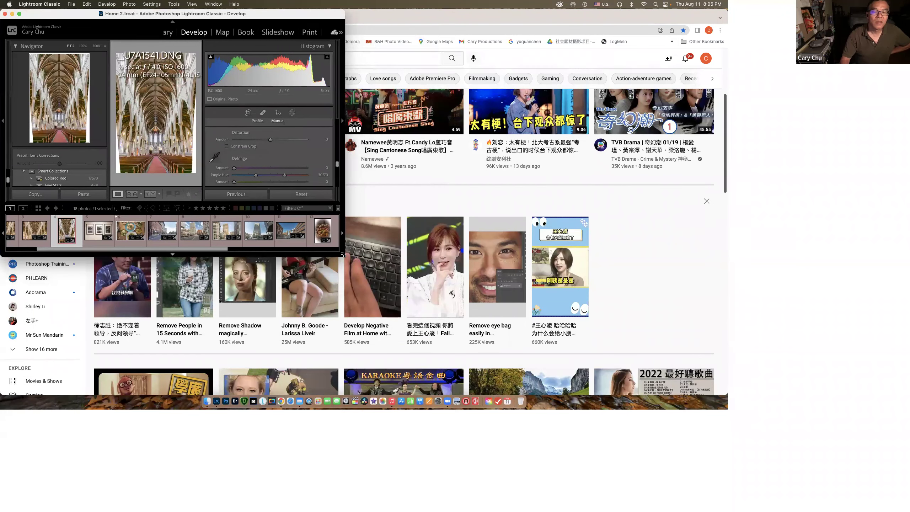
left_click_drag(343, 255, 727, 410)
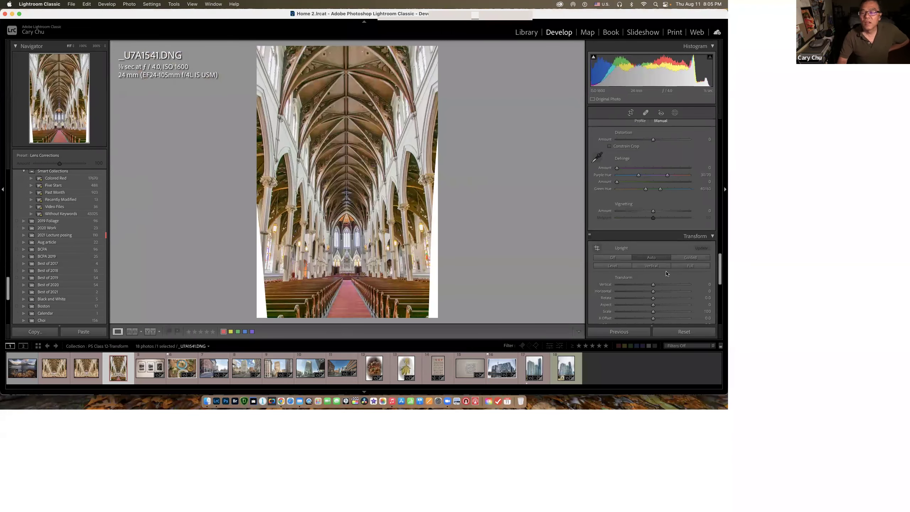
Turn off Upright on the church photo and manually set Vertical to −74, Horizontal to −5 and Rotate to −1.0.
scroll(663, 282, "down", 1)
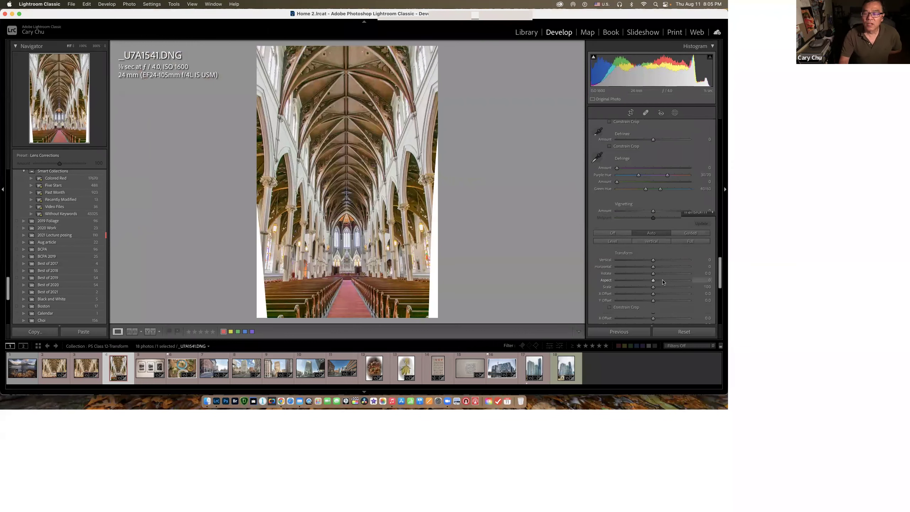
scroll(601, 253, "down", 1)
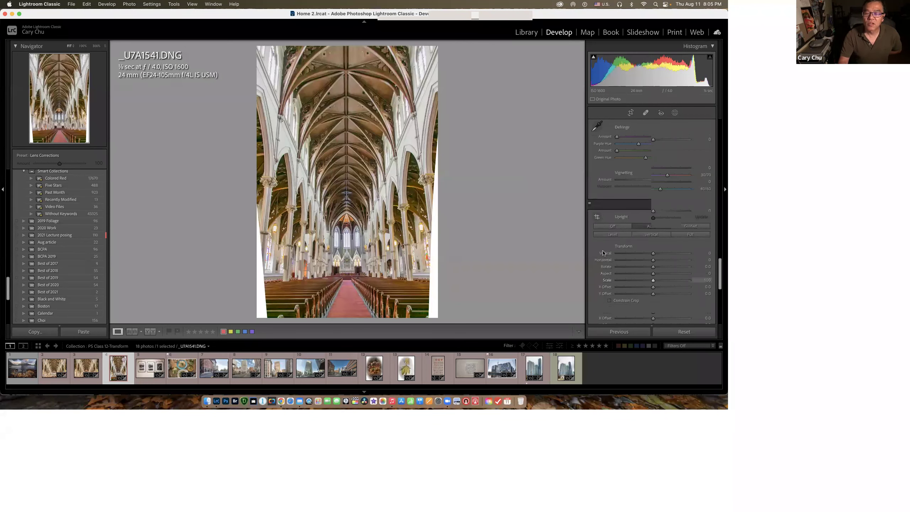
left_click(613, 227)
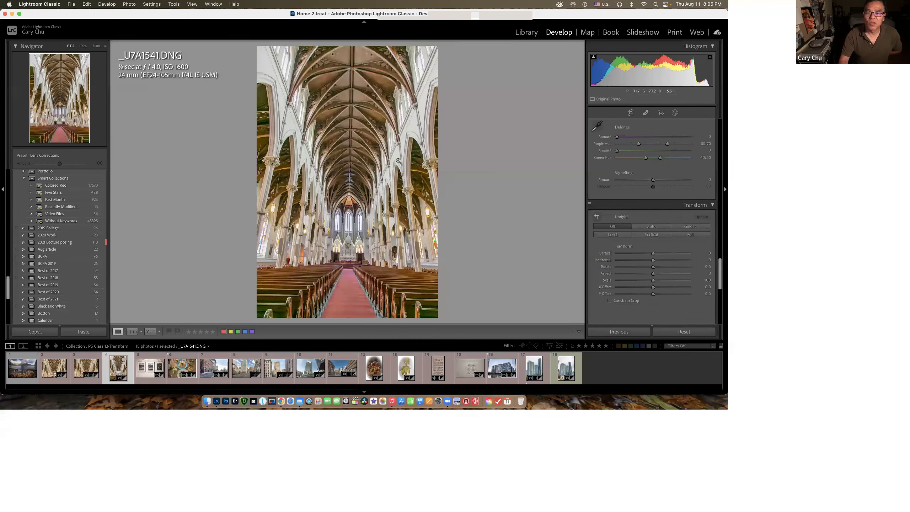
left_click_drag(653, 254, 630, 258)
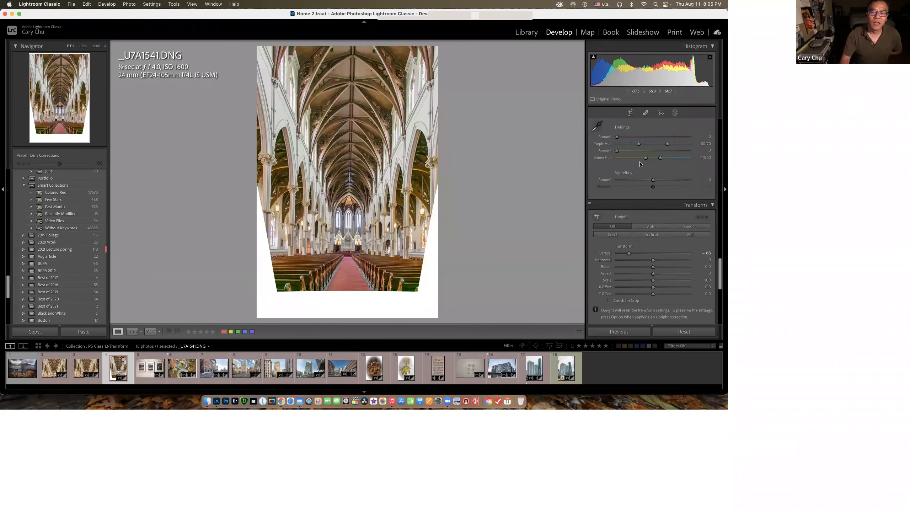
left_click_drag(629, 254, 626, 255)
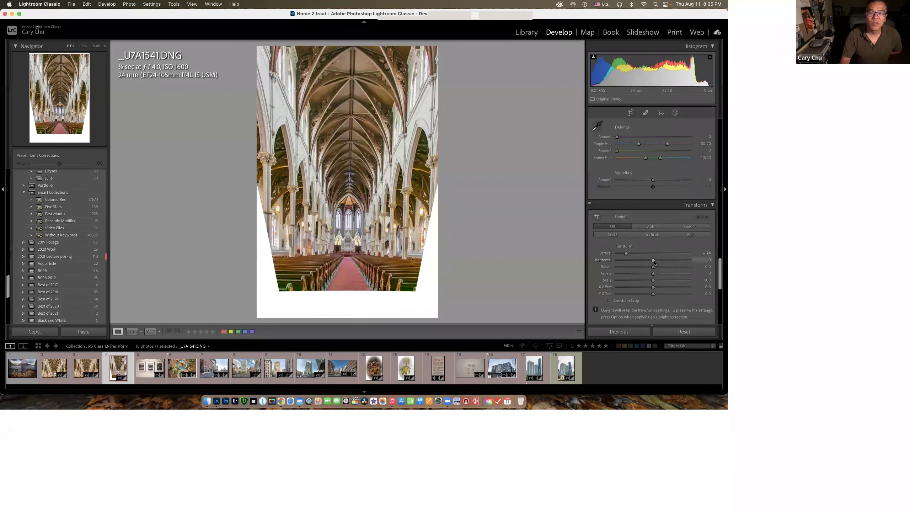
mouse_move(653, 262)
left_mouse_down()
mouse_move(639, 261)
mouse_move(654, 265)
left_mouse_up()
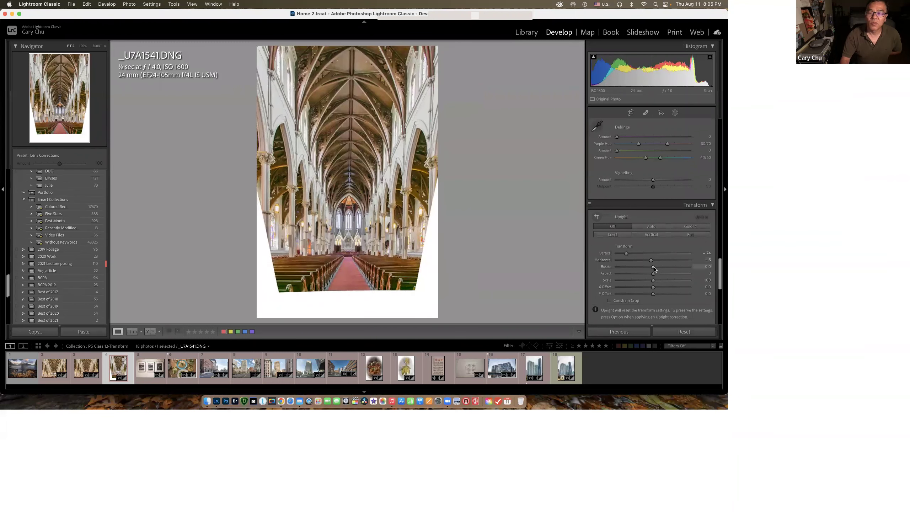
mouse_move(652, 267)
left_mouse_down()
mouse_move(642, 267)
mouse_move(649, 269)
left_mouse_up()
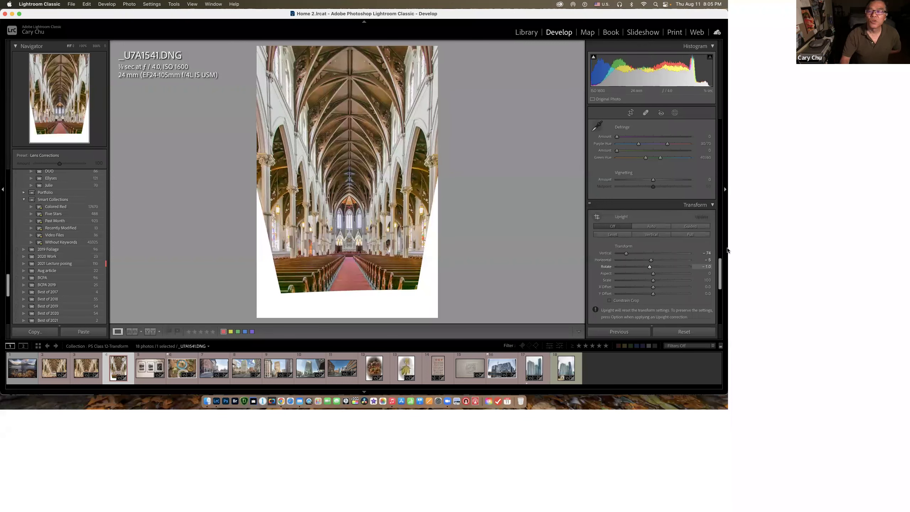
Check the church photo's alignment with the finer crop grid overlay and compare it with the unedited version.
left_click(630, 113)
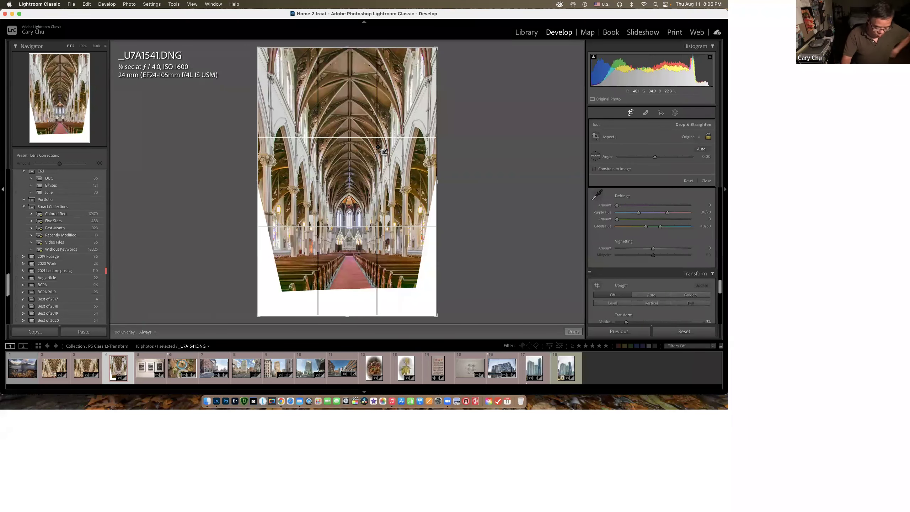
key("o")
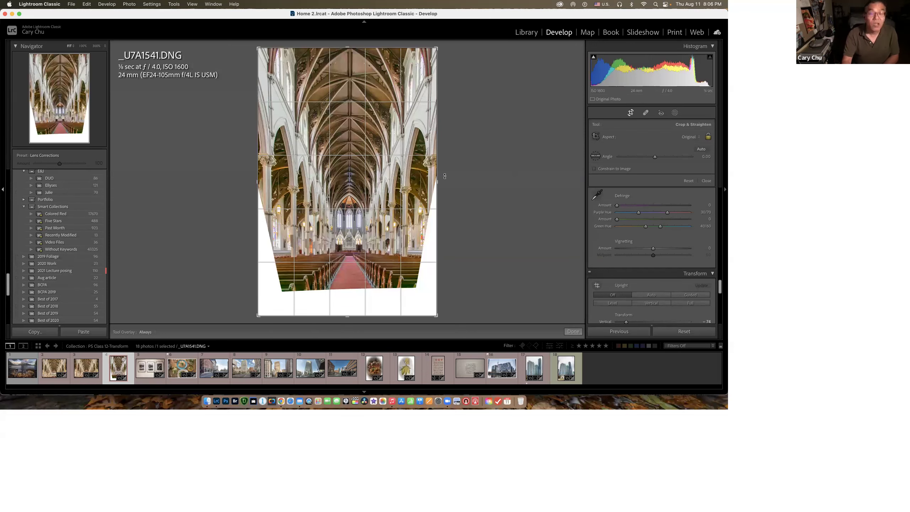
key("backslash")
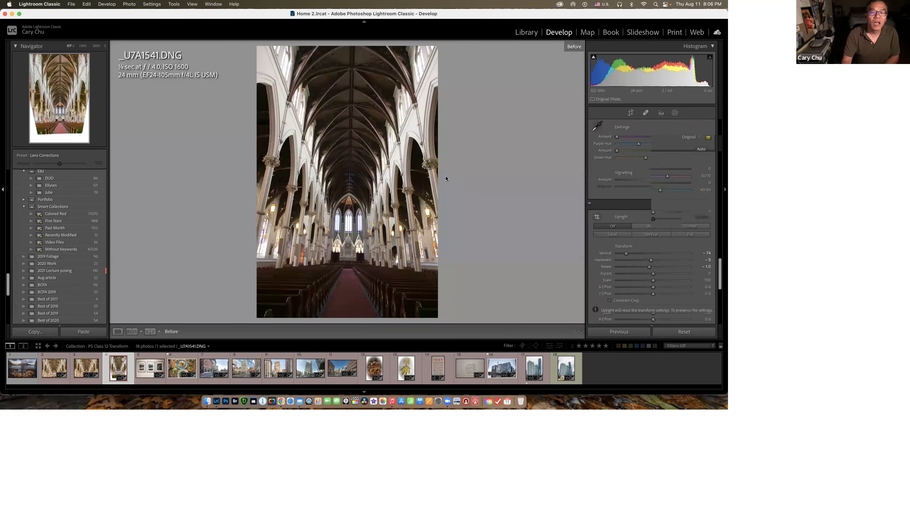
key("backslash")
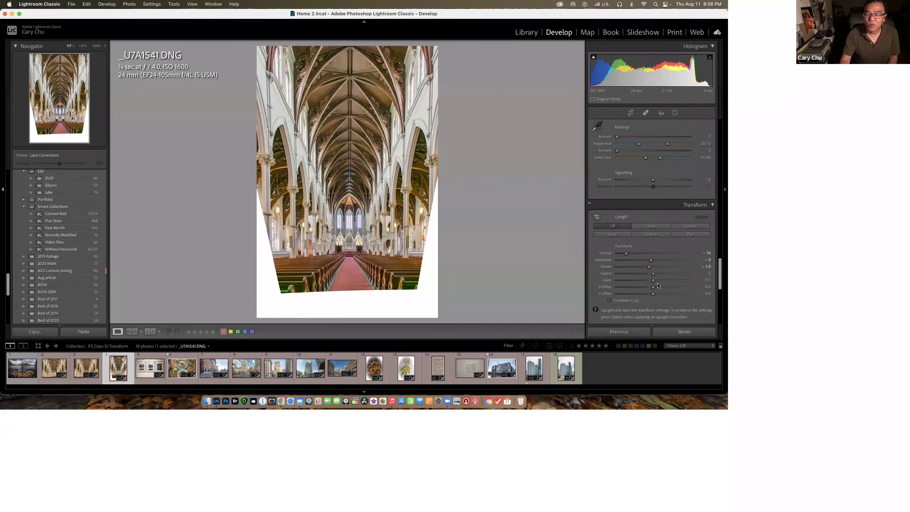
Enable Constrain Crop on the church photo and refine its transform to Vertical −79 and Horizontal −10.
left_click(609, 301)
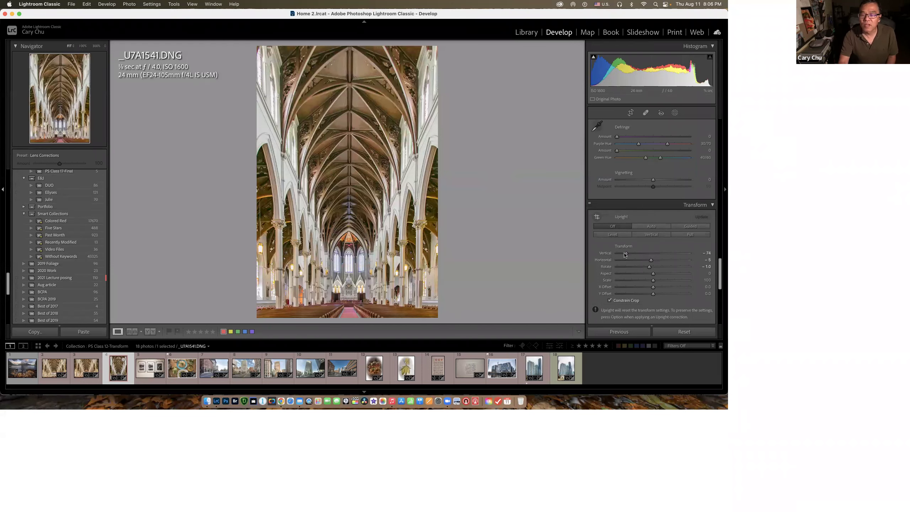
left_click_drag(626, 254, 624, 255)
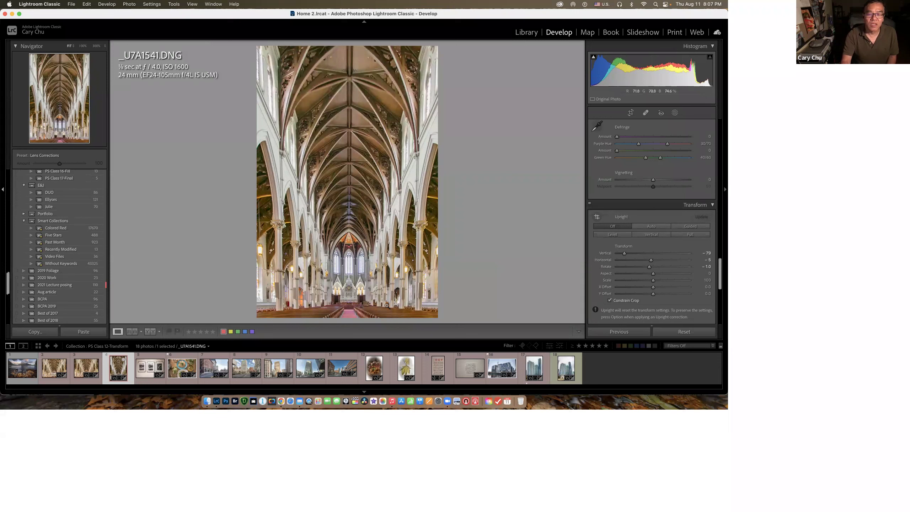
left_click_drag(655, 260, 649, 261)
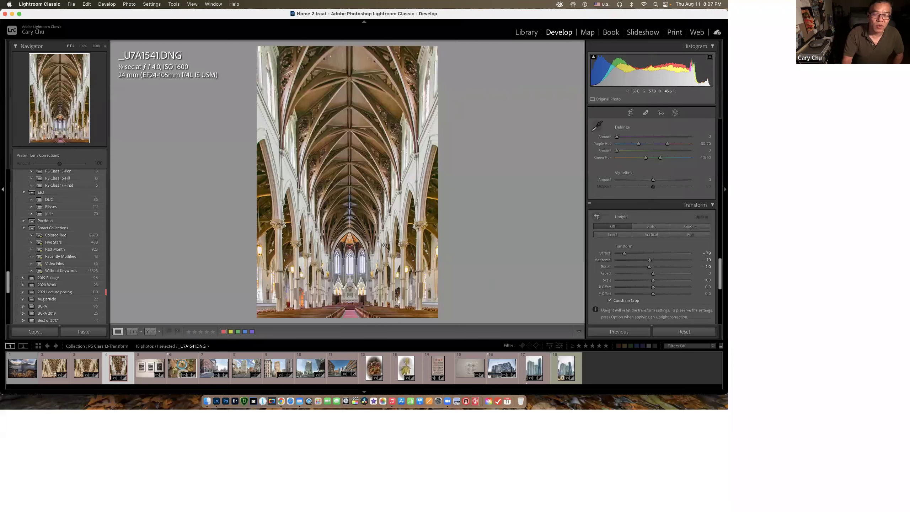
Open the skyscraper photo CM4_0037-2.dng, try Auto Upright on it and set Upright back to Off.
left_click(569, 373)
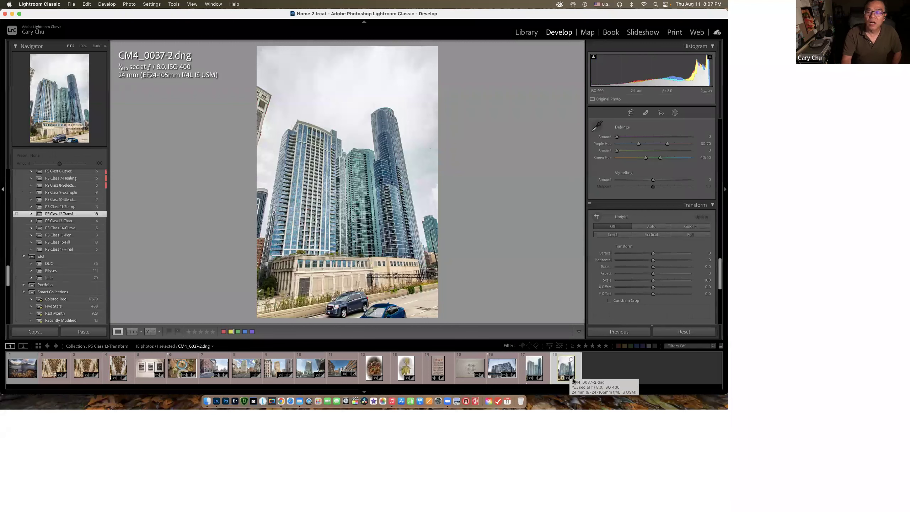
left_click(652, 226)
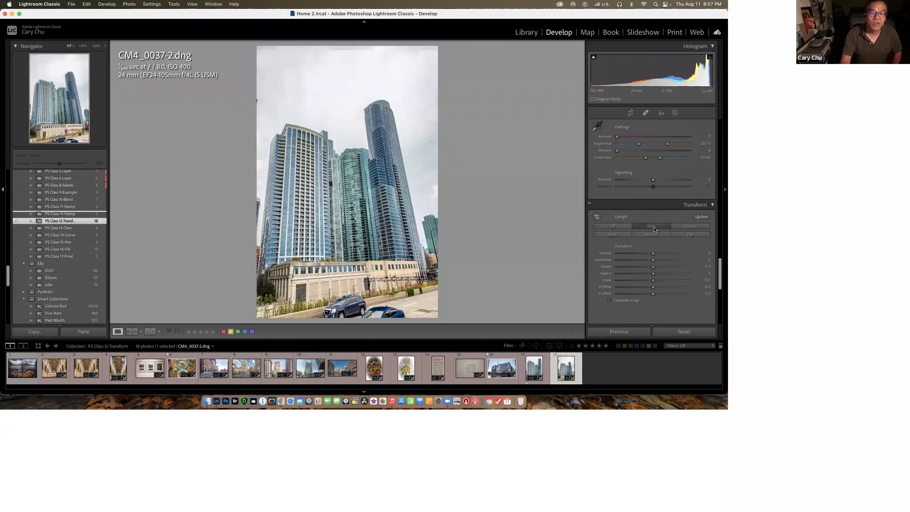
left_click(613, 226)
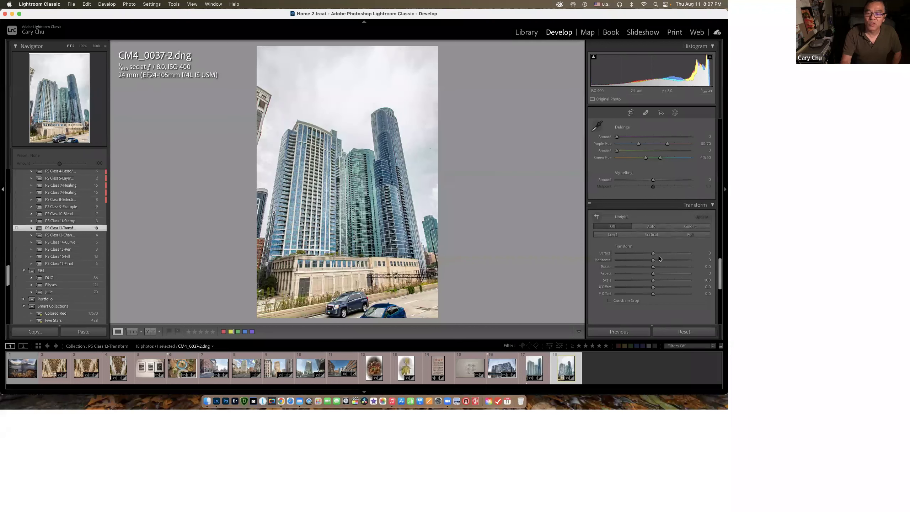
Manually straighten the skyscraper photo by setting the Vertical transform to −61 and rotating it slightly in the negative direction.
left_click_drag(652, 254, 627, 256)
left_click_drag(652, 266, 650, 266)
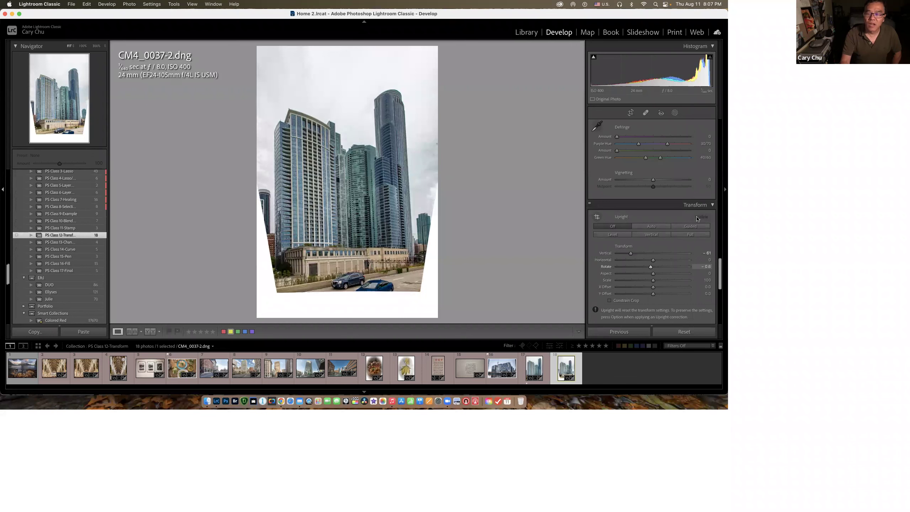
Enable Constrain Crop on the manually straightened skyscraper photo and compare it with the unedited version.
left_click(609, 301)
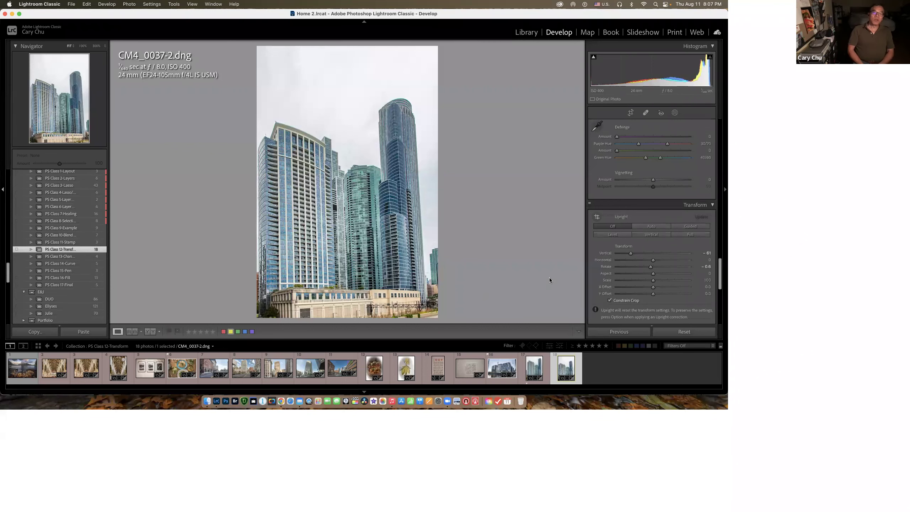
key("backslash")
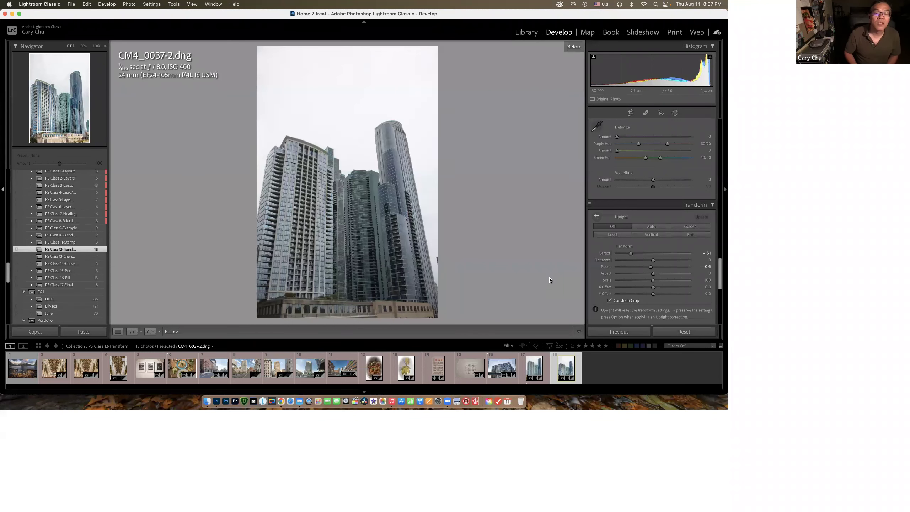
key("backslash")
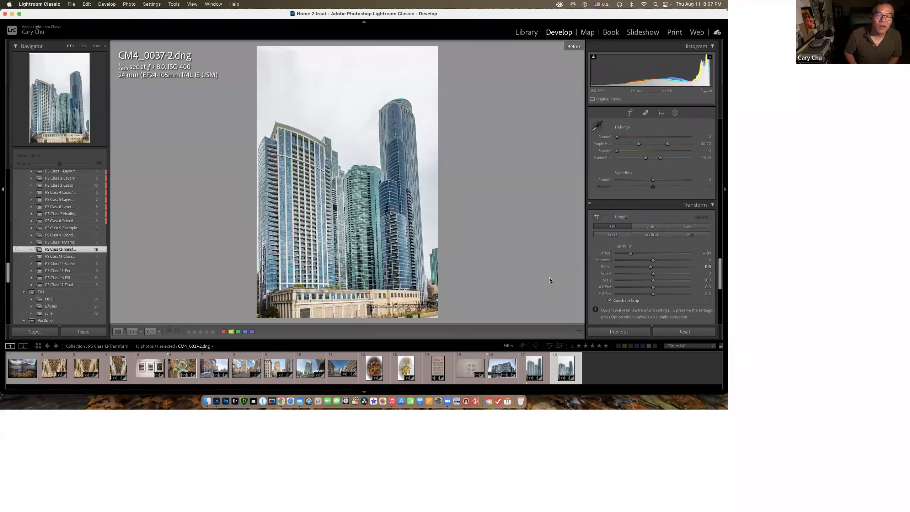
key("backslash")
key("backslash")
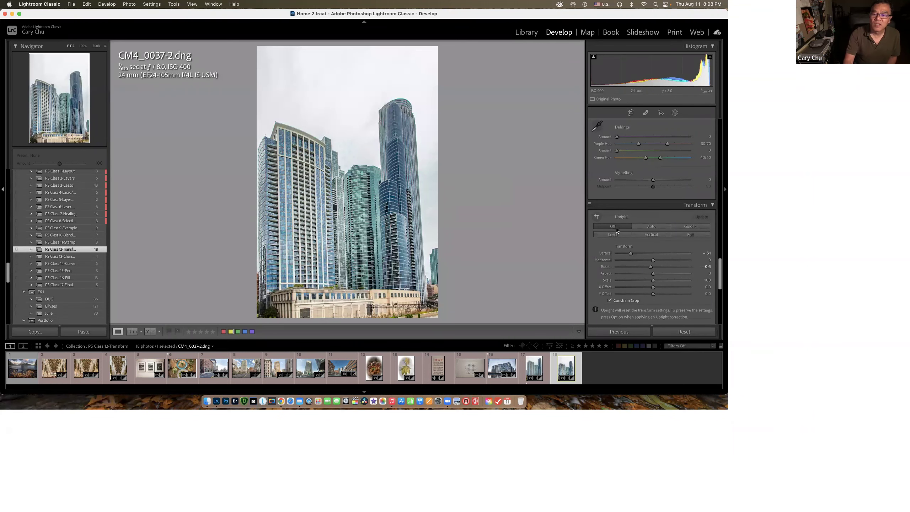
Restore the skyscraper photo to its history state "Export - Hard Drive (8/11/22 6:28:50 AM)".
scroll(70, 262, "up", 5)
scroll(70, 261, "up", 10)
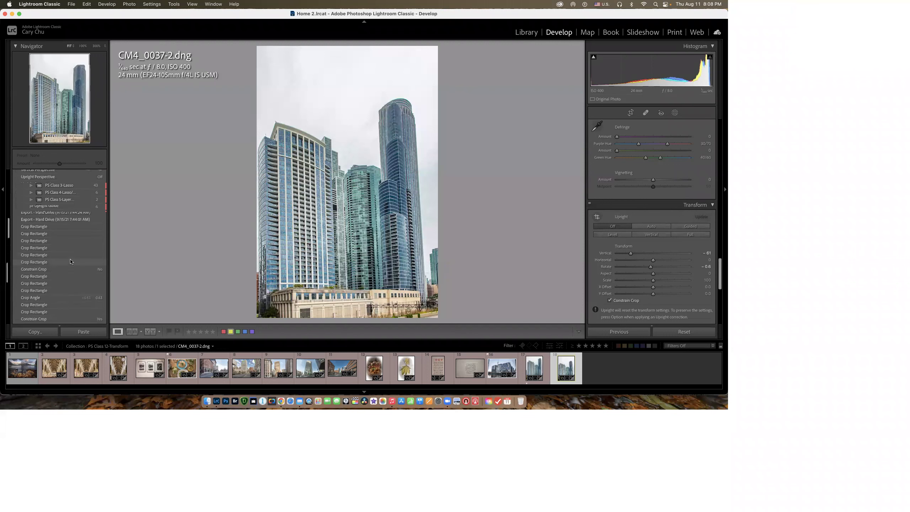
scroll(70, 261, "up", 5)
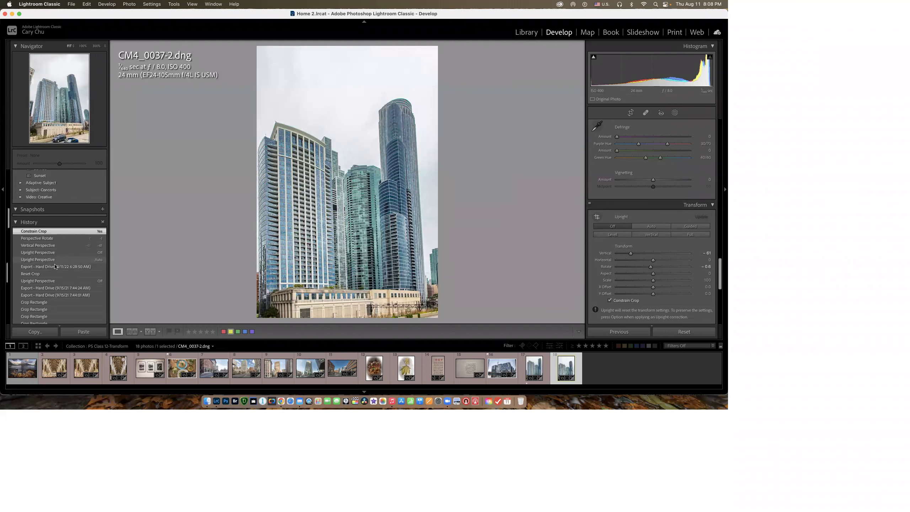
left_click(55, 266)
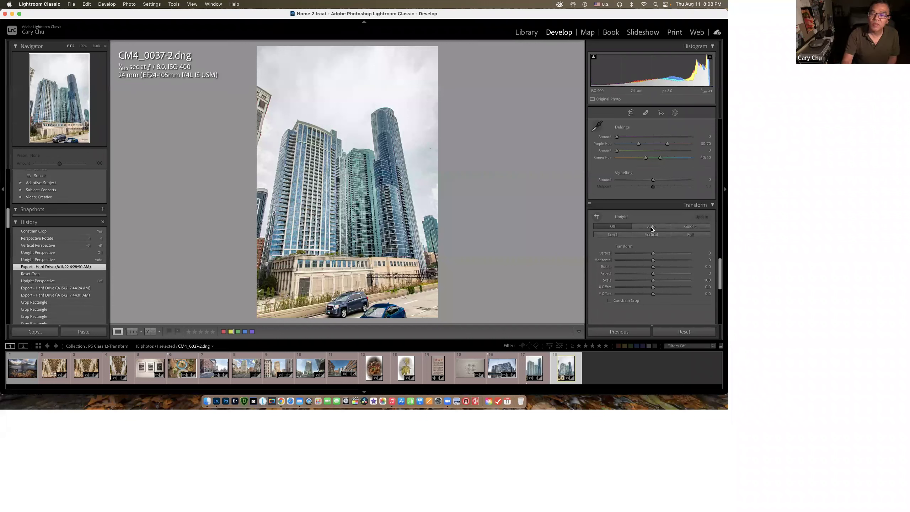
Try Vertical transform values of about −14 and −33 on the skyscraper photo, resetting Vertical to 0 each time.
left_click_drag(643, 255, 649, 257)
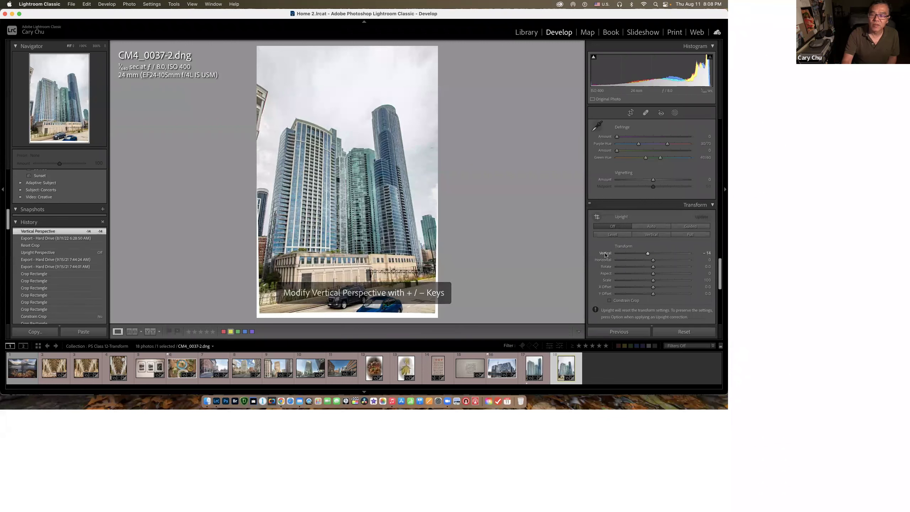
double_click(605, 255)
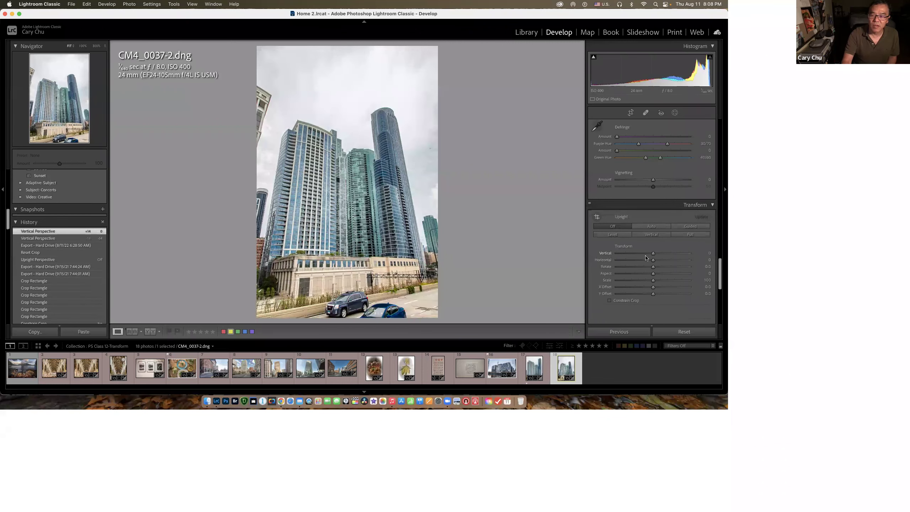
left_click_drag(653, 254, 641, 254)
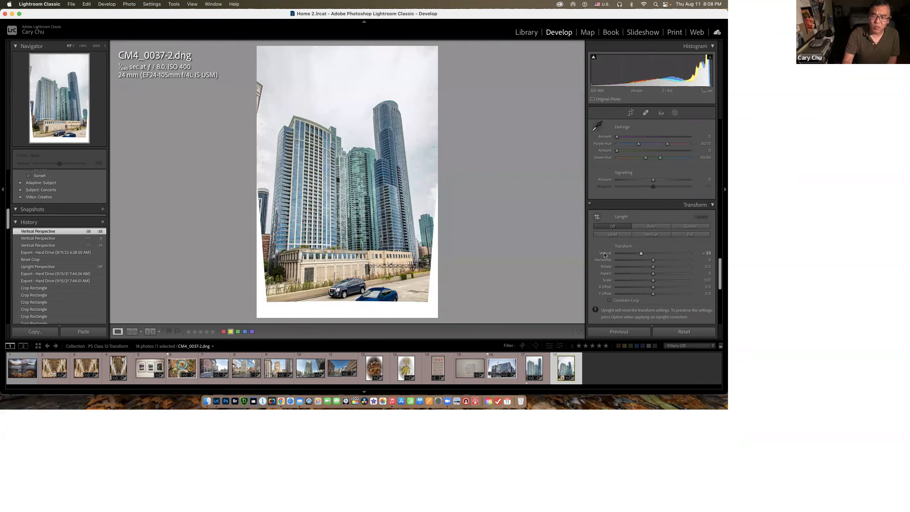
double_click(604, 254)
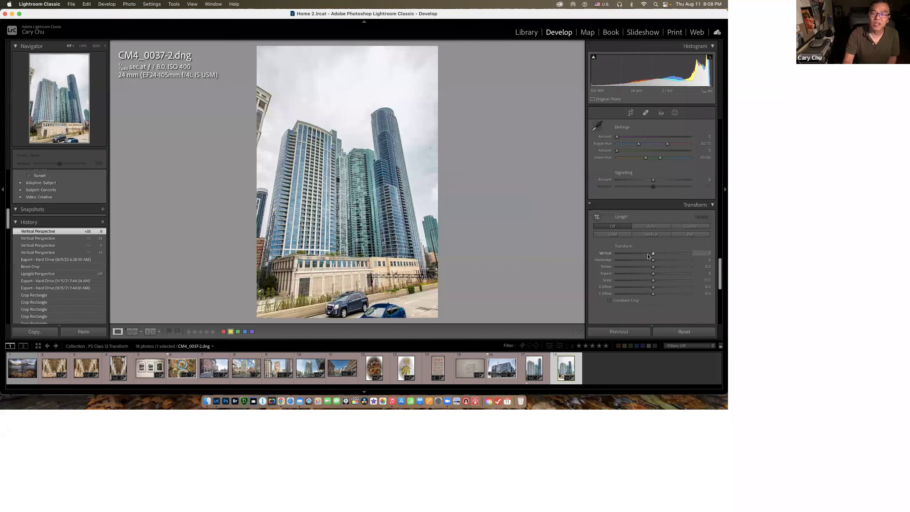
Apply Guided Upright with vertical guides along the outer edges of the leftmost tower and the tallest tower.
left_click(597, 217)
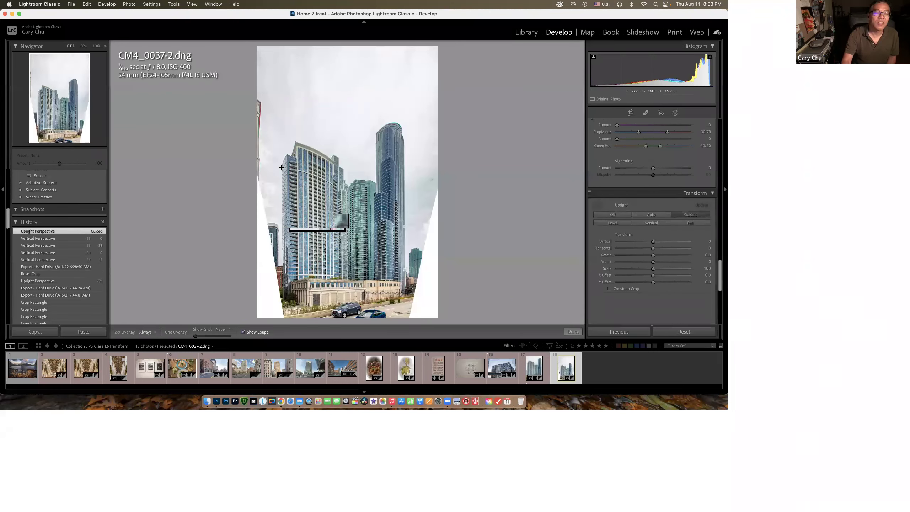
left_click_drag(282, 167, 282, 255)
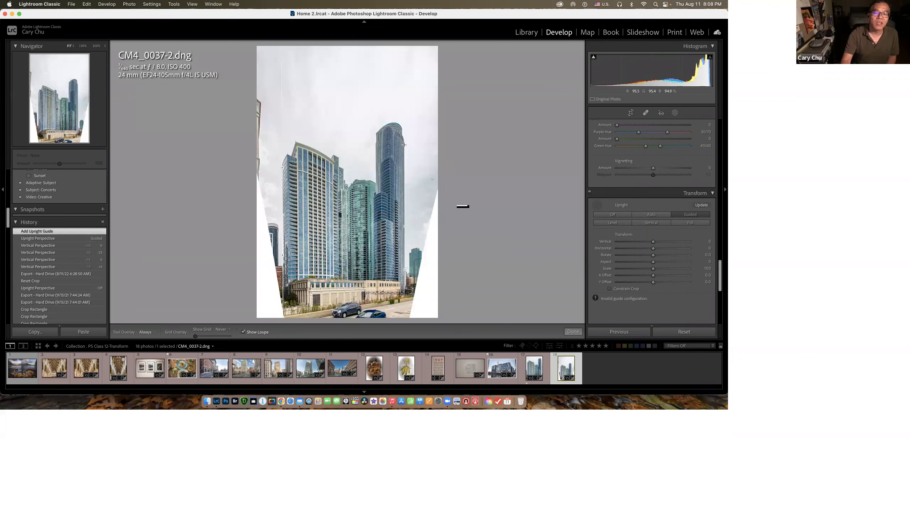
left_click_drag(405, 144, 404, 268)
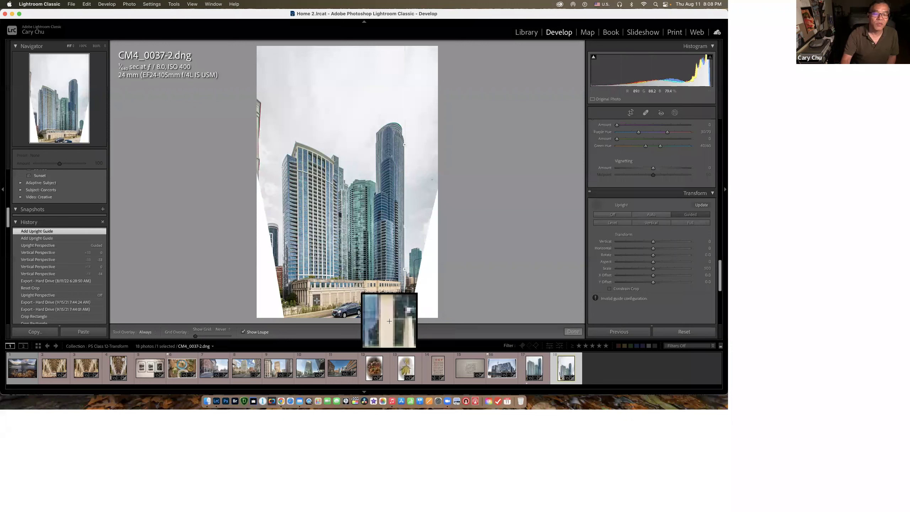
left_click(575, 332)
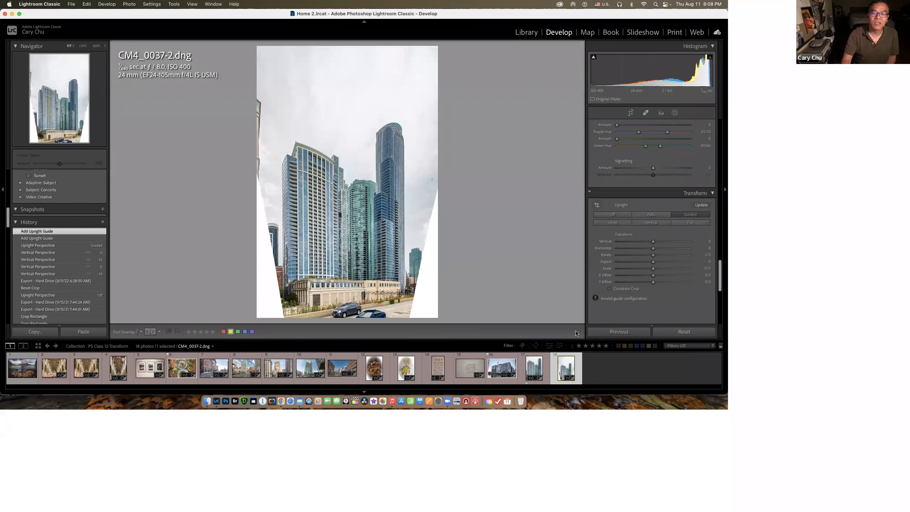
Enable Constrain Crop and reposition the crop lower to frame the towers together with the low building at their base.
left_click(609, 289)
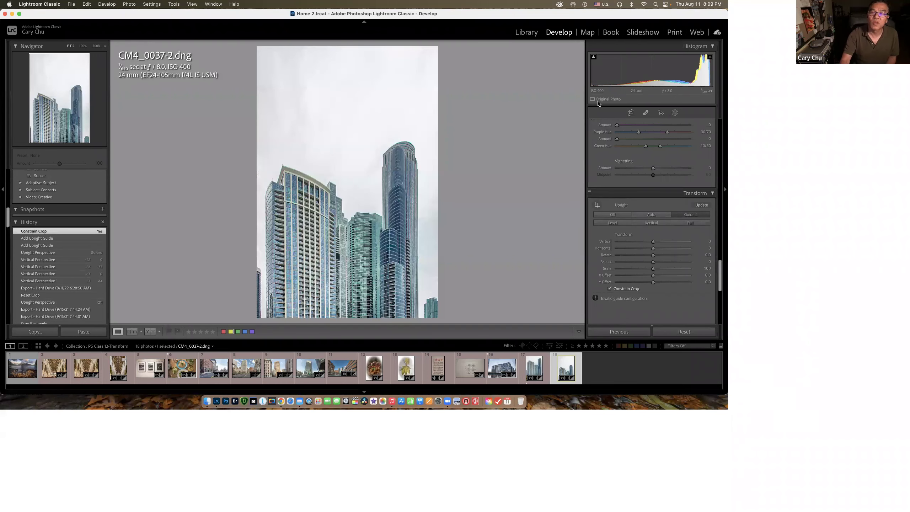
left_click(631, 113)
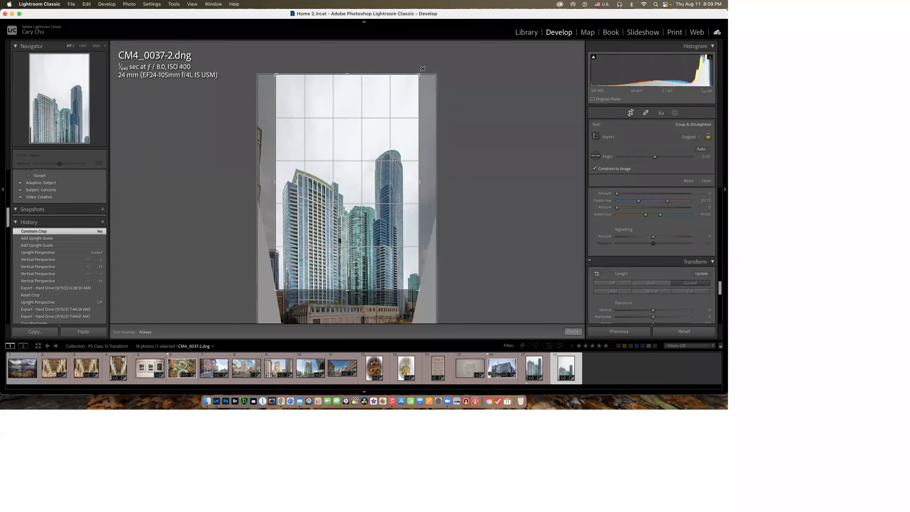
left_click_drag(419, 74, 375, 104)
left_click_drag(378, 97, 420, 81)
left_click_drag(375, 133, 390, 150)
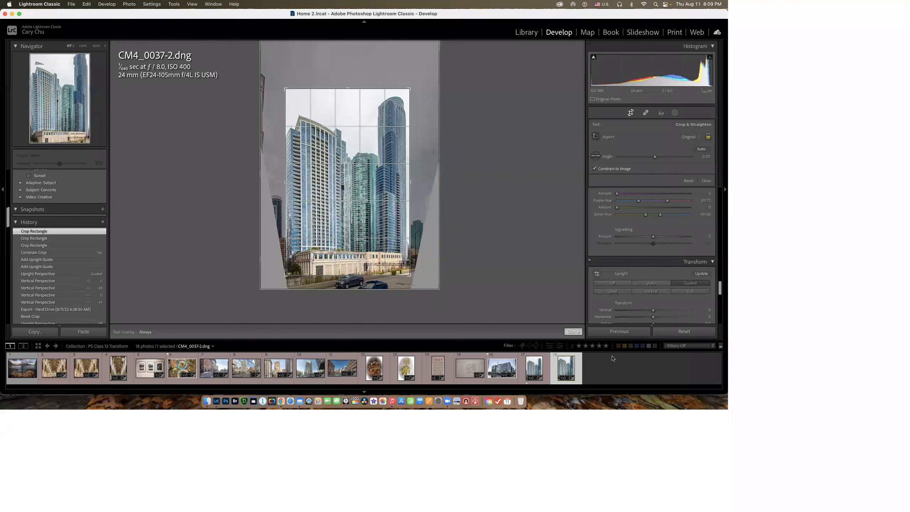
left_click(573, 331)
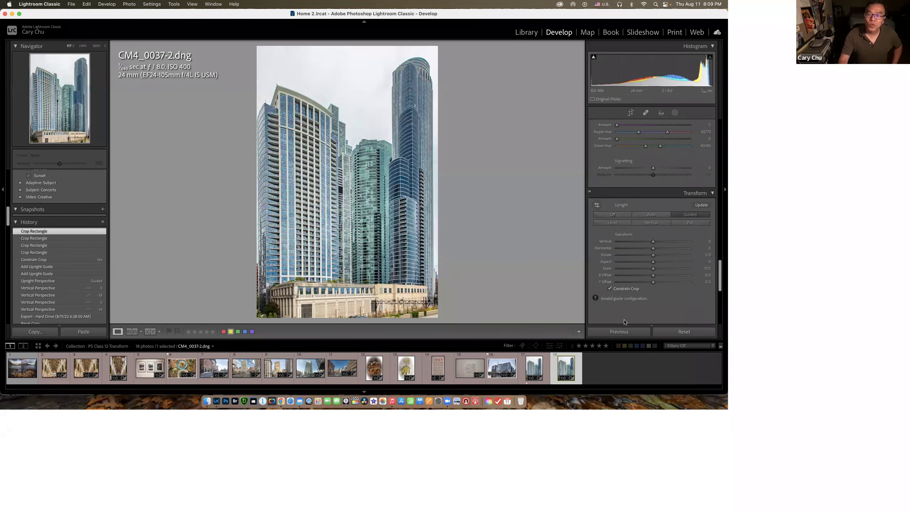
Set Upright to Off and restore the skyscraper photo to its history state "Export - Hard Drive (8/11/22 6:28:50 AM)".
left_click(612, 214)
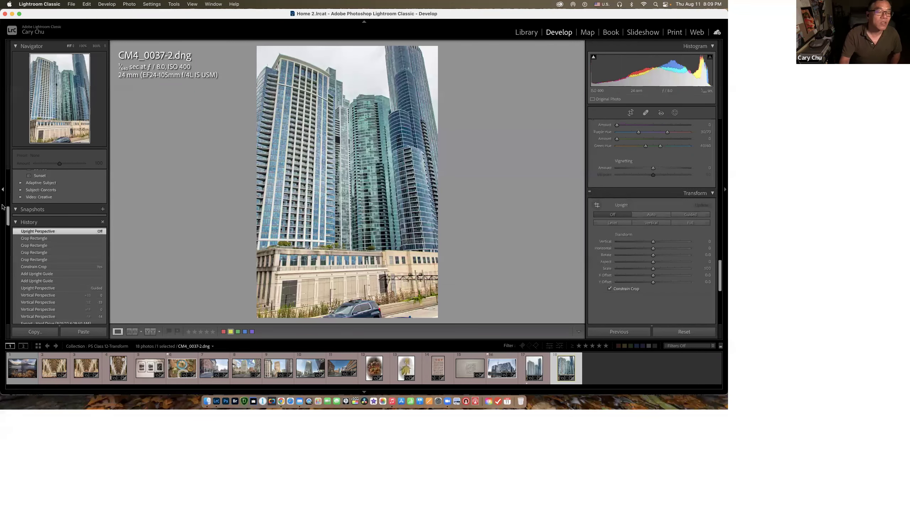
scroll(69, 291, "down", 3)
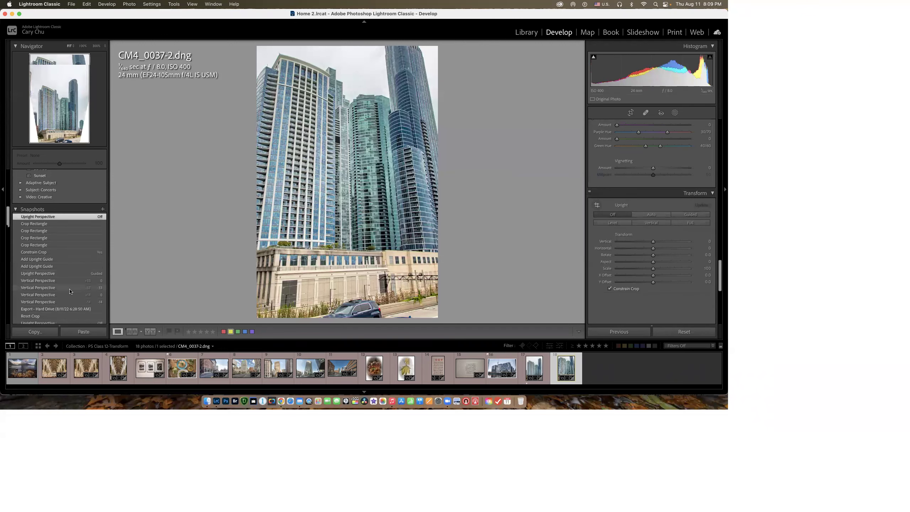
left_click(70, 287)
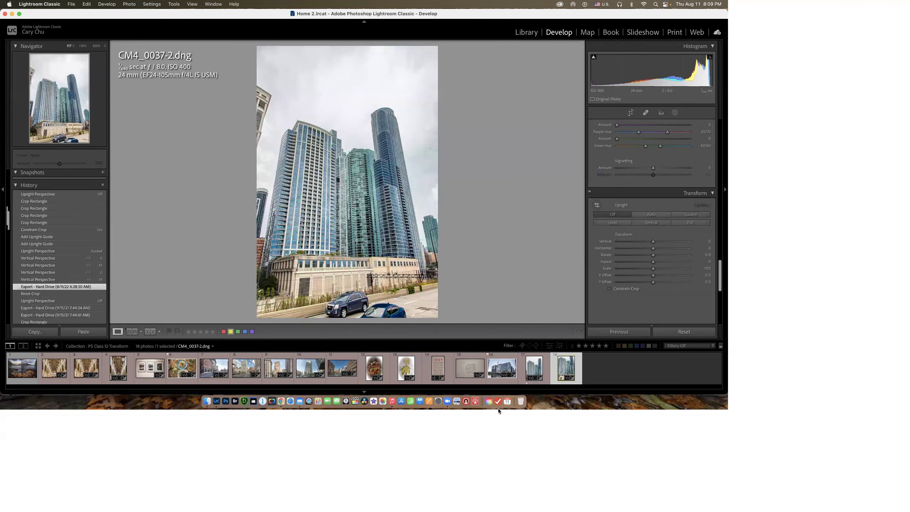
Open the framed-pictures photo 4L0A8328.DNG and restore the export history state just before its latest Guided Upright edits.
left_click(155, 370)
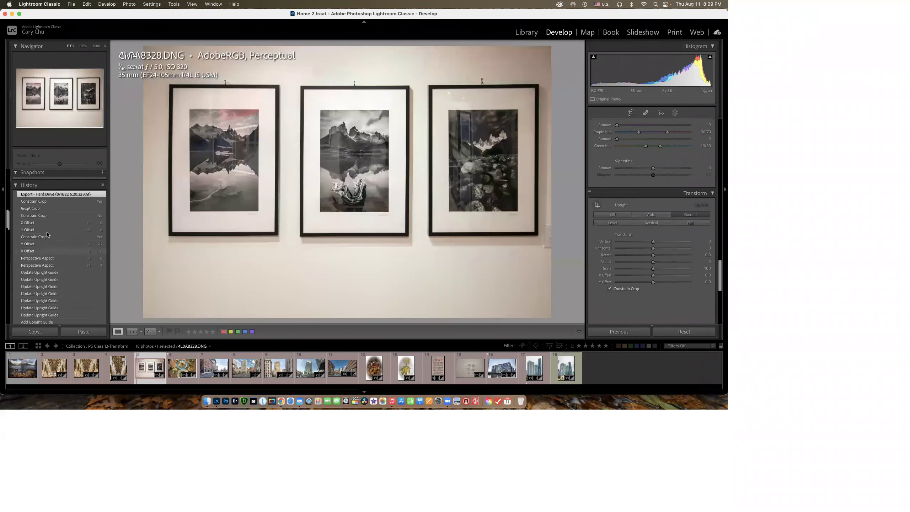
scroll(53, 275, "down", 5)
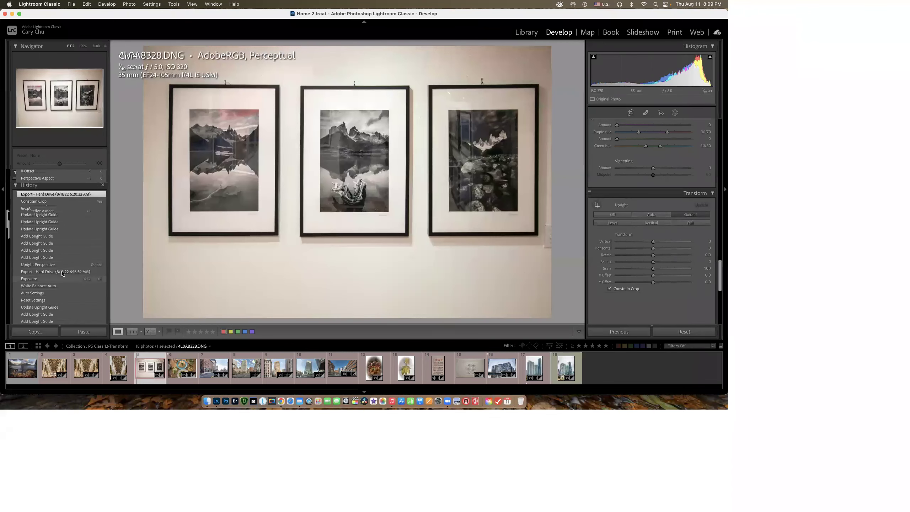
left_click(62, 273)
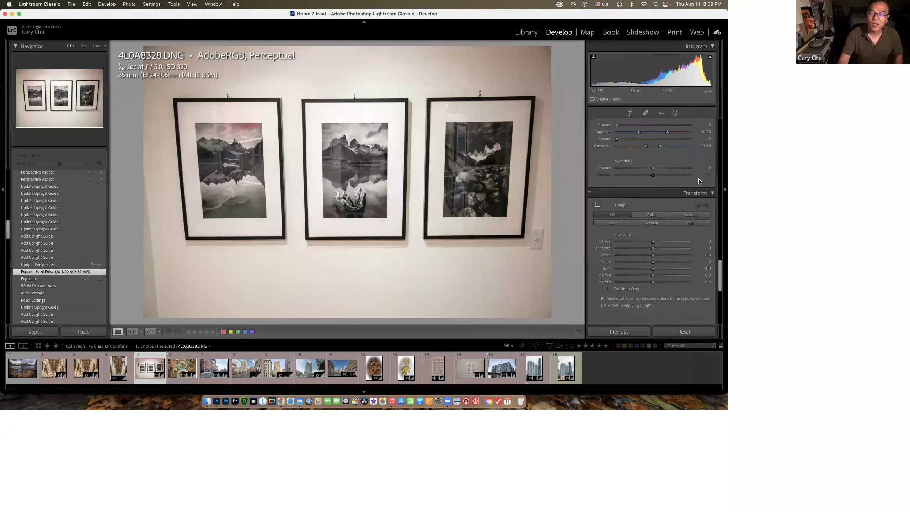
Apply Guided Upright with two vertical guides on the outermost frame edges and two horizontal guides along the frames' tops and bottoms.
left_click(597, 205)
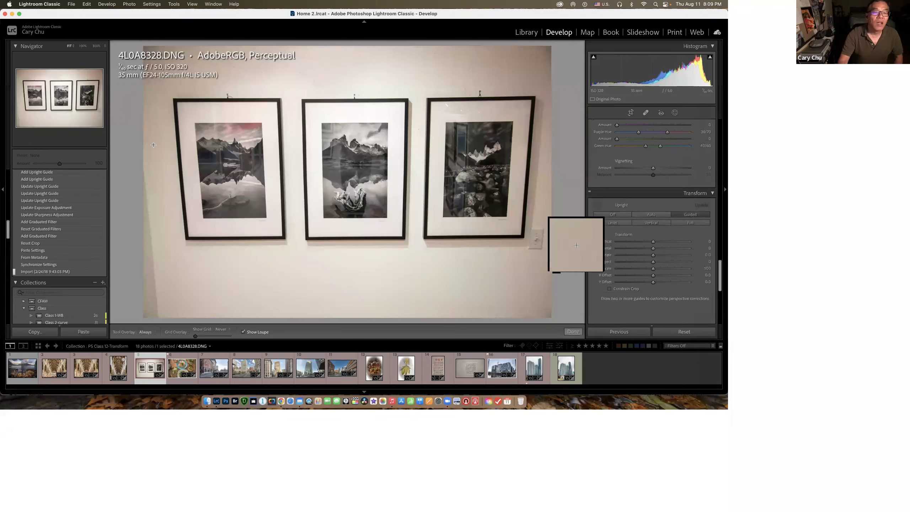
left_click_drag(174, 106, 185, 238)
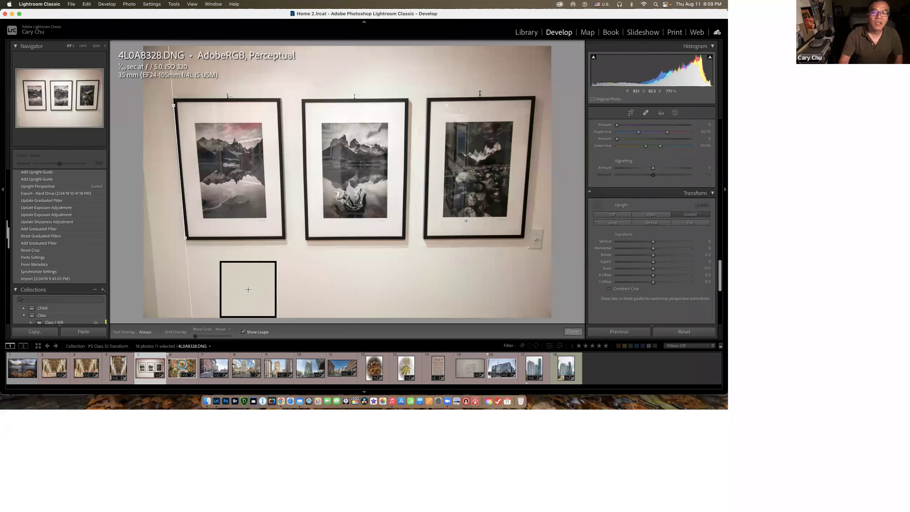
left_click_drag(536, 97, 523, 265)
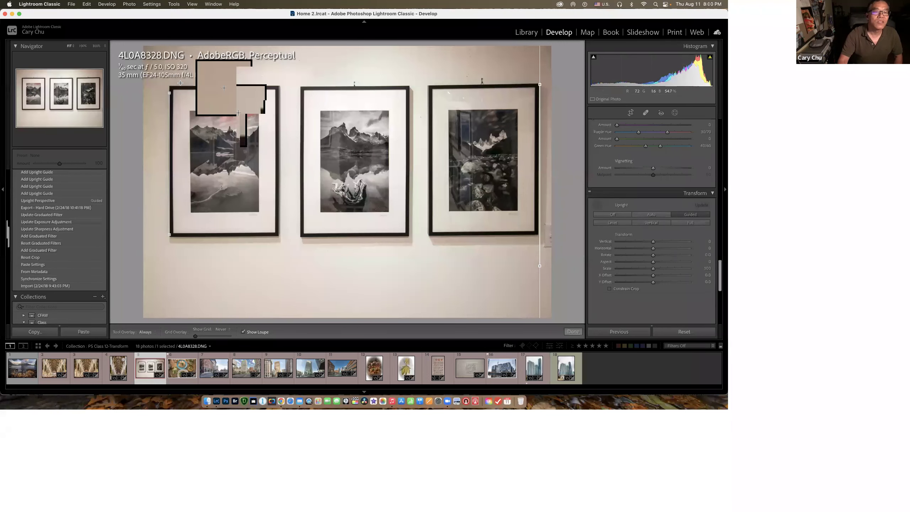
left_click_drag(174, 85, 492, 84)
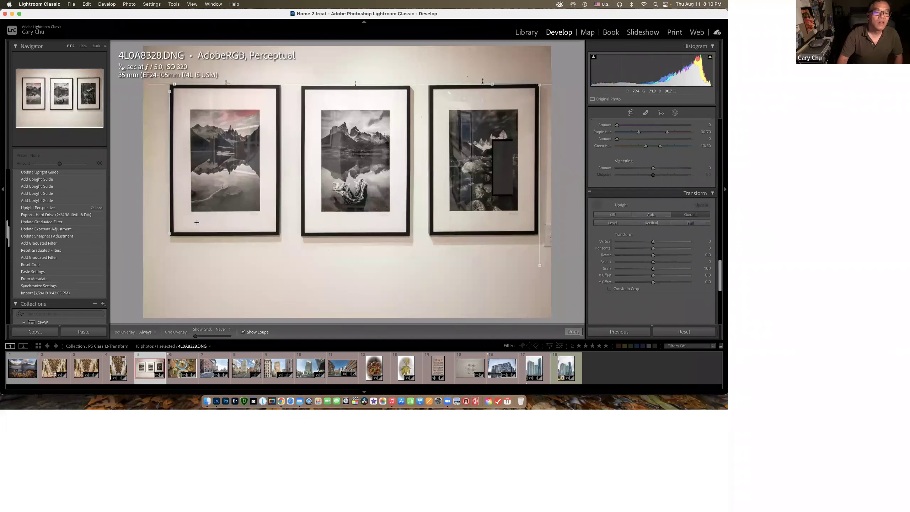
left_click_drag(174, 237, 539, 236)
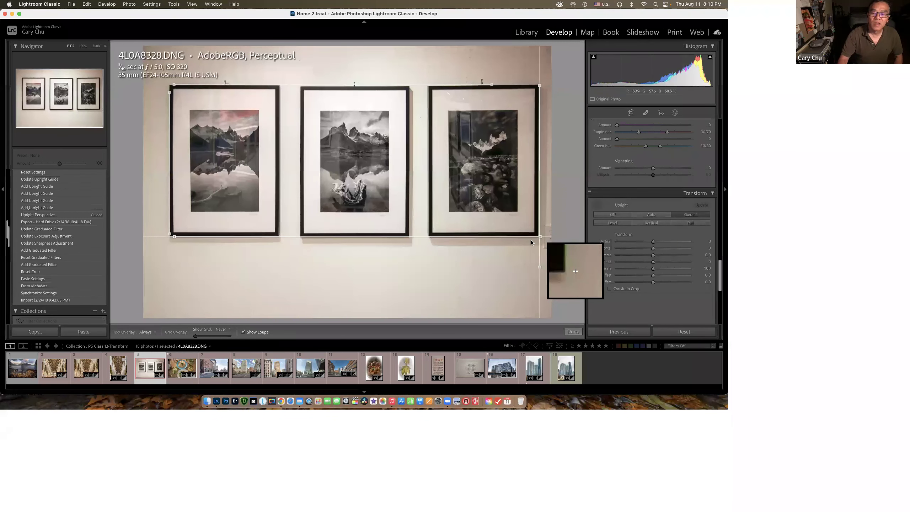
left_click(573, 331)
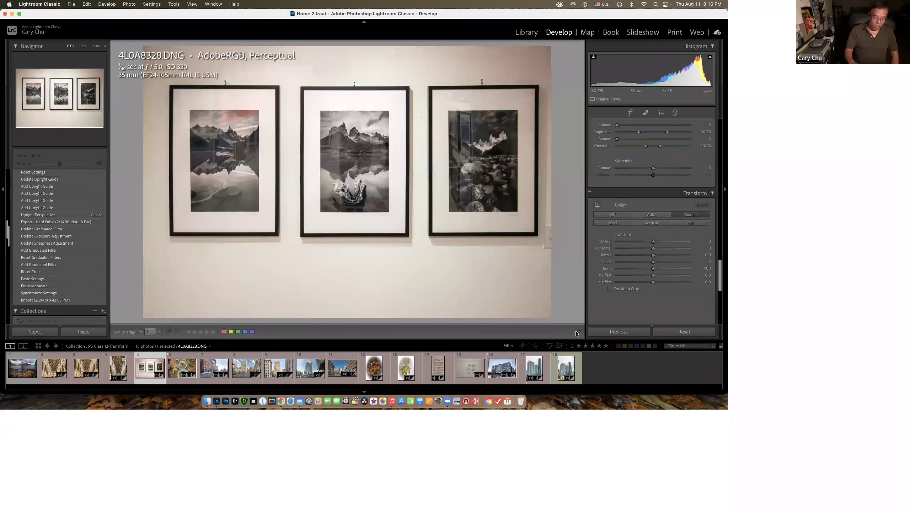
Compare the straightened framed-pictures photo repeatedly with its unedited version.
key("backslash")
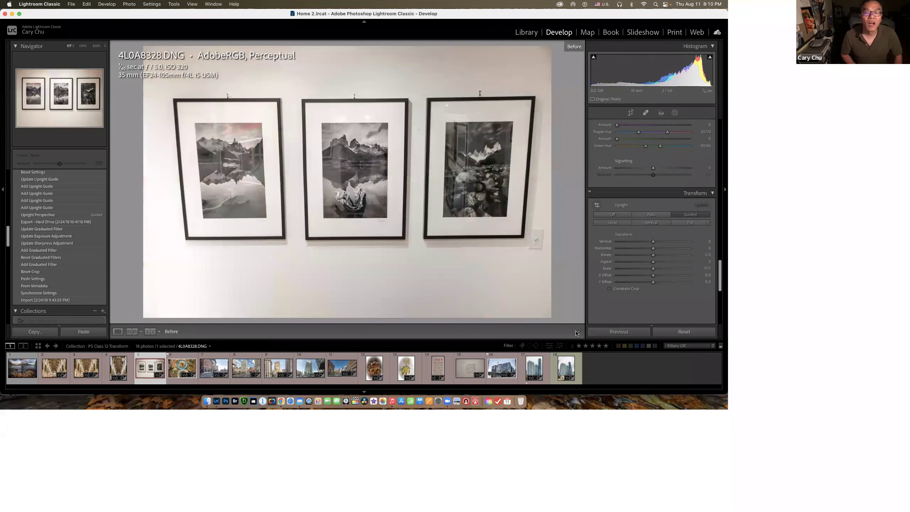
key("backslash")
key("backslash")
key("backslash")
key("backslash")
key("backslash")
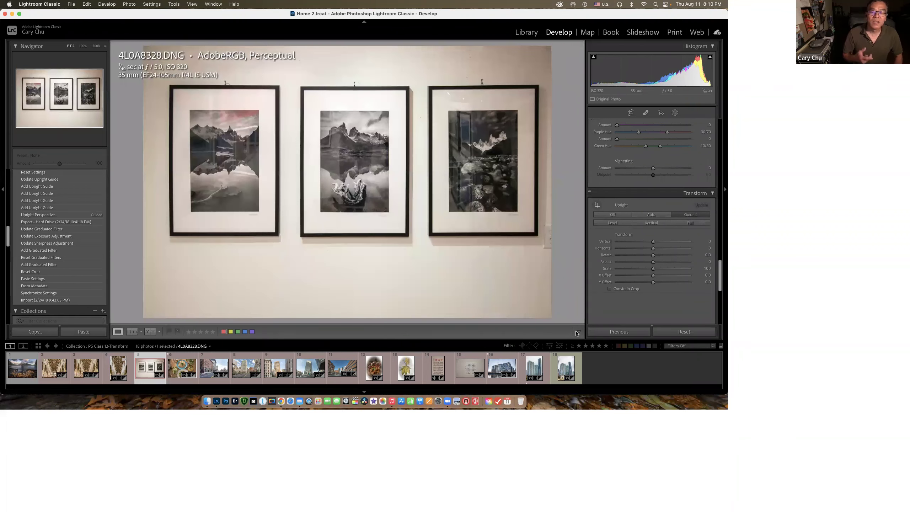
Open the calligraphy photo IMG_0086.DNG and reset its develop settings.
left_click(473, 370)
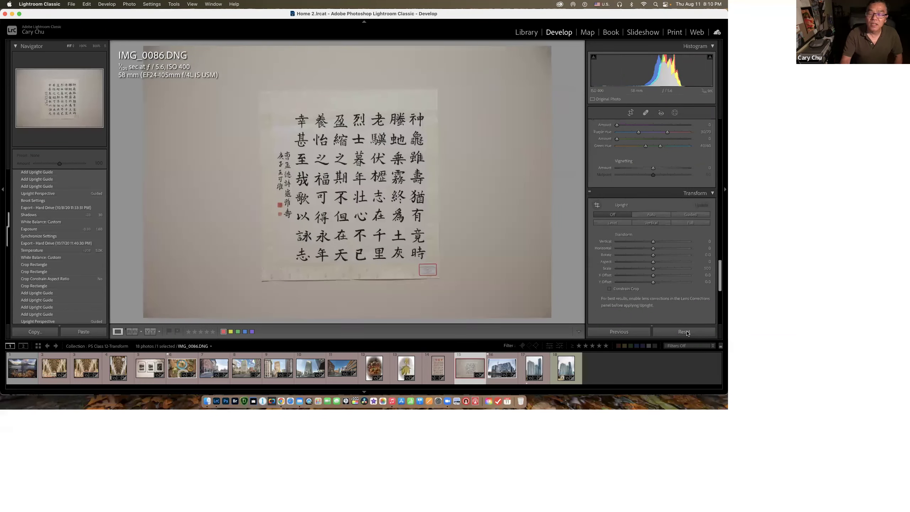
left_click(684, 331)
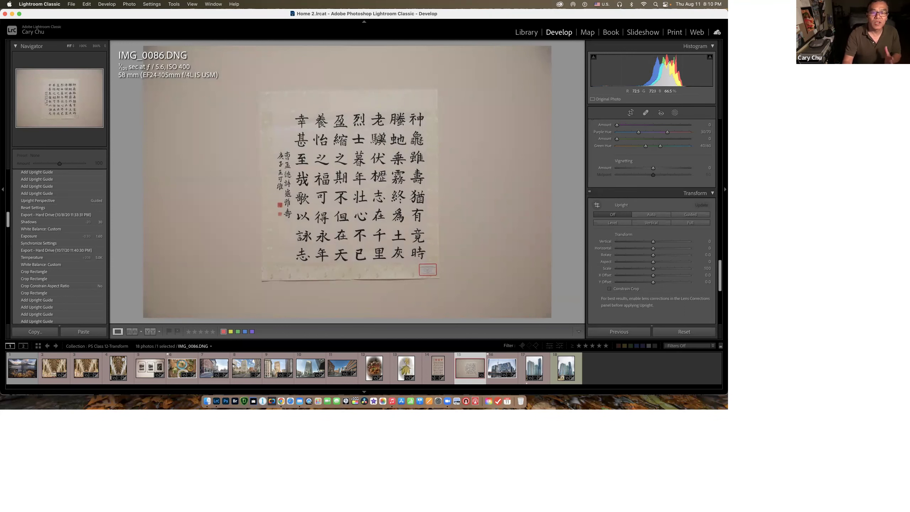
Apply Guided Upright to the calligraphy photo with two vertical and two horizontal guides along the paper's edges.
left_click(597, 205)
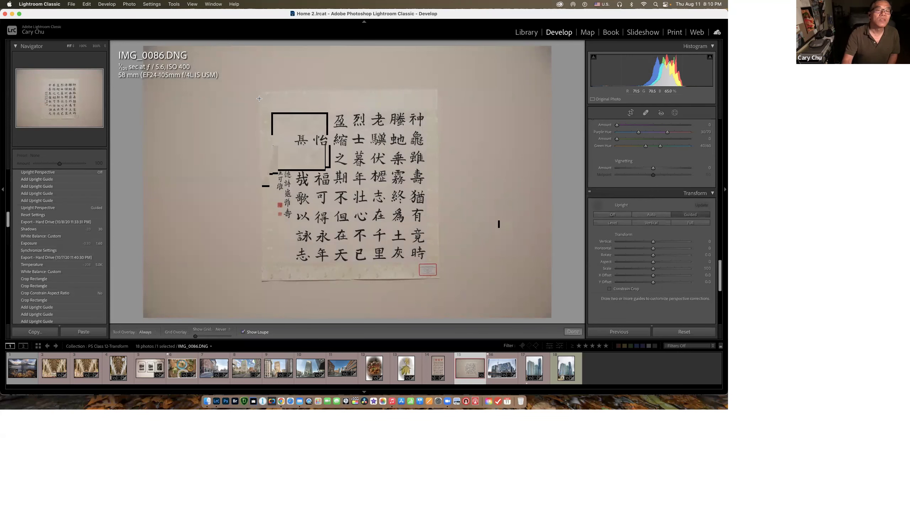
left_click_drag(259, 99, 261, 257)
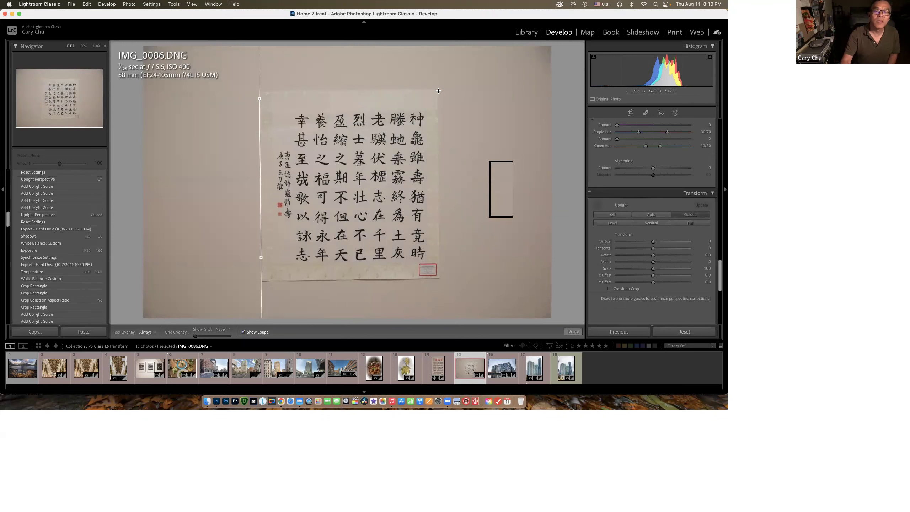
left_click_drag(438, 91, 440, 268)
left_click_drag(273, 90, 499, 90)
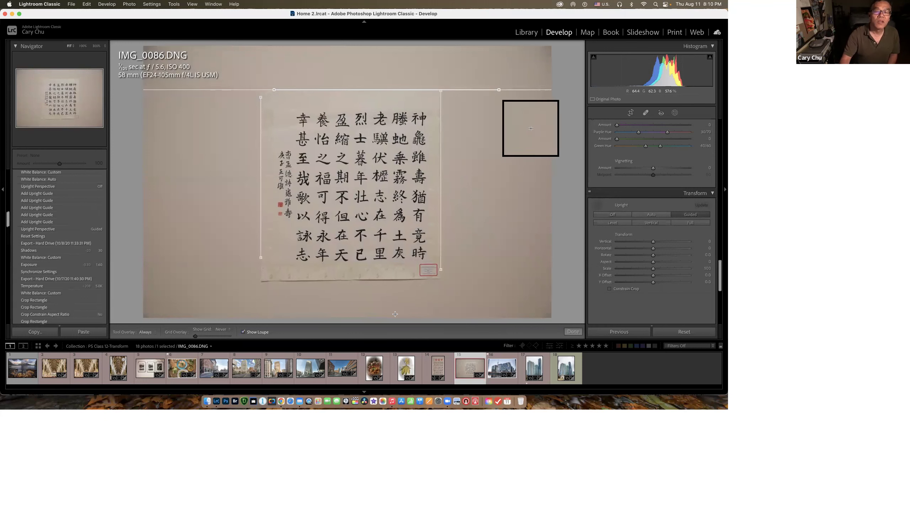
left_click_drag(274, 283, 492, 276)
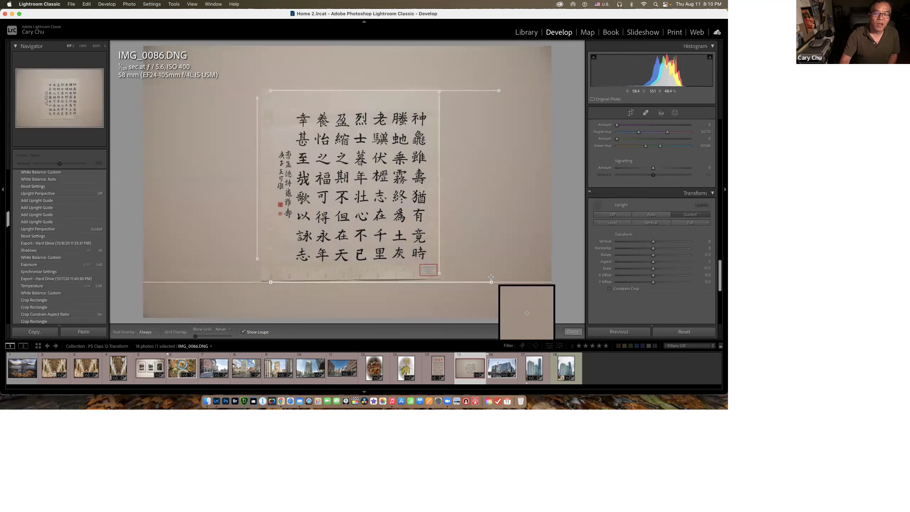
left_click(574, 332)
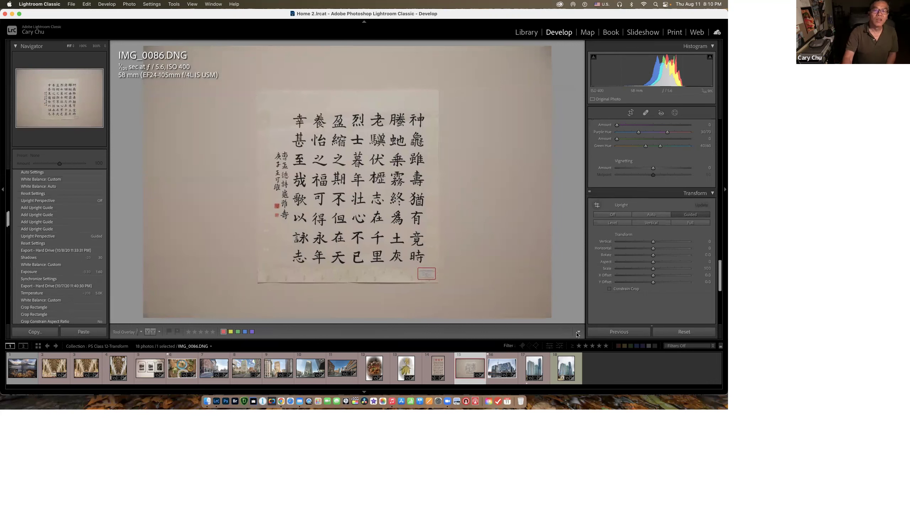
Crop the calligraphy photo to a custom aspect ratio closely following the edges of the paper.
left_click(631, 113)
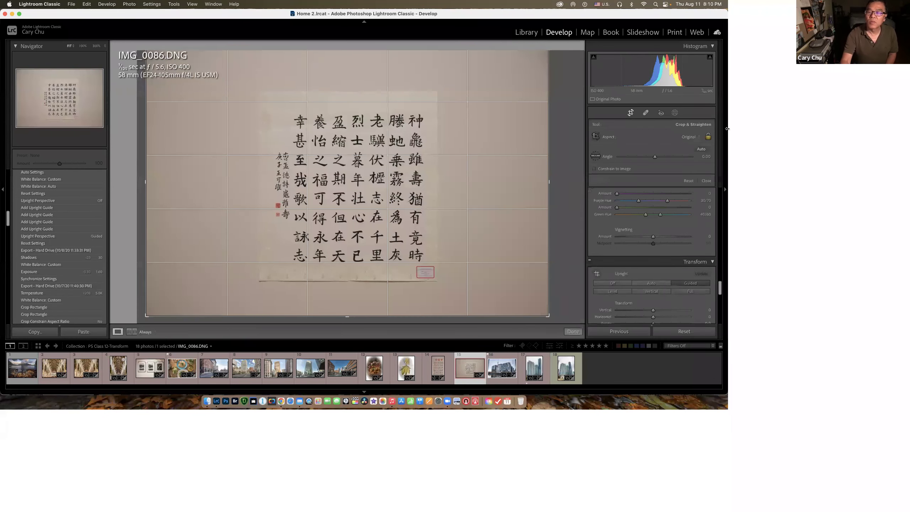
left_click_drag(556, 42, 495, 67)
left_click_drag(199, 297, 253, 281)
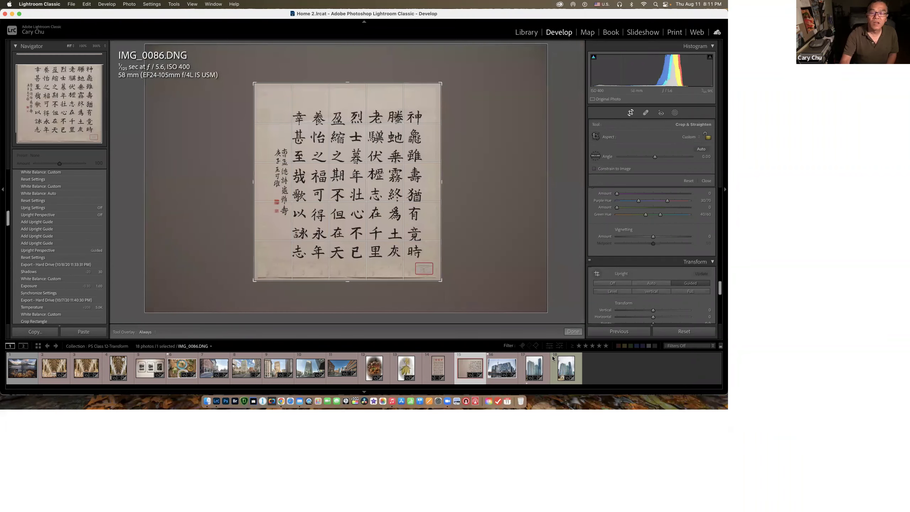
left_click(577, 333)
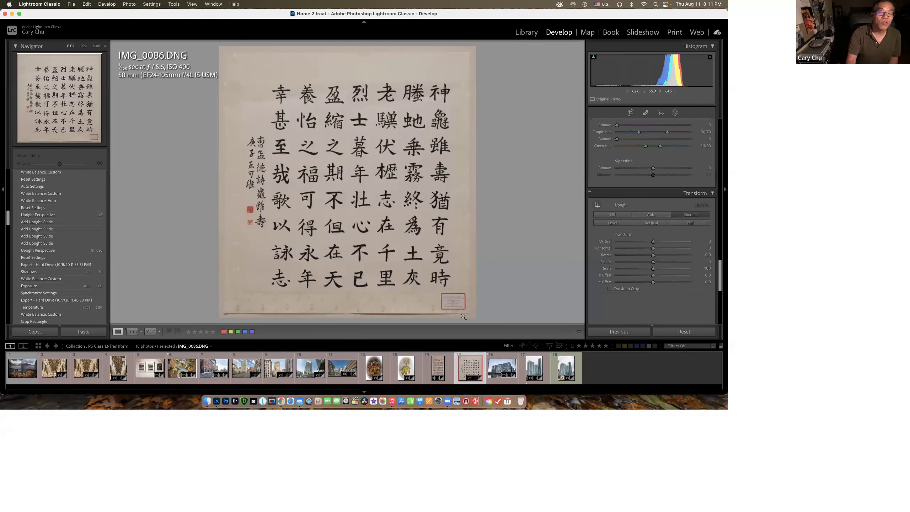
View the calligraphy photo IMG_0082.DNG and the tower photo IMG_0352.DNG, and open the street photo IMG_0383.CR2.
left_click(441, 373)
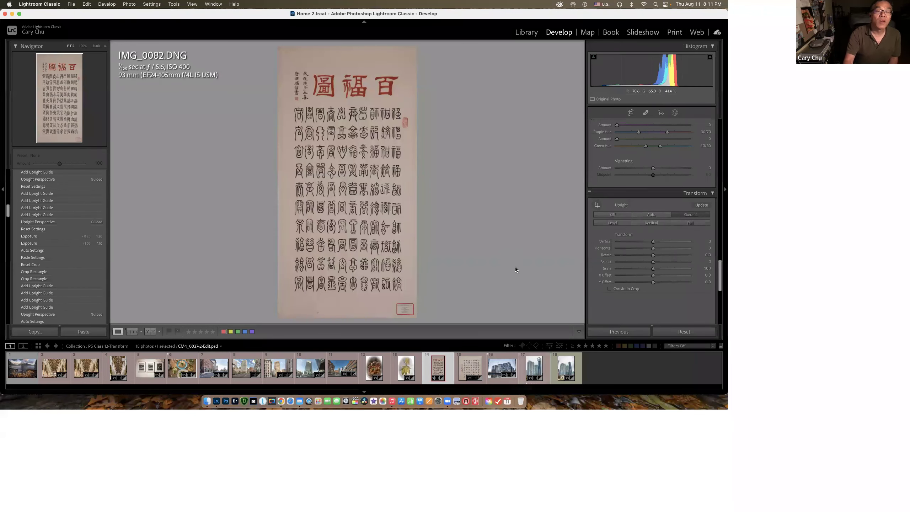
left_click(311, 372)
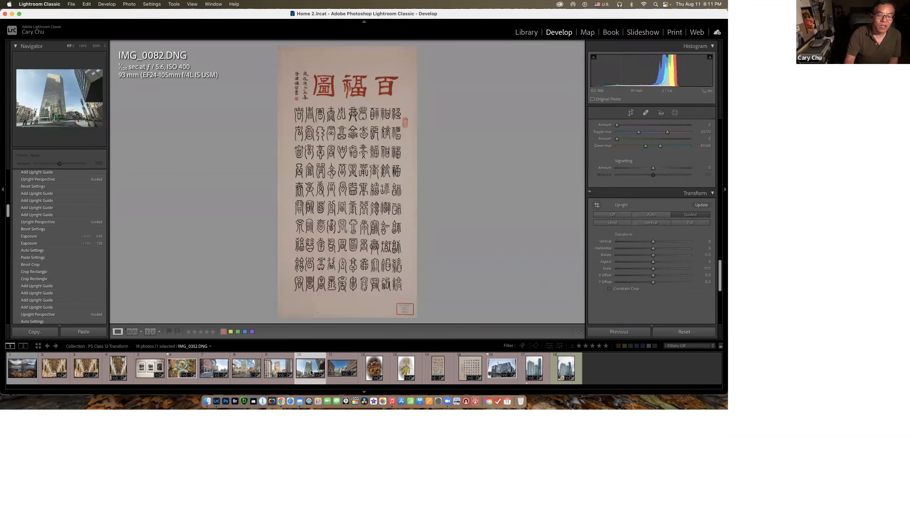
left_click(349, 374)
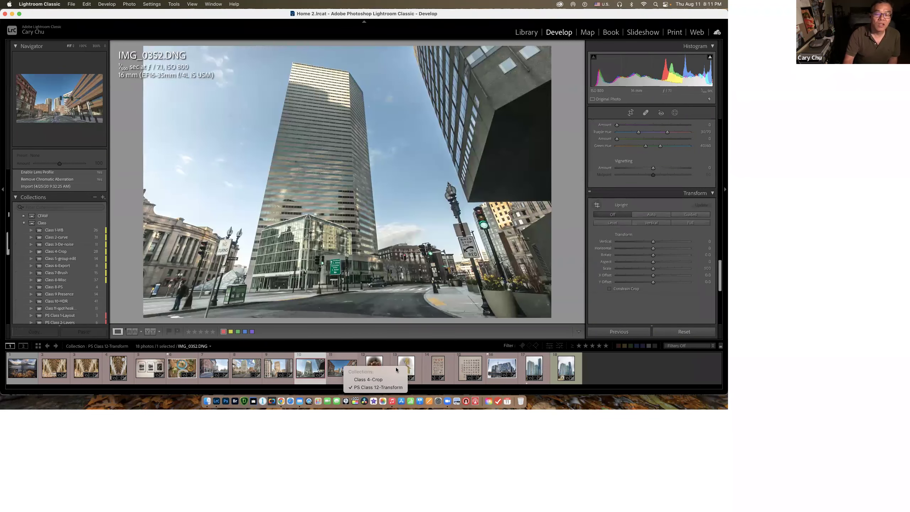
left_click(338, 369)
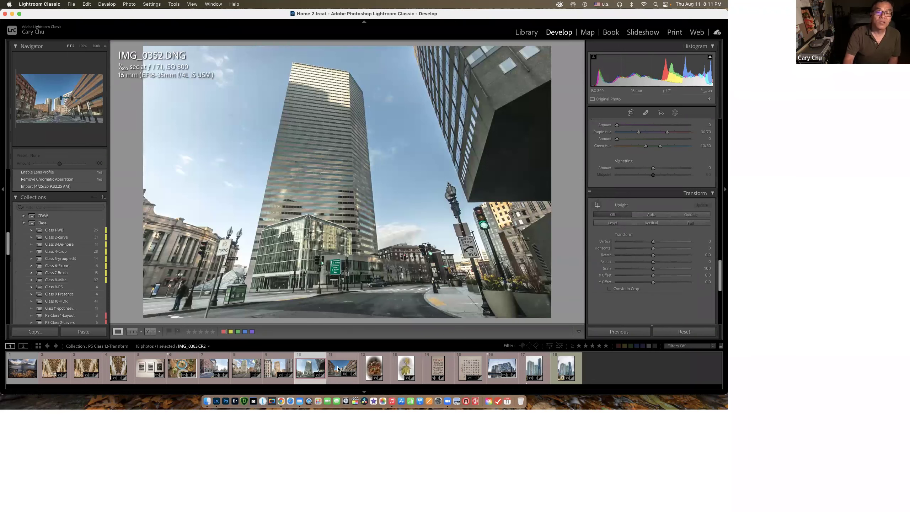
left_click(339, 369)
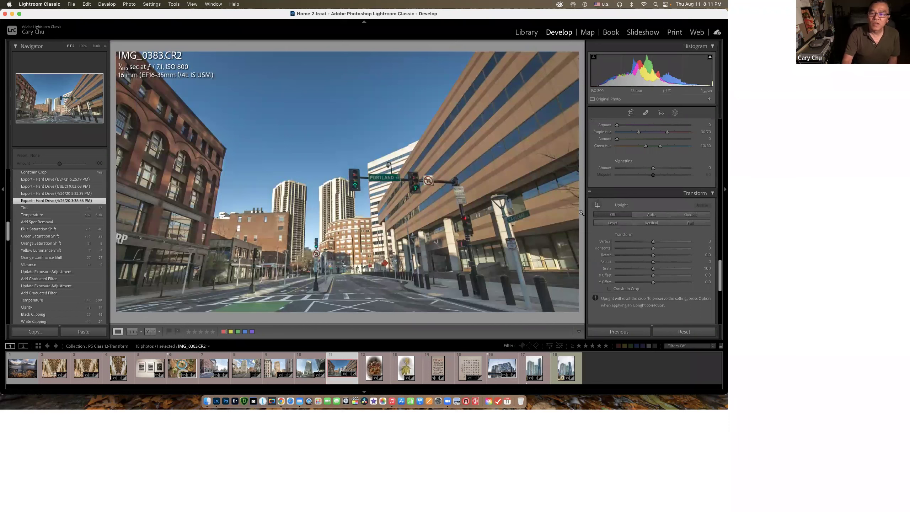
Apply Guided Upright with vertical guides on the red brick building's corner and the white building's edge, and enable Constrain Crop.
left_click(596, 205)
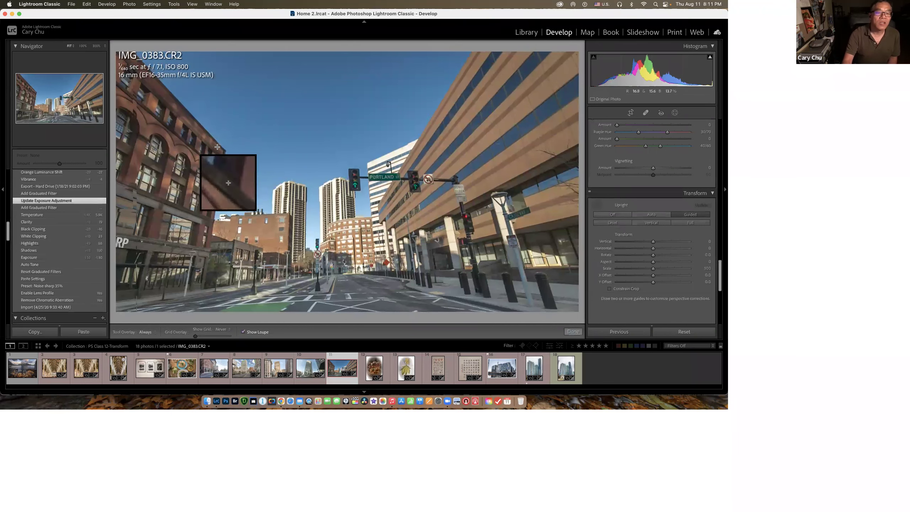
left_click_drag(225, 152, 201, 296)
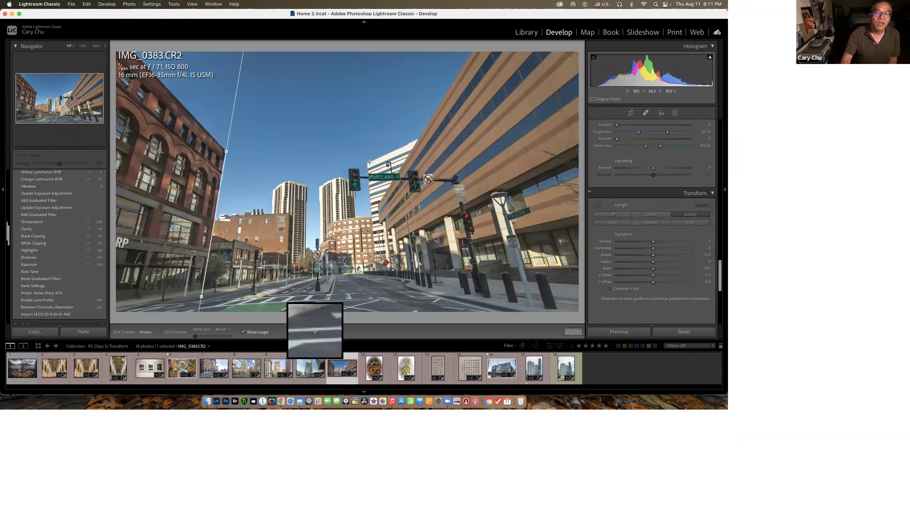
left_click_drag(370, 186, 381, 301)
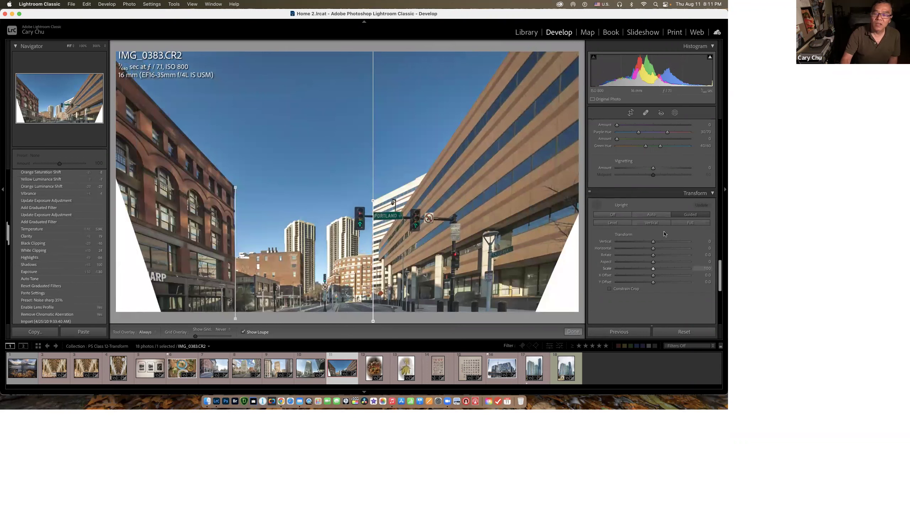
left_click(609, 289)
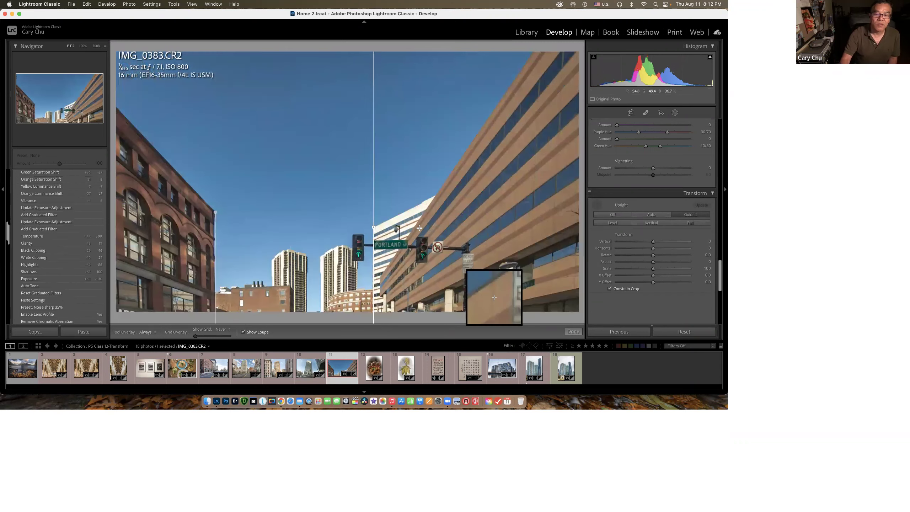
Tighten the street photo's 16 x 9 crop within the image and shift it down to include the road.
left_click(631, 113)
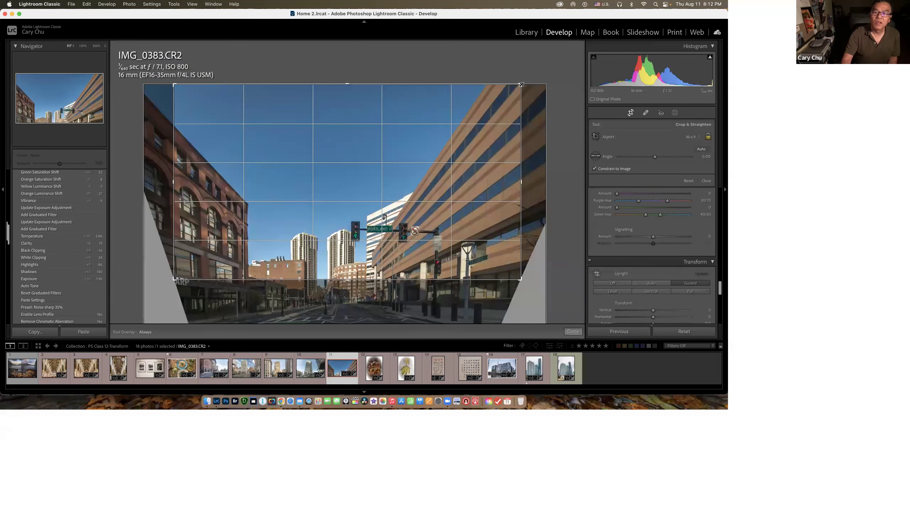
left_click_drag(521, 84, 509, 91)
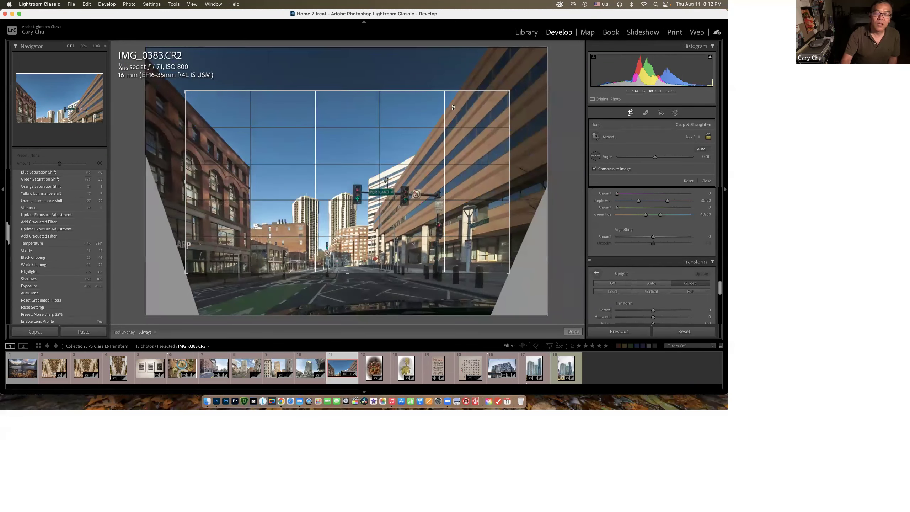
left_click_drag(511, 90, 494, 98)
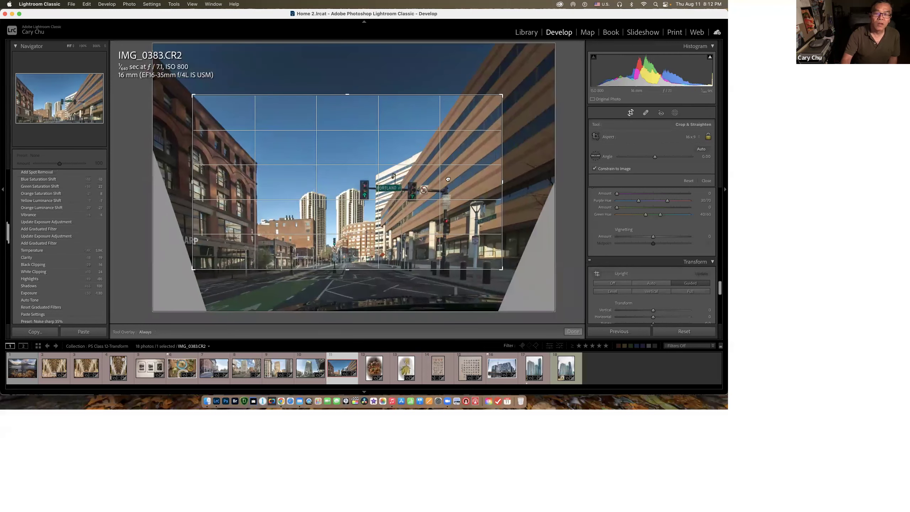
left_click_drag(447, 179, 441, 158)
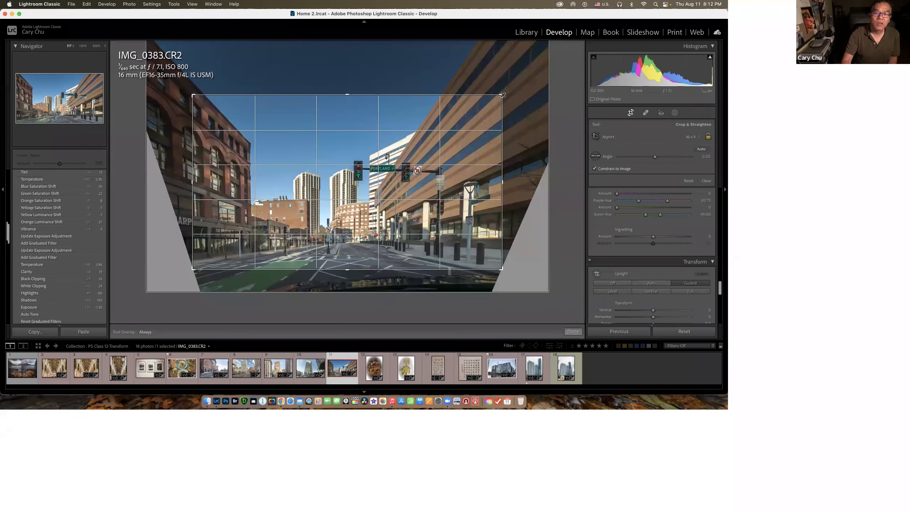
left_click_drag(503, 95, 488, 103)
left_click_drag(450, 151, 450, 128)
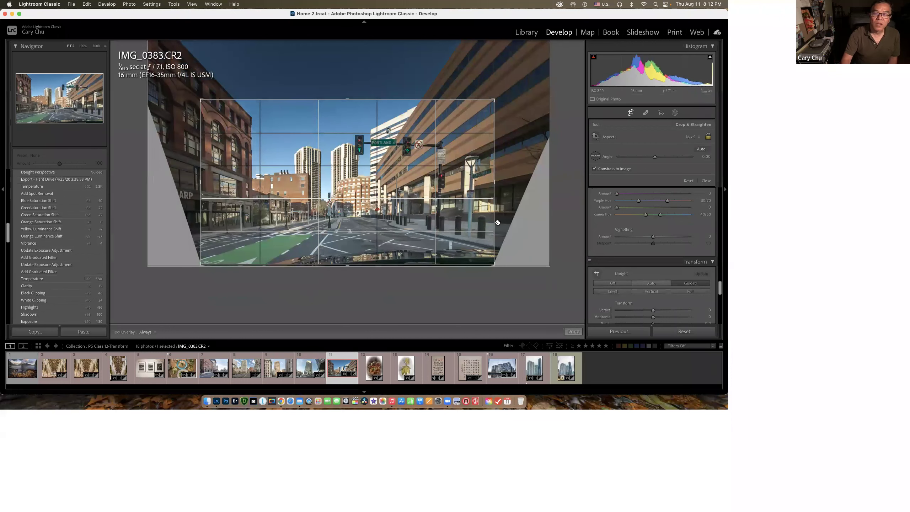
left_click(573, 330)
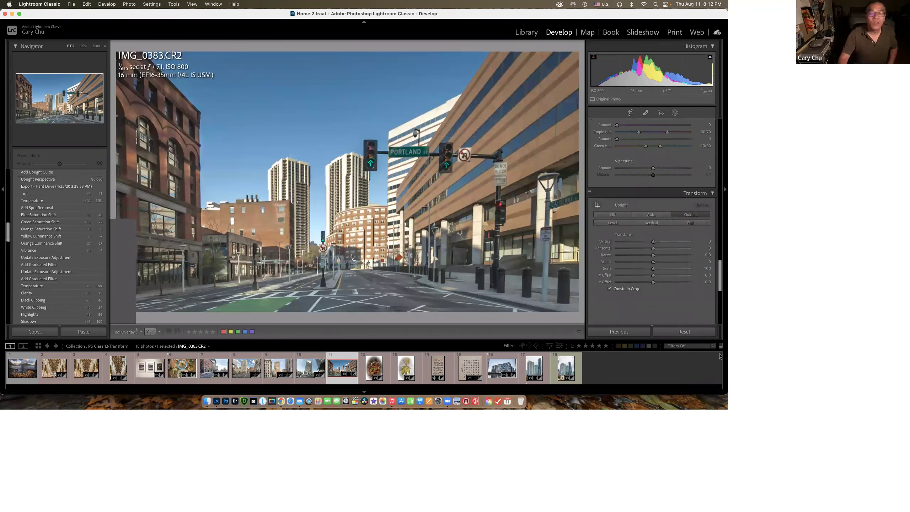
Set the street photo's Vertical transform to +2 and Rotate to -0.2, and compare it with its unedited version.
left_click_drag(650, 242, 652, 242)
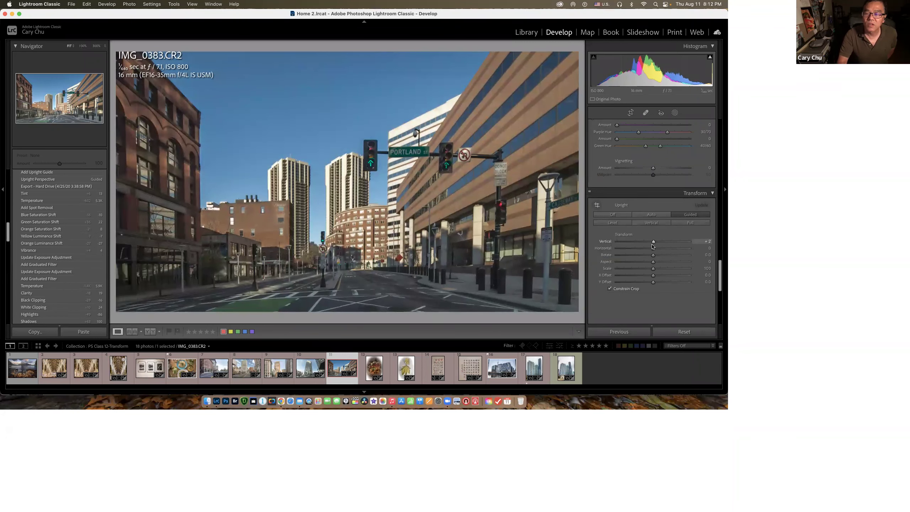
left_click_drag(651, 256, 652, 255)
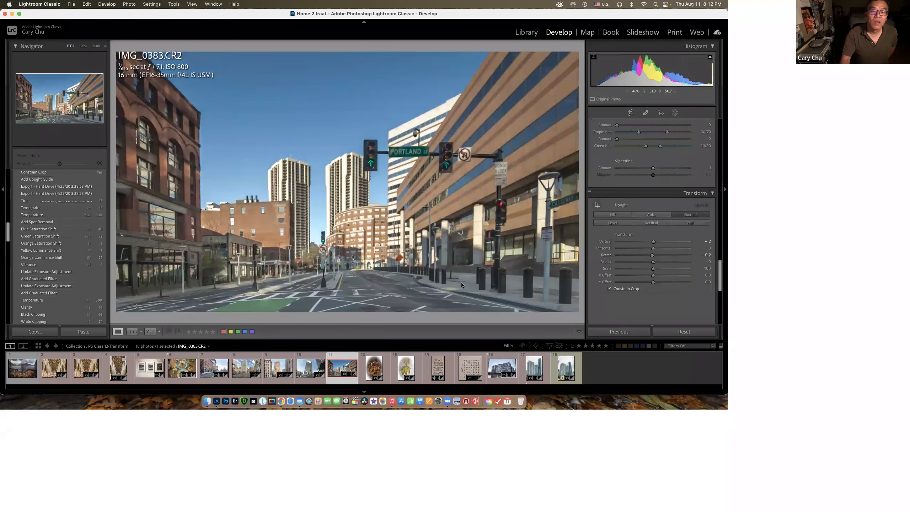
key("backslash")
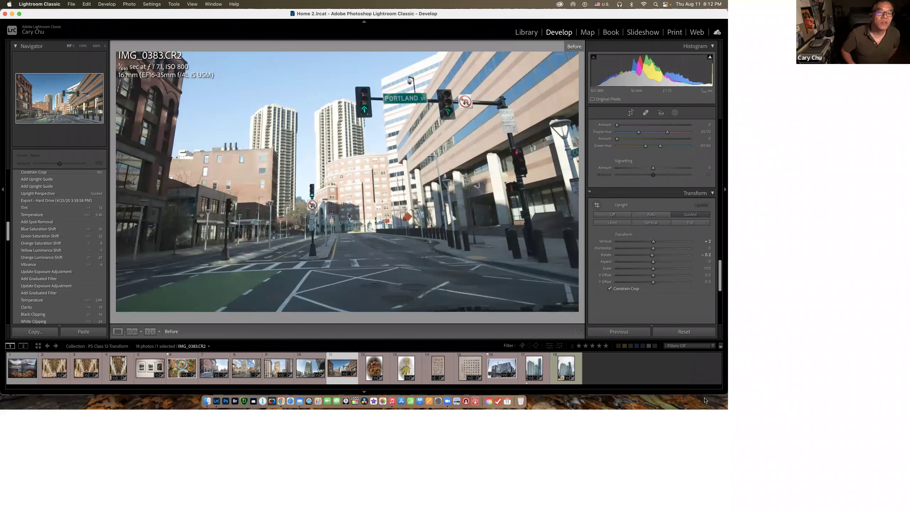
key("backslash")
key("backslash")
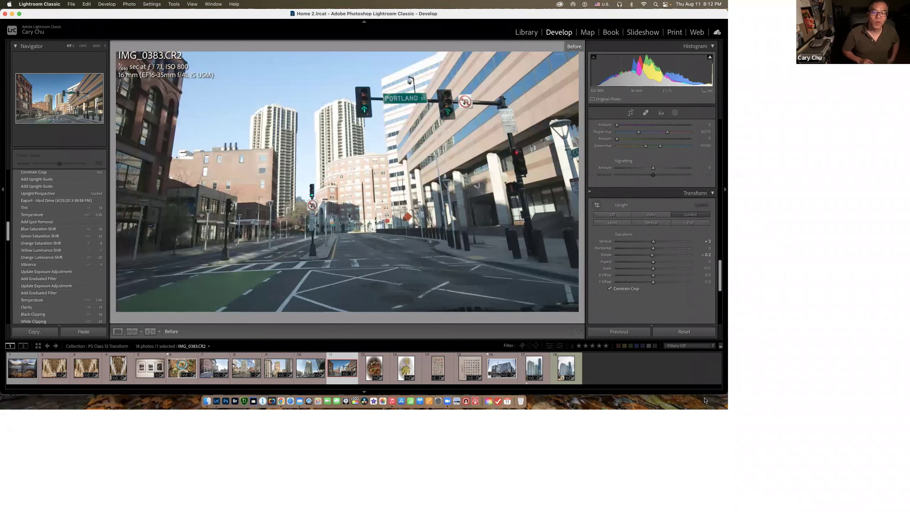
key("backslash")
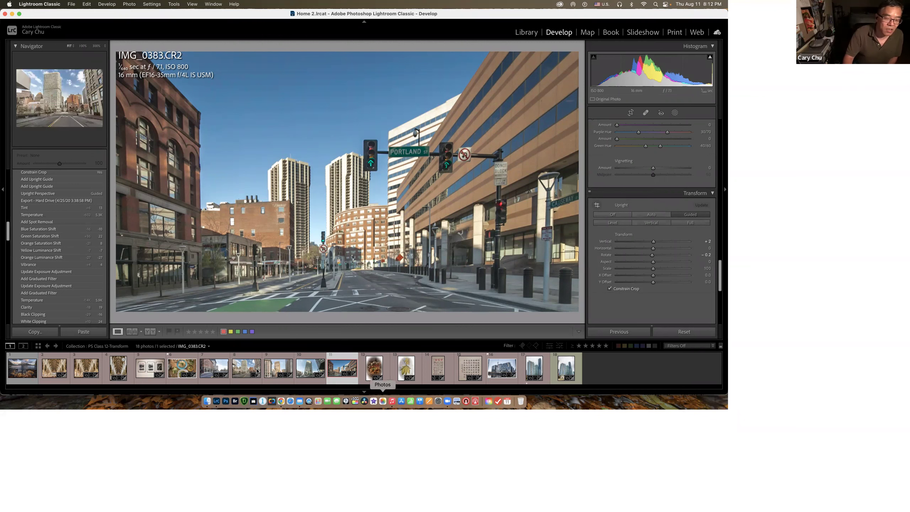
Open the waterfront photo IMG_0209.dng and apply Guided Upright with two vertical guides on the outer edges of the building group.
left_click(238, 370)
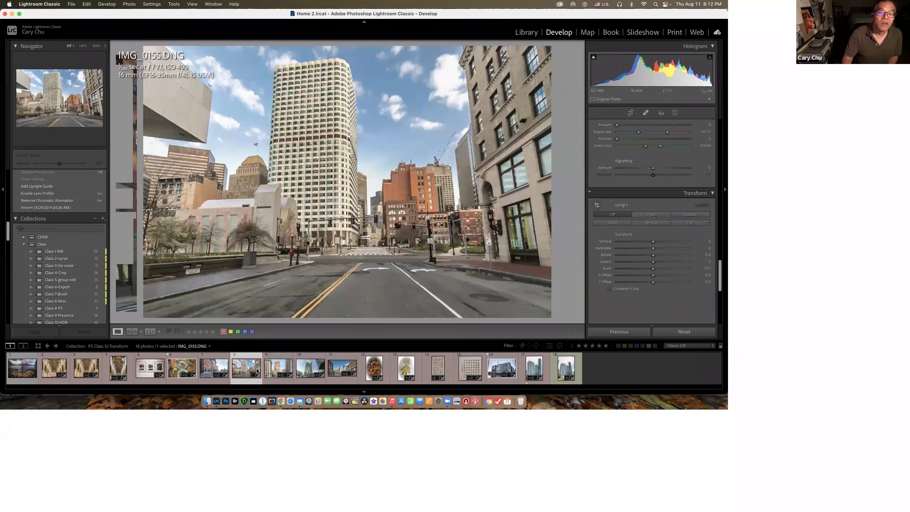
left_click(505, 372)
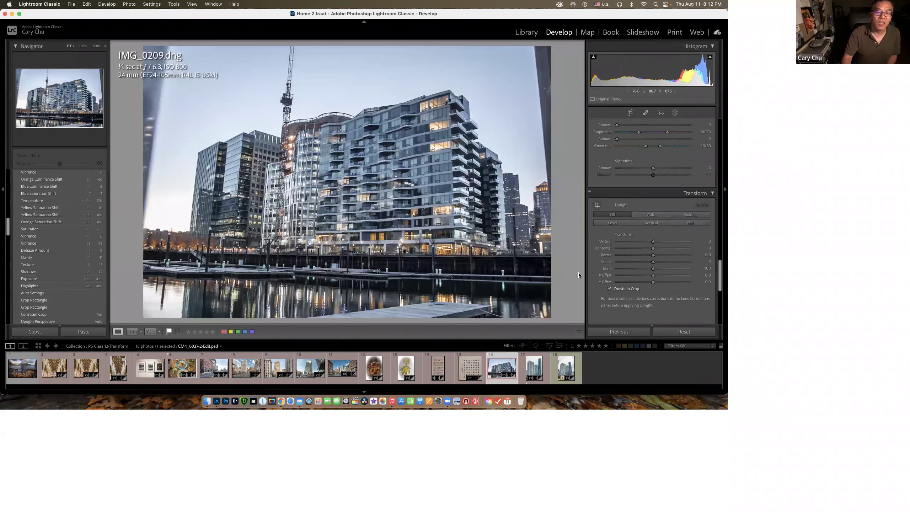
left_click(597, 205)
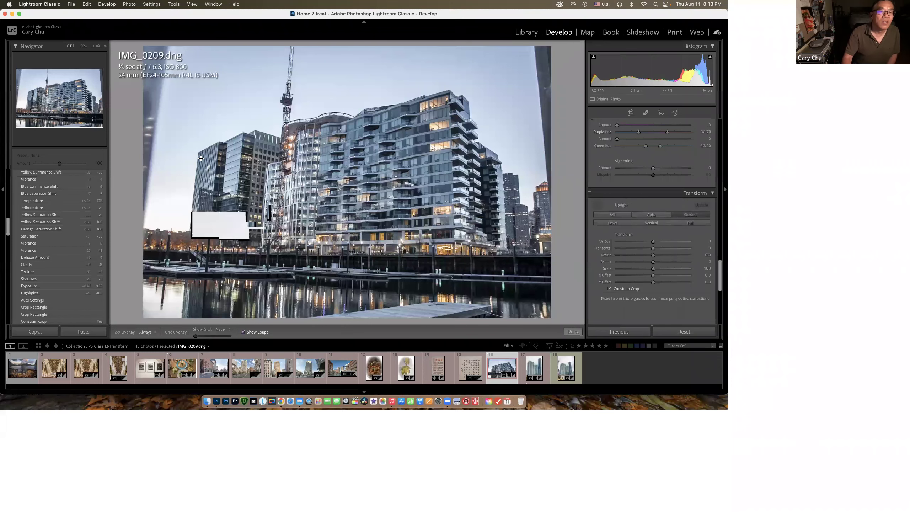
left_click_drag(198, 155, 191, 224)
left_click_drag(501, 164, 506, 252)
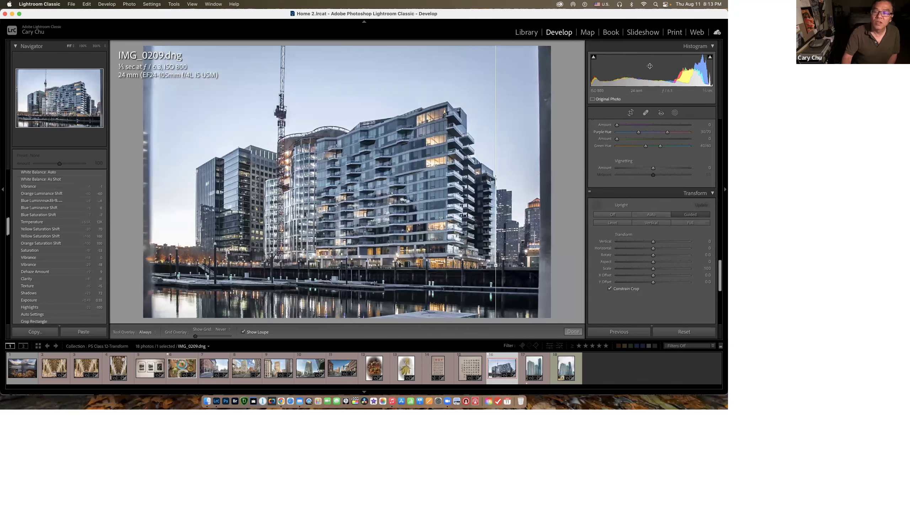
Tighten and reposition the waterfront photo's crop at its original aspect ratio to exclude the dark frame on both sides.
left_click(630, 112)
left_click_drag(504, 76, 492, 81)
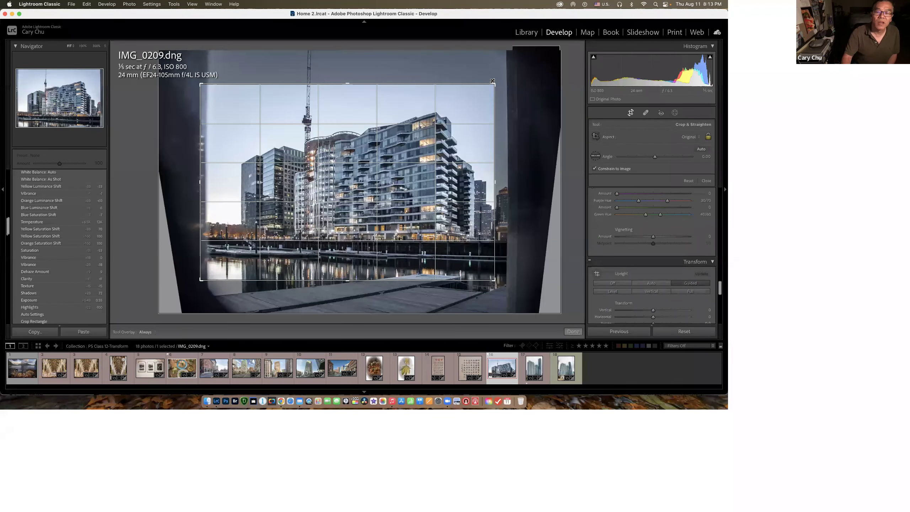
left_click_drag(438, 111, 428, 119)
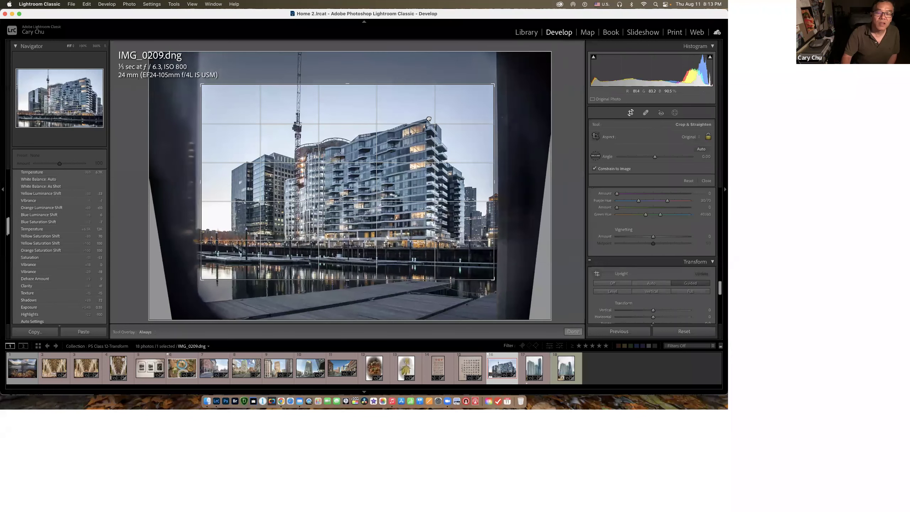
left_click(573, 331)
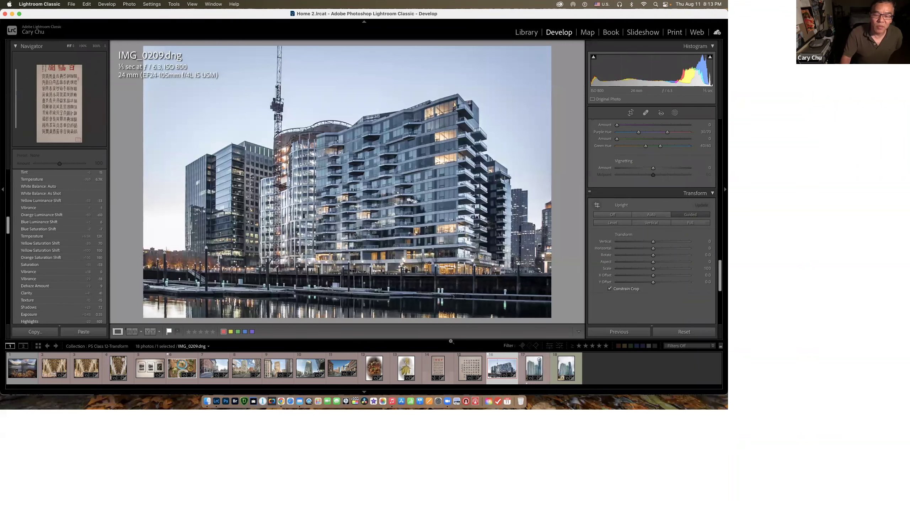
Open the food photo IMG_0213.DNG, reset its white post-crop vignette, and darken the edges with a vignette Amount of -24.
left_click(373, 369)
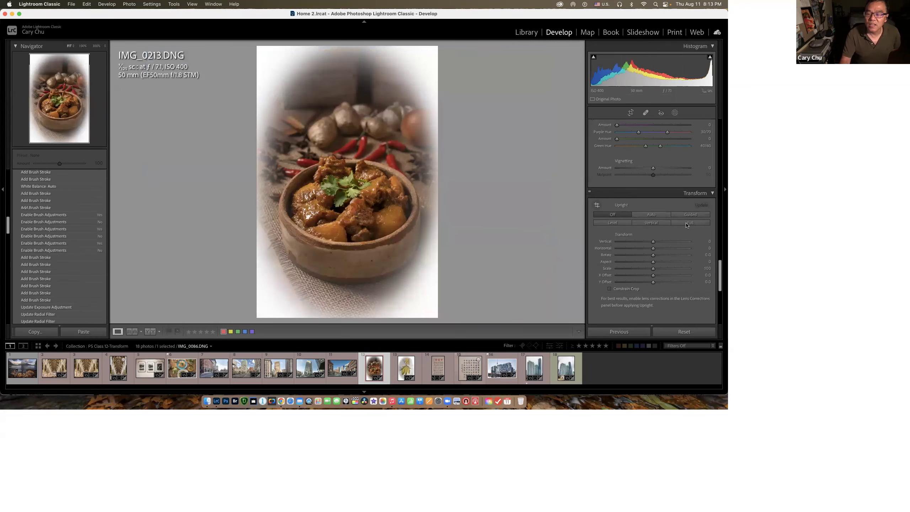
scroll(687, 225, "down", 5)
scroll(680, 226, "down", 3)
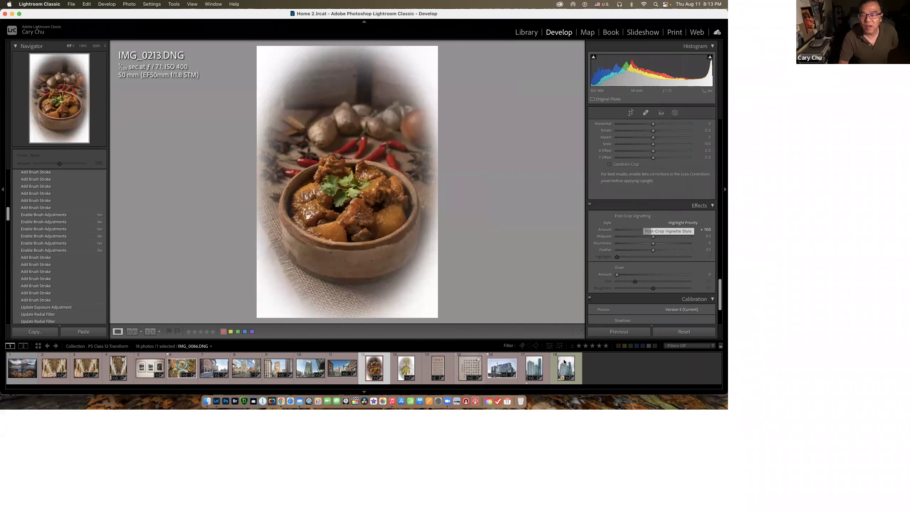
double_click(602, 232)
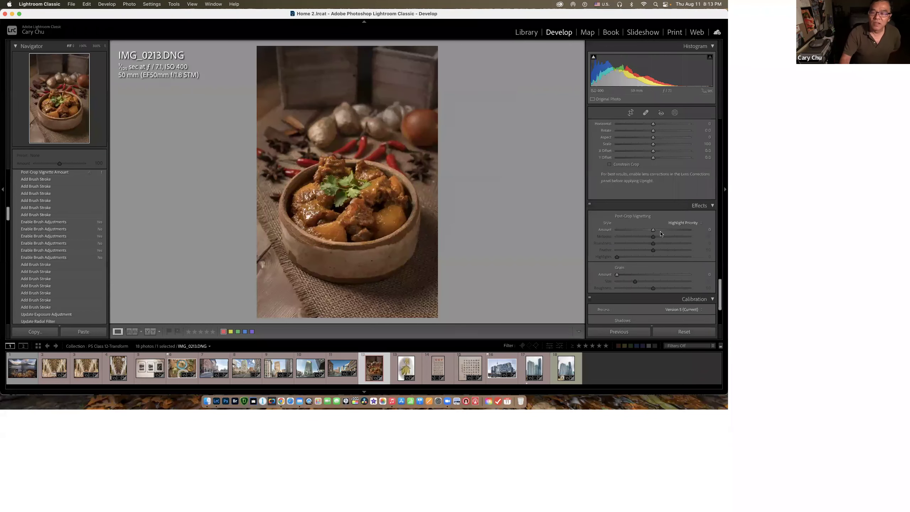
mouse_move(653, 231)
left_mouse_down()
mouse_move(632, 230)
mouse_move(657, 234)
left_mouse_up()
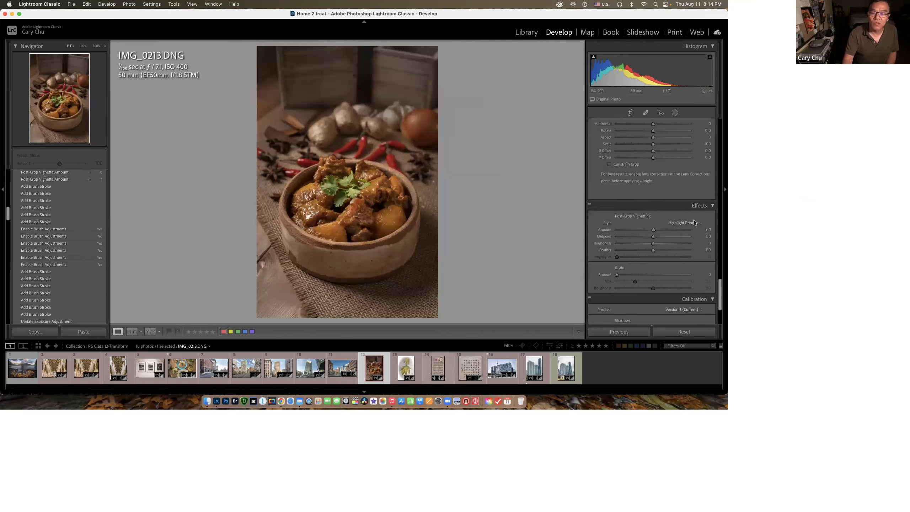
left_click_drag(653, 231, 644, 235)
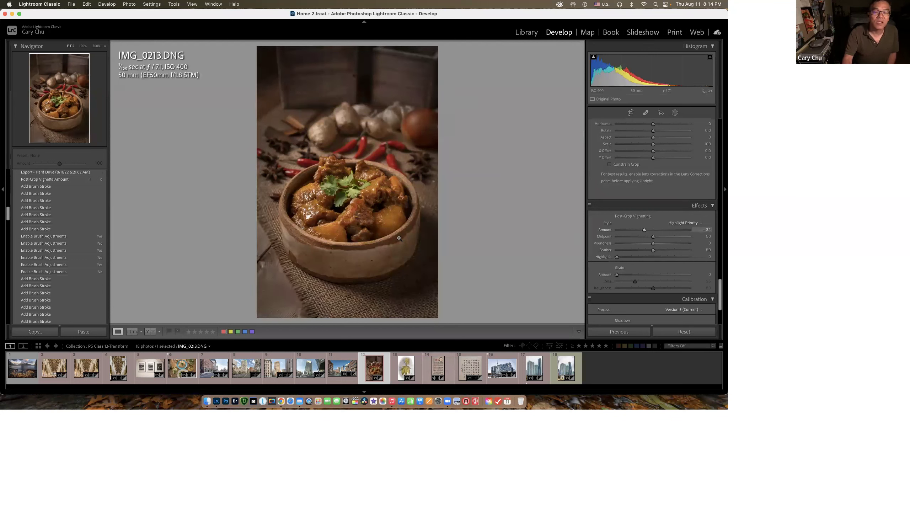
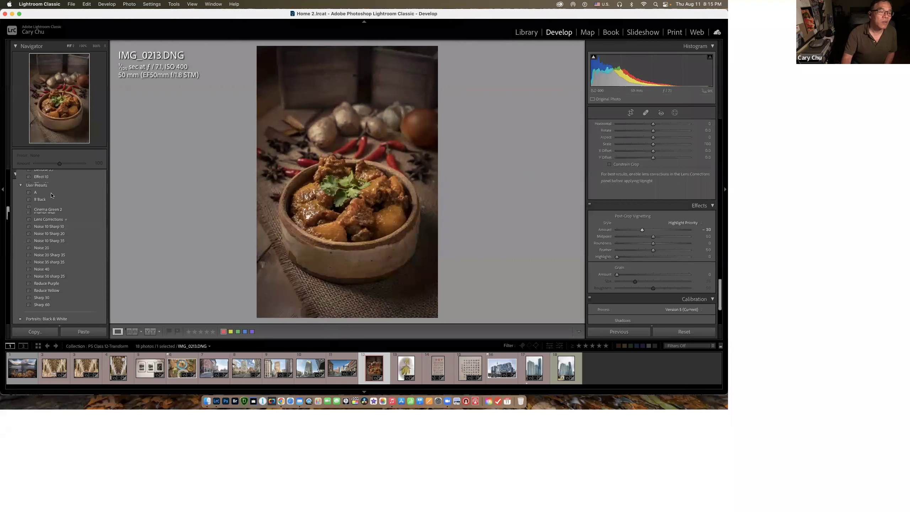
Apply the user presets Effect 10, Effect 20 and Effect 30 in turn, and adjust the vignette Amount to -28.
left_click(53, 192)
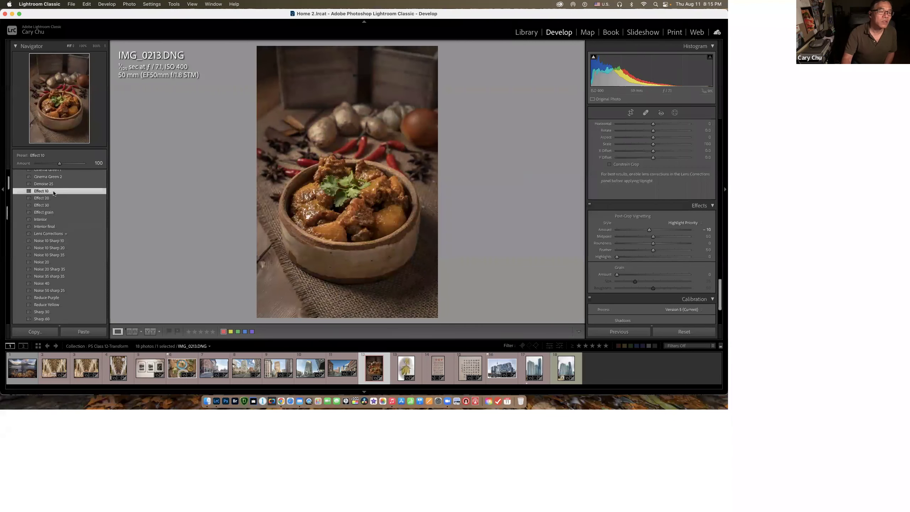
left_click(52, 199)
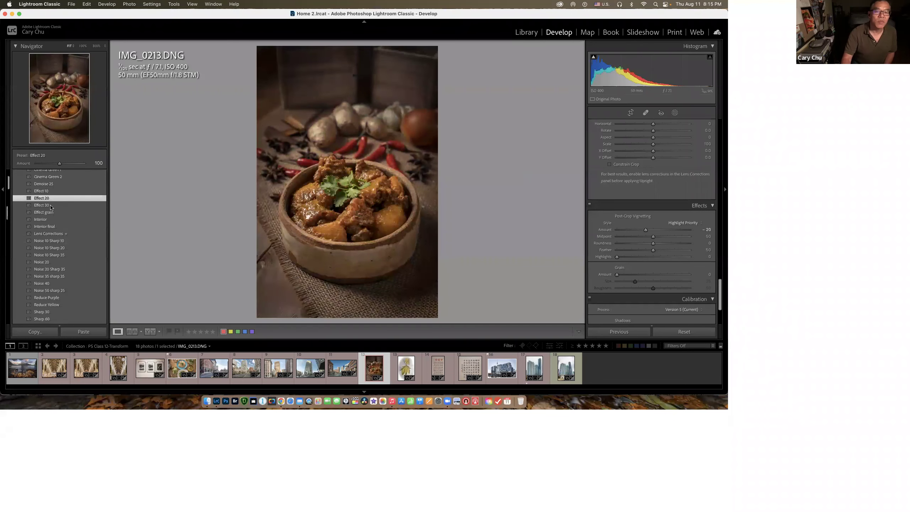
left_click(50, 205)
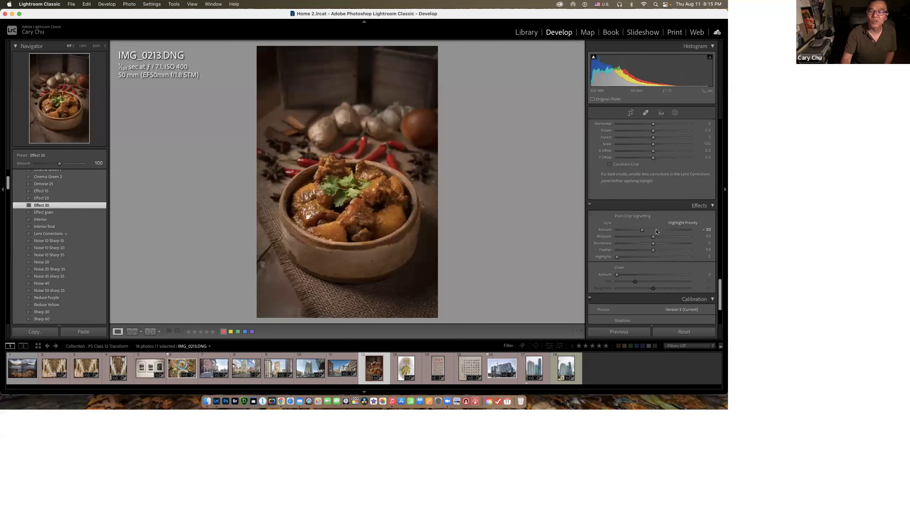
left_click_drag(642, 231, 643, 231)
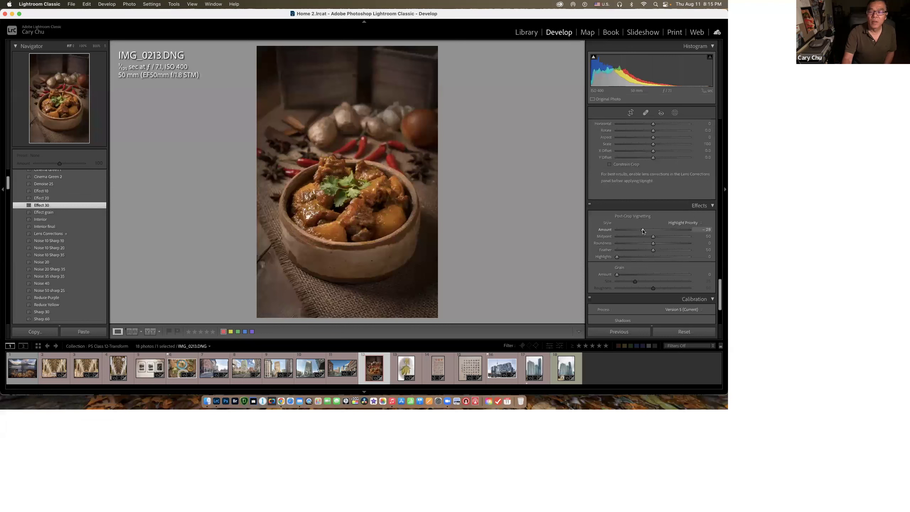
Try lowering the vignette's Midpoint to 0, and restore it to its default.
scroll(644, 238, "down", 6)
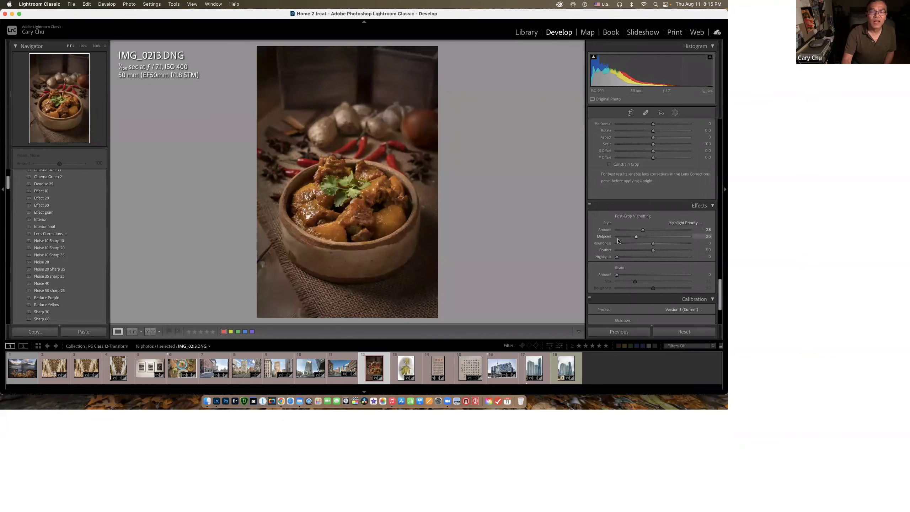
scroll(641, 238, "down", 6)
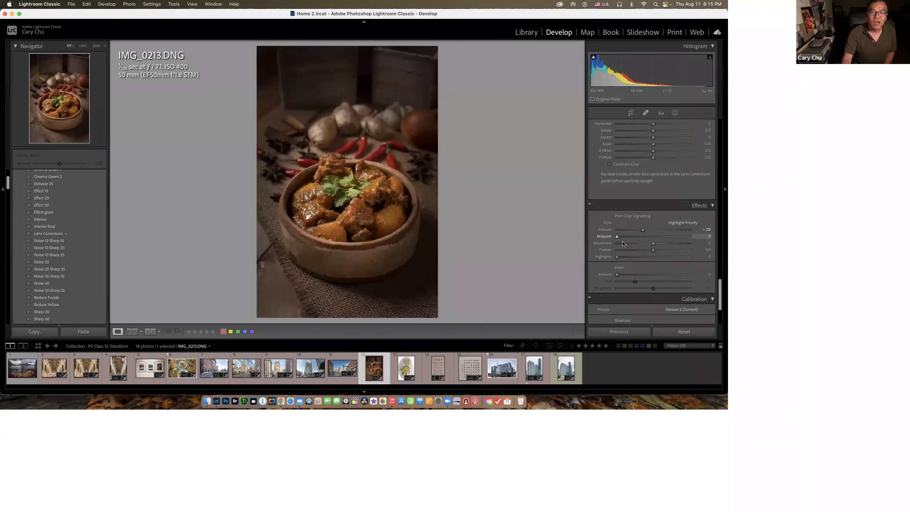
left_click_drag(621, 243, 593, 243)
scroll(597, 242, "up", 10)
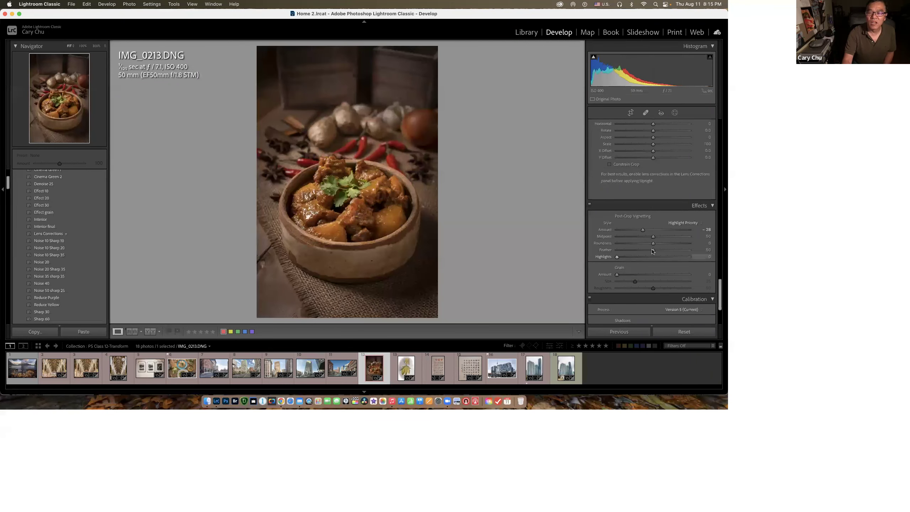
Try a hard-edged dark oval vignette with Feather 0 and Amount -81.
scroll(630, 251, "down", 3)
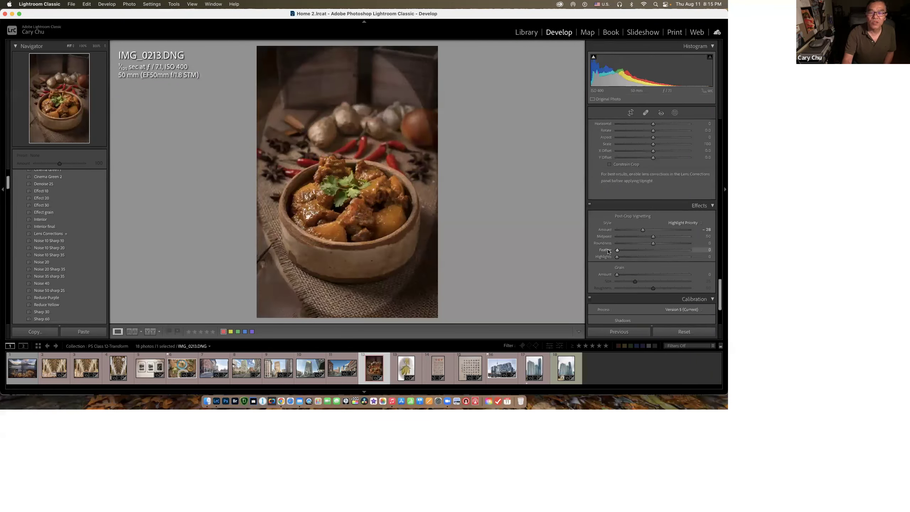
left_click_drag(640, 254, 584, 252)
left_click_drag(642, 230, 623, 230)
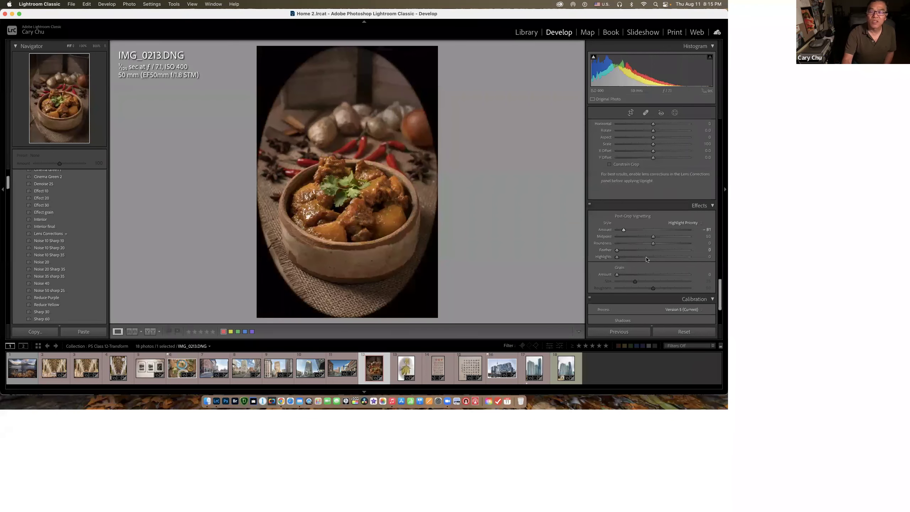
Soften the dark vignette's edge to Feather 31, and try its Highlights adjustment before returning it to 0.
scroll(642, 251, "up", 2)
scroll(642, 253, "up", 6)
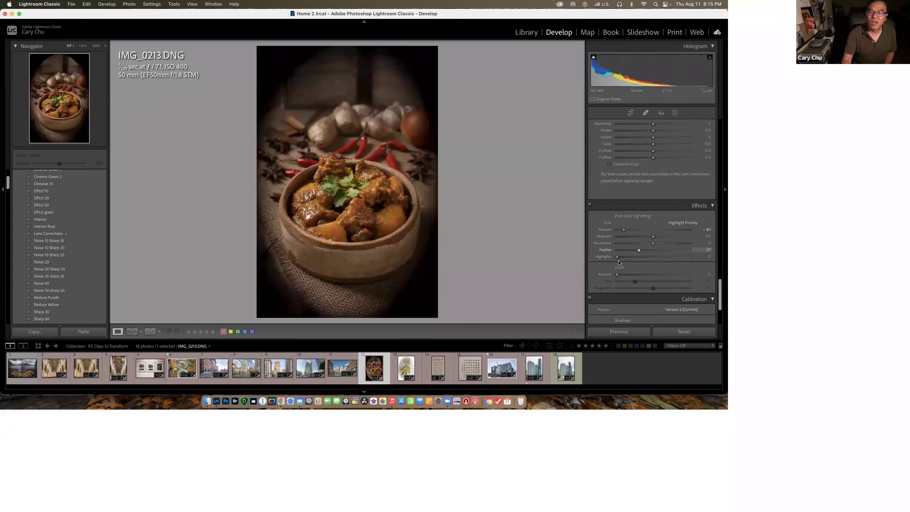
scroll(666, 260, "up", 8)
scroll(652, 260, "up", 3)
left_click_drag(646, 258, 616, 258)
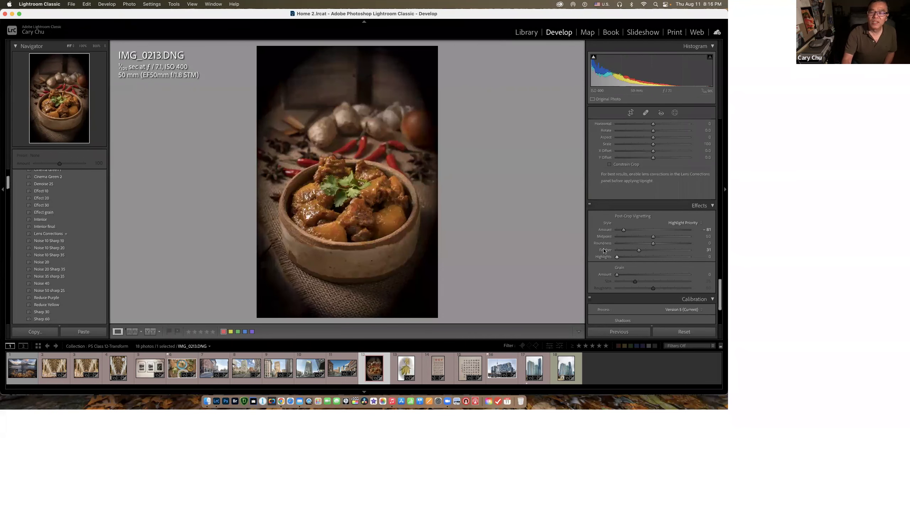
Reset the vignette's Feather to its default, reduce the Amount to a subtle darkening, and reset the Amount.
double_click(603, 250)
left_click_drag(624, 230, 649, 231)
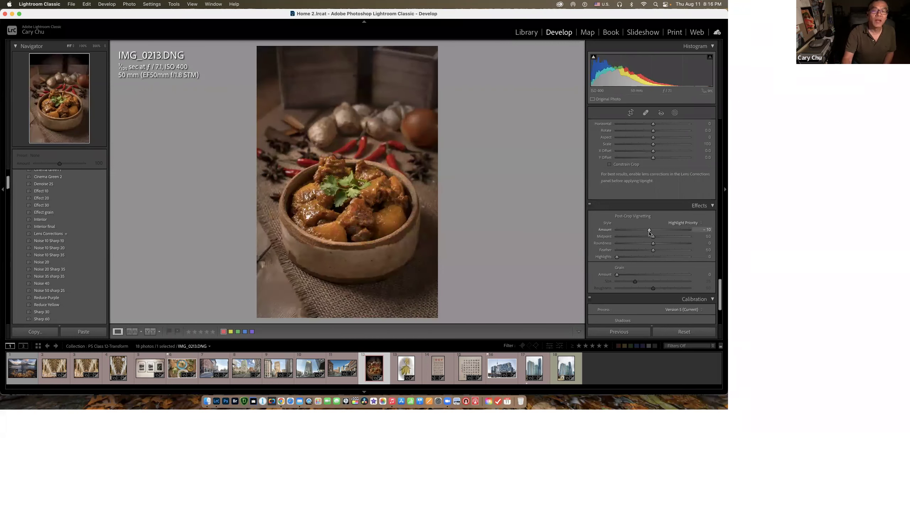
double_click(608, 230)
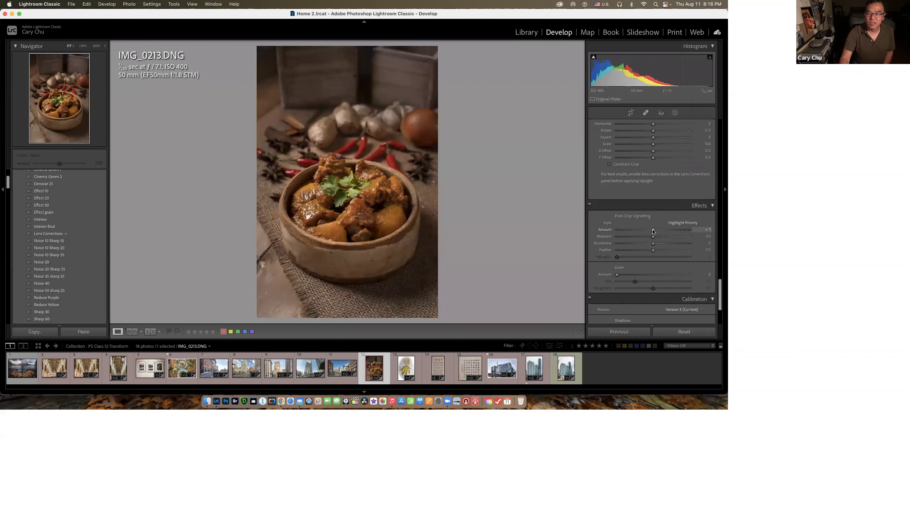
Try a white vignette at Amount +100 with Feather 0 to frame the food in a hard-edged oval.
left_click_drag(653, 230, 681, 233)
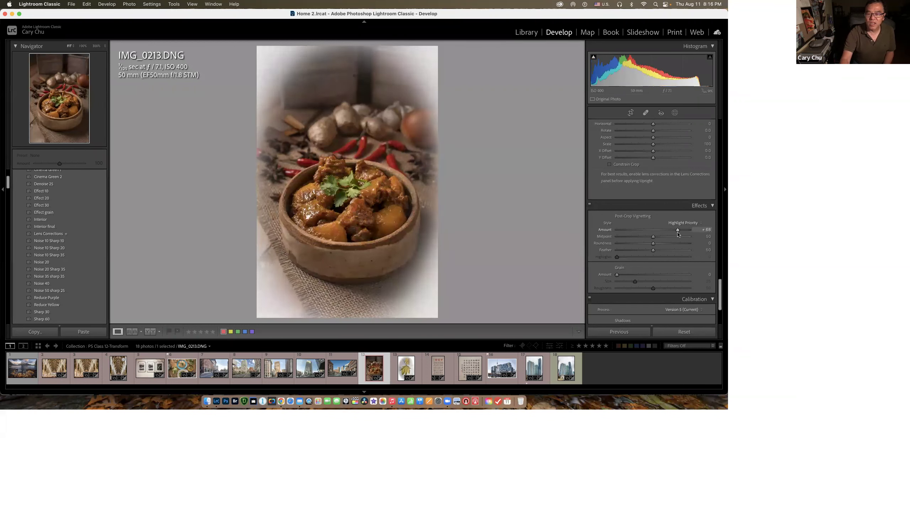
left_click_drag(679, 233, 703, 233)
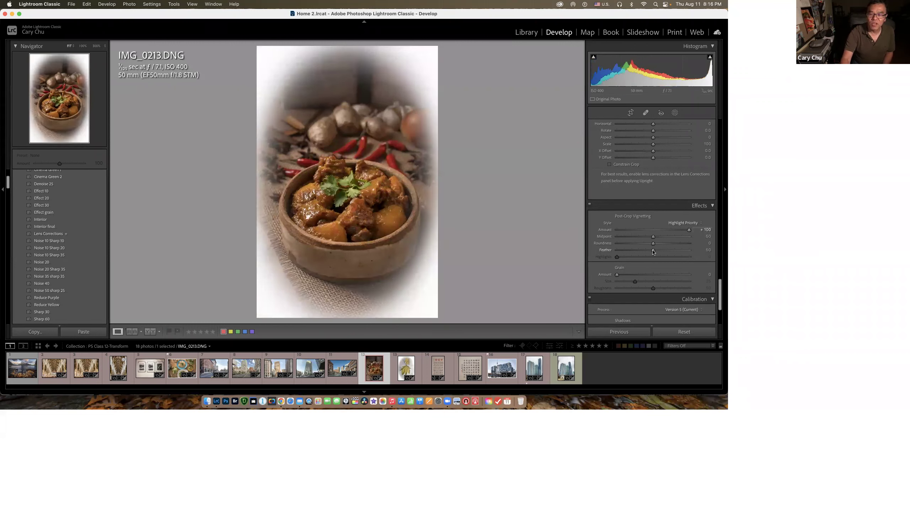
left_click_drag(654, 251, 616, 251)
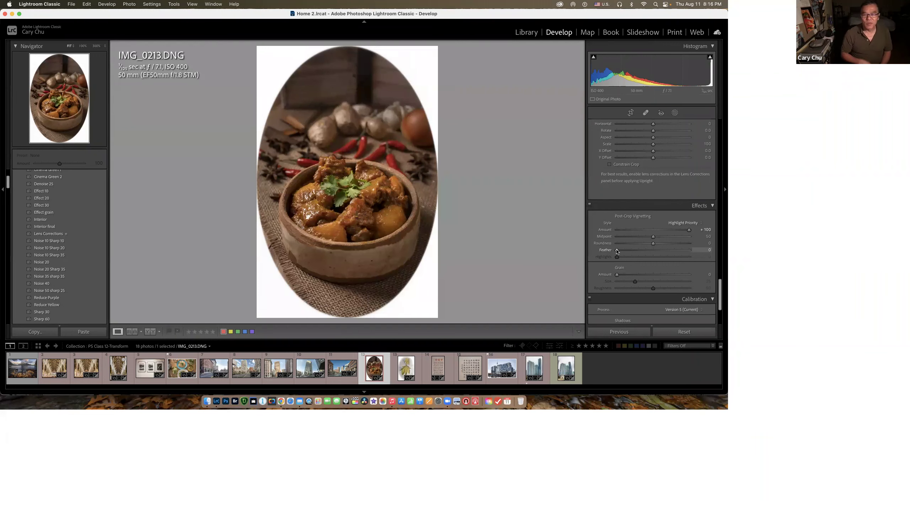
Set the food photo's post-crop vignette to Amount -13 and Feather 48.
left_click_drag(618, 252, 647, 233)
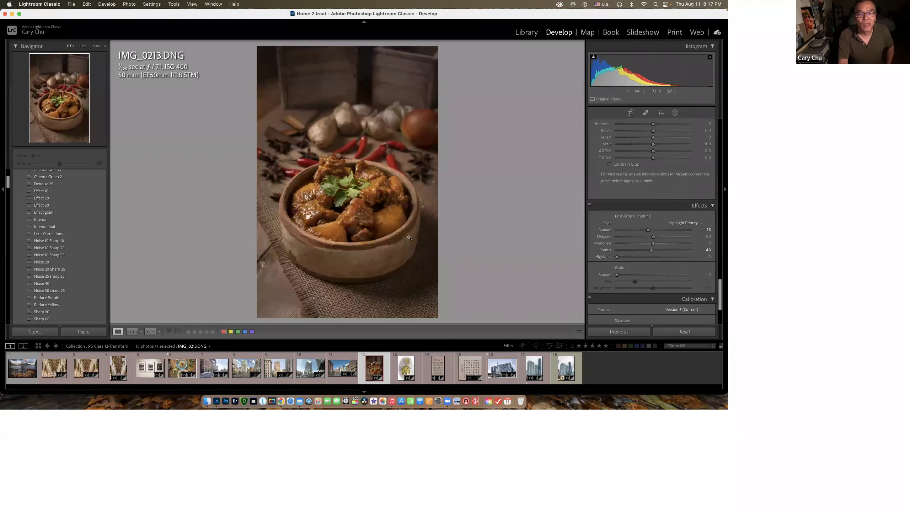
Open the export settings for the food photo, review the available watermarks and keep the current one selected.
key("super+shift+e")
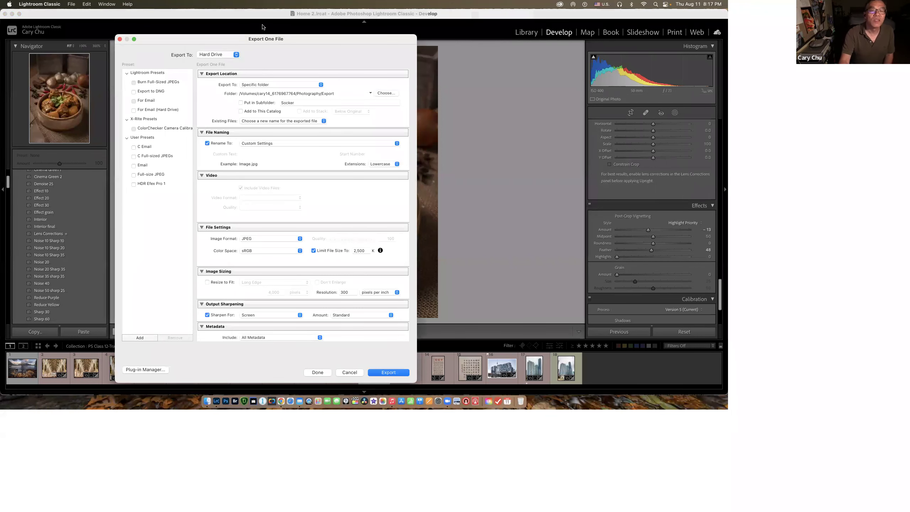
left_click_drag(309, 39, 284, 22)
scroll(278, 210, "down", 5)
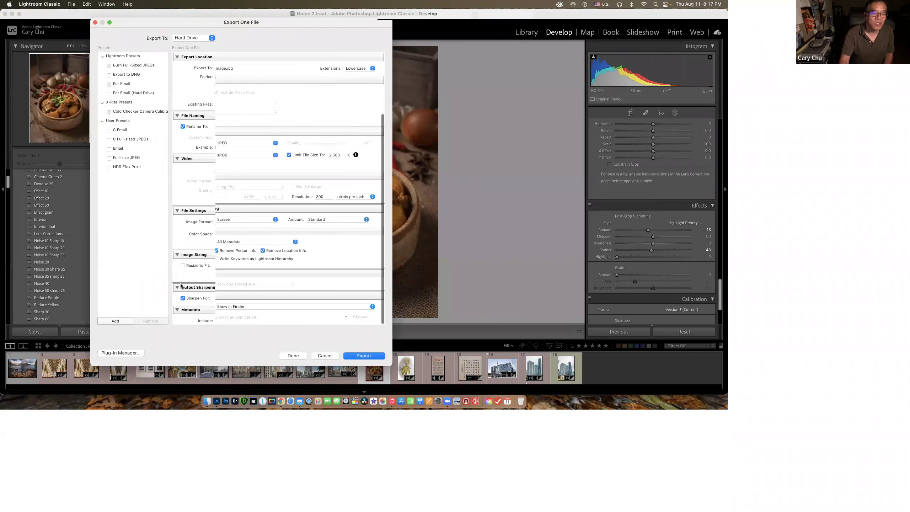
left_click(293, 284)
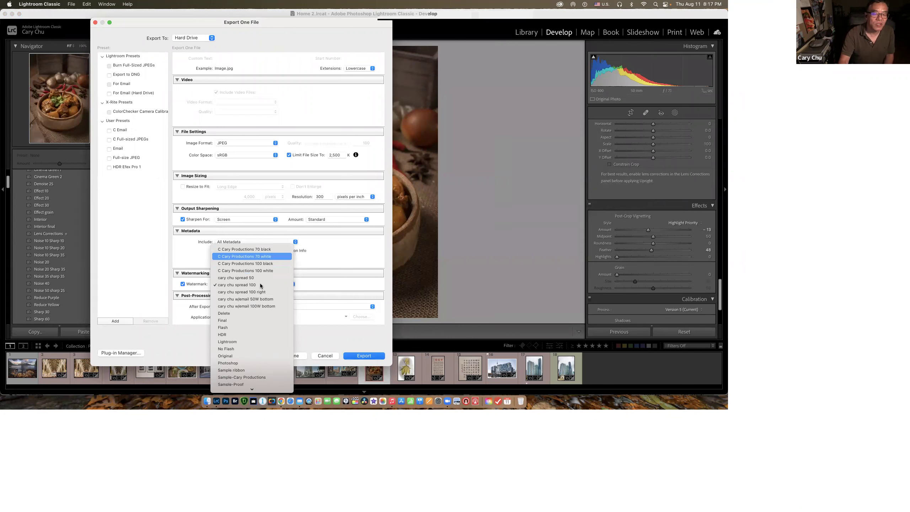
scroll(256, 279, "down", 2)
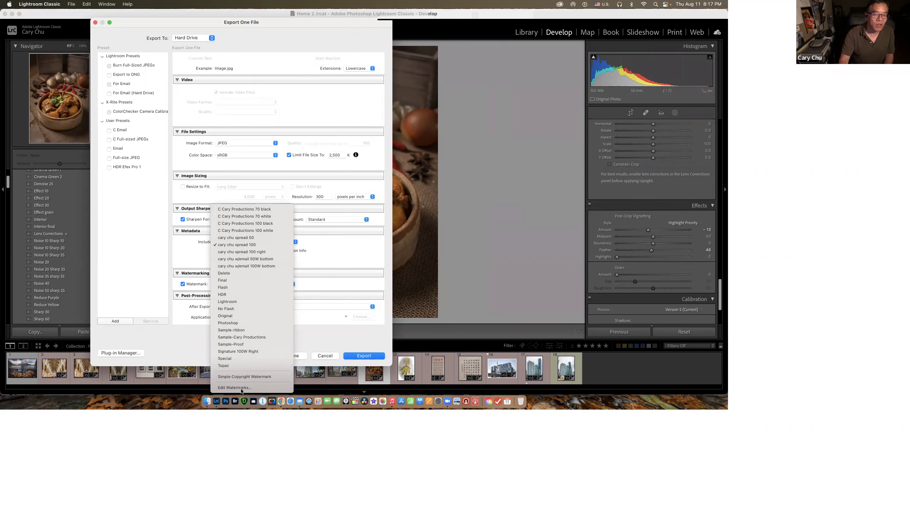
left_click(260, 245)
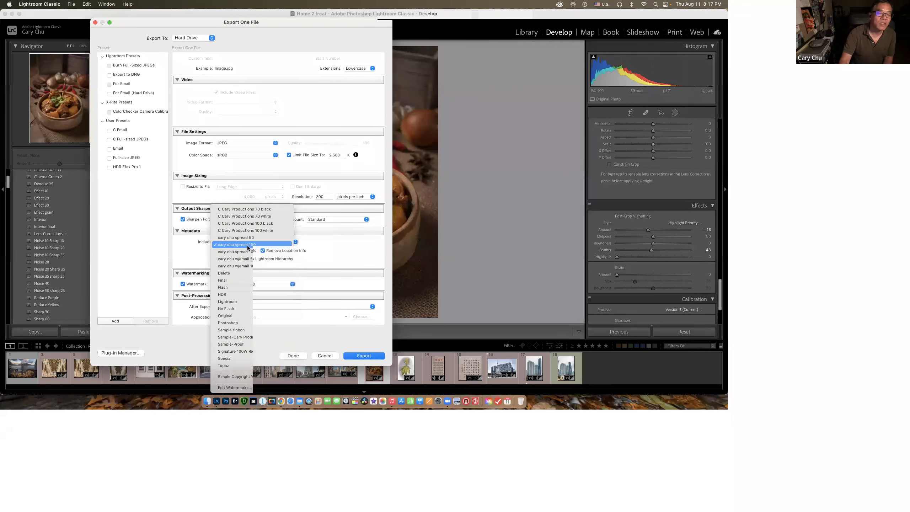
Open the current watermark for editing and try the BM Dohyeon font on its copyright text.
left_click(292, 284)
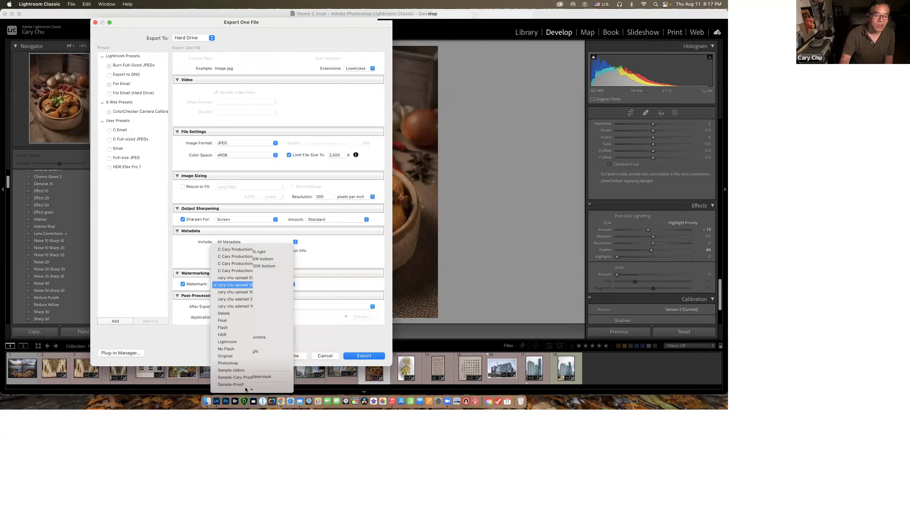
left_click(228, 387)
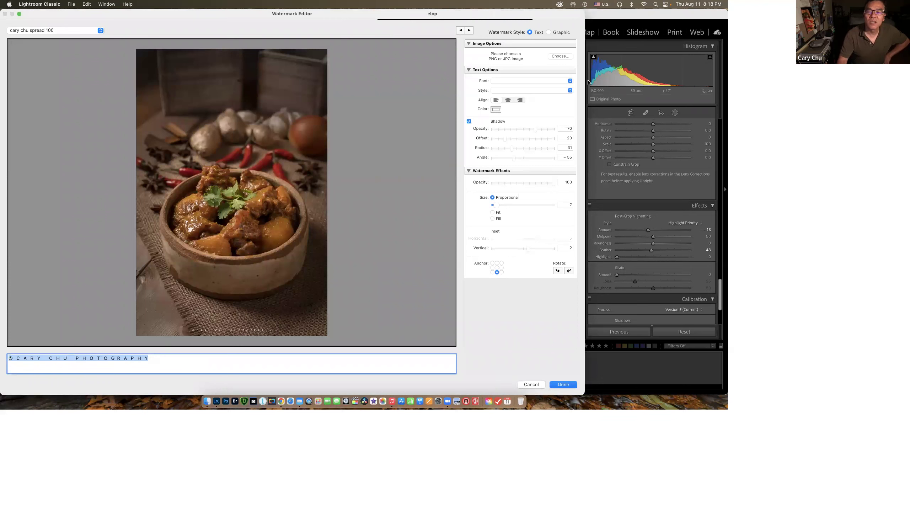
left_click(530, 87)
left_click(527, 89)
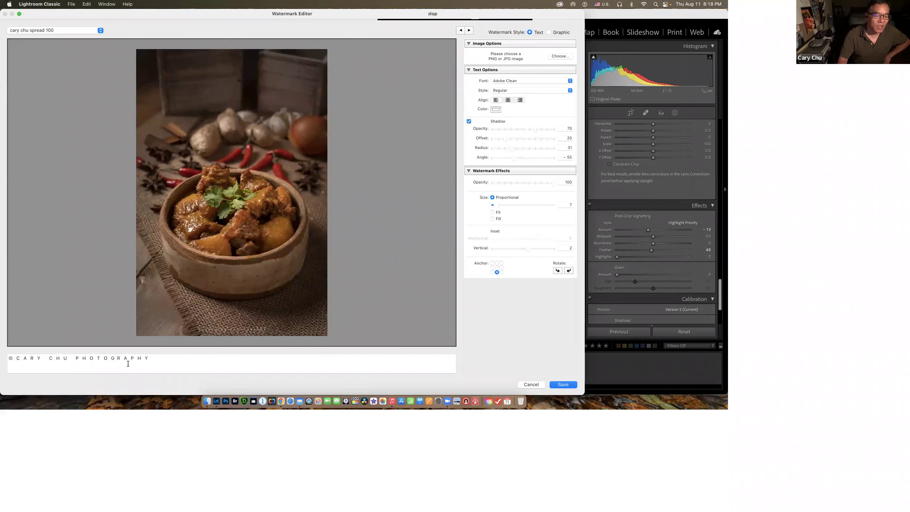
triple_click(153, 357)
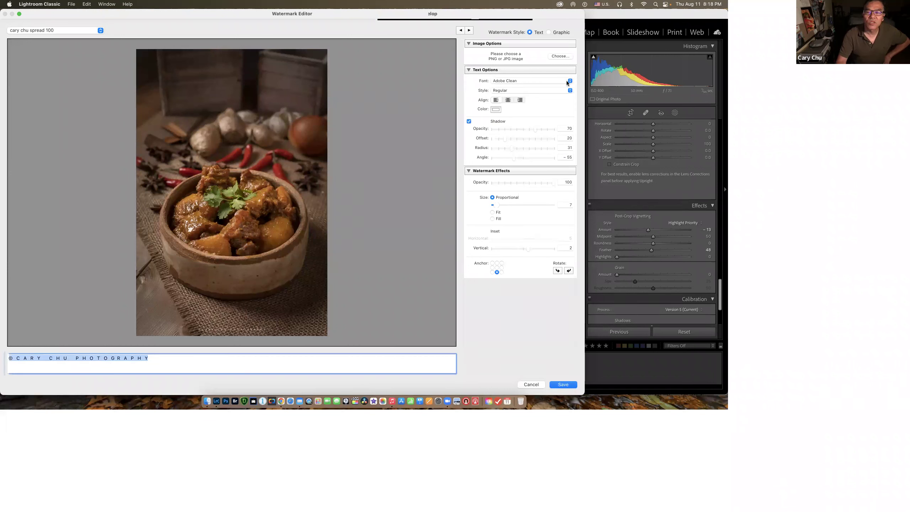
left_click(570, 81)
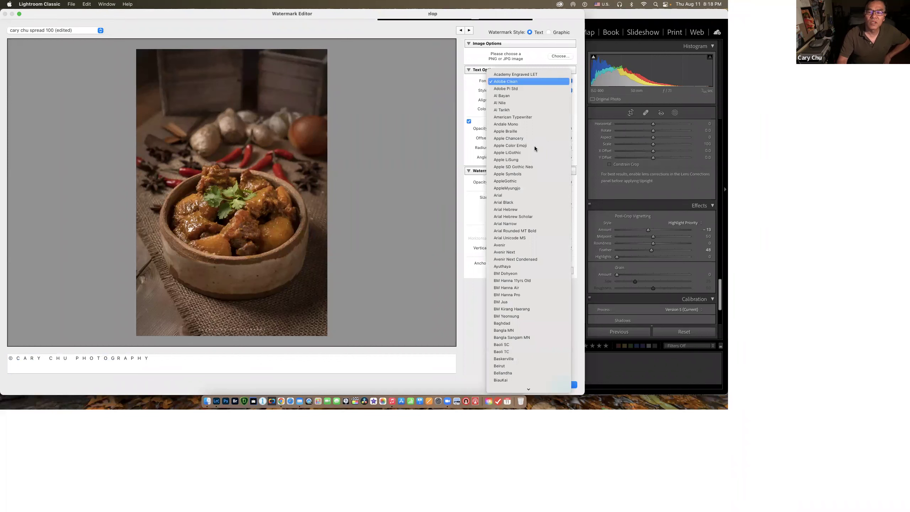
left_click(518, 273)
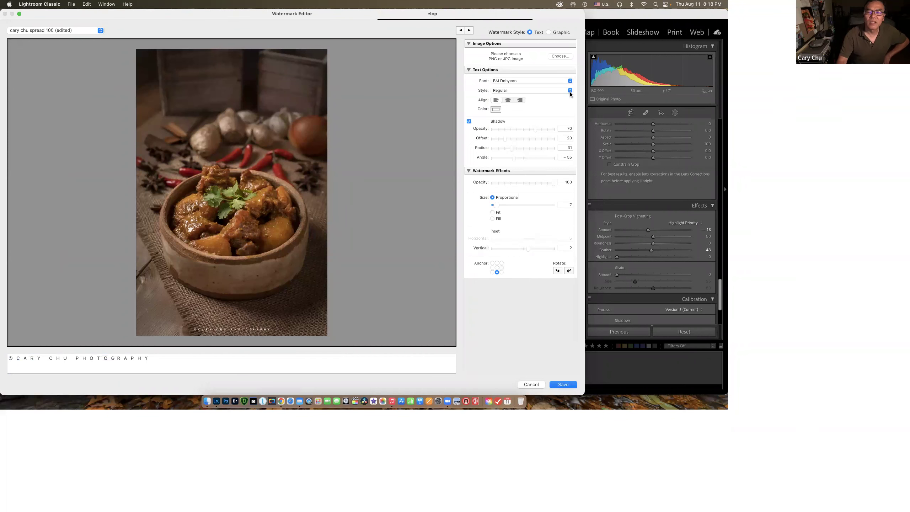
left_click(557, 91)
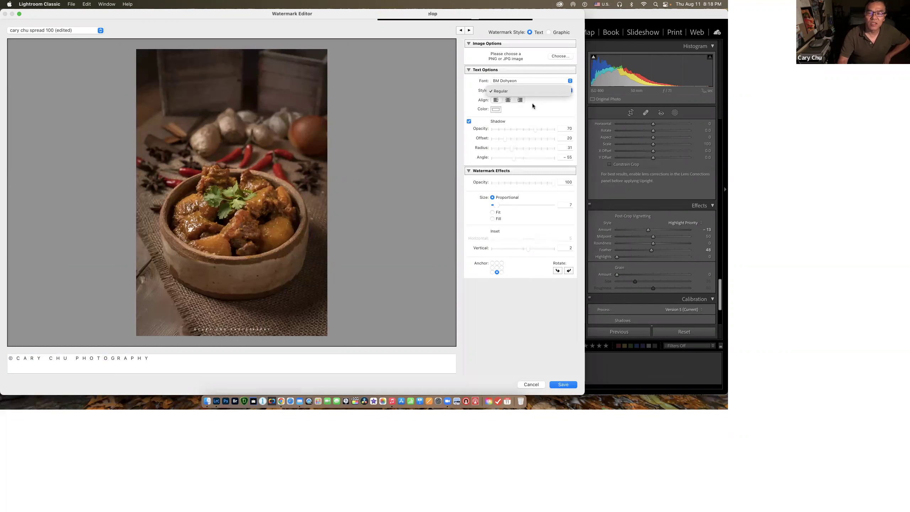
Try a near-white shade from the colour wheel for the watermark text.
left_click(496, 110)
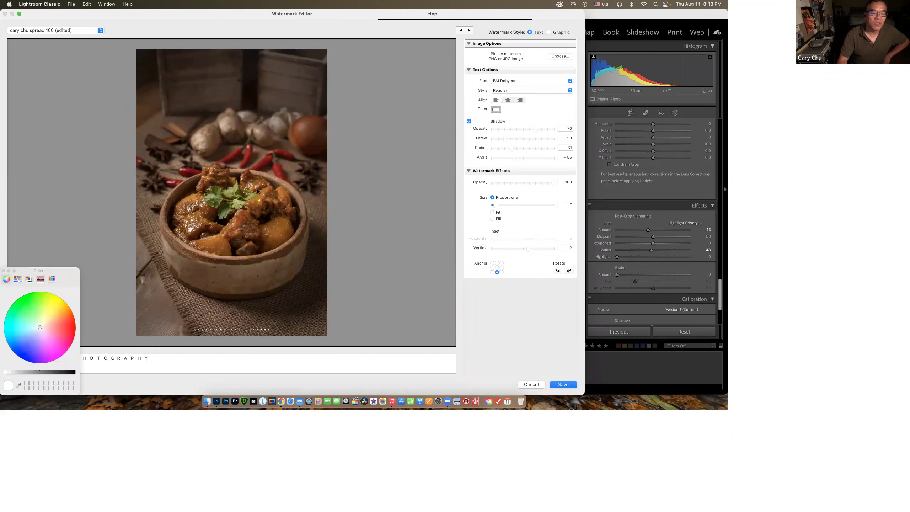
left_click(30, 280)
left_click(18, 280)
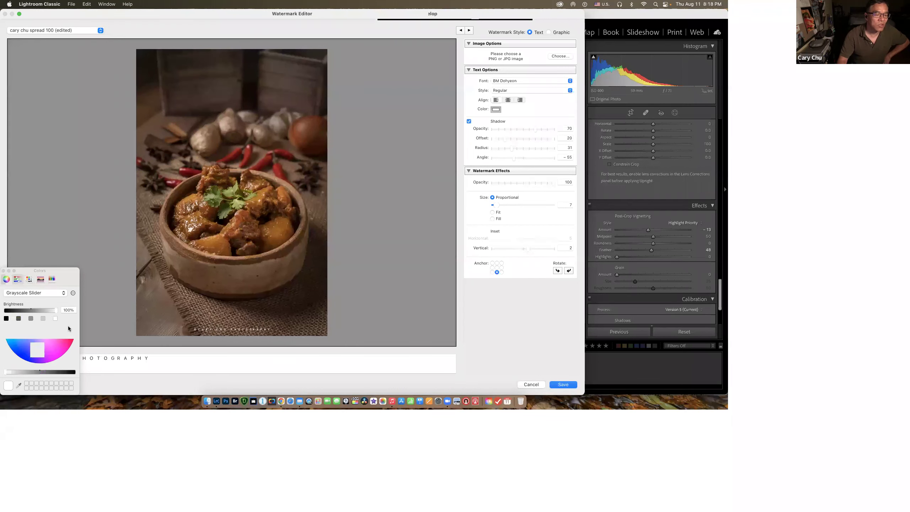
left_click(67, 326)
left_click_drag(34, 325, 39, 326)
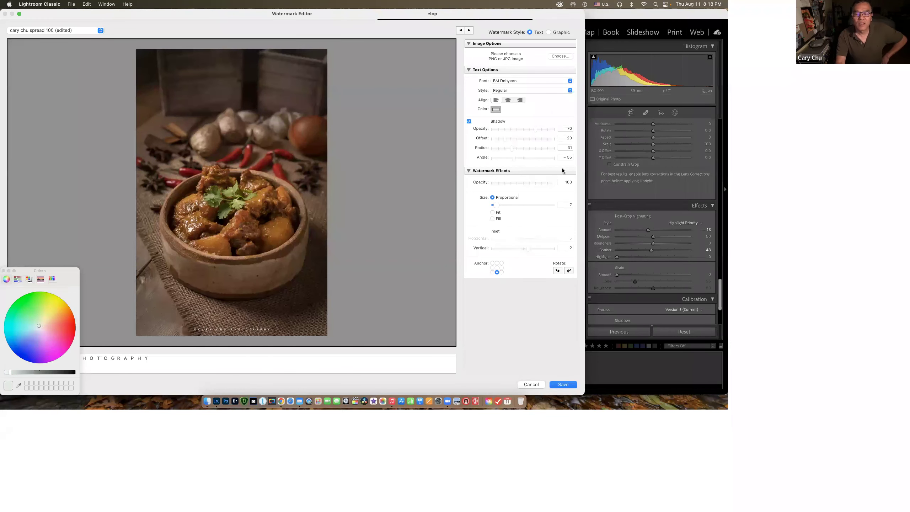
Enlarge the watermark to proportional size 16 and try the centre, bottom-centre, bottom-left, bottom-right, middle-left and middle-right anchors.
left_click_drag(497, 206, 501, 209)
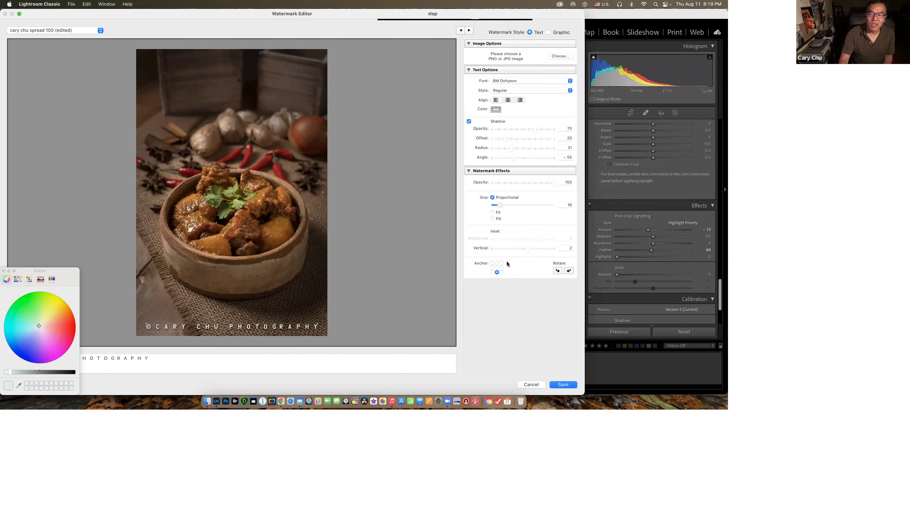
left_click(496, 271)
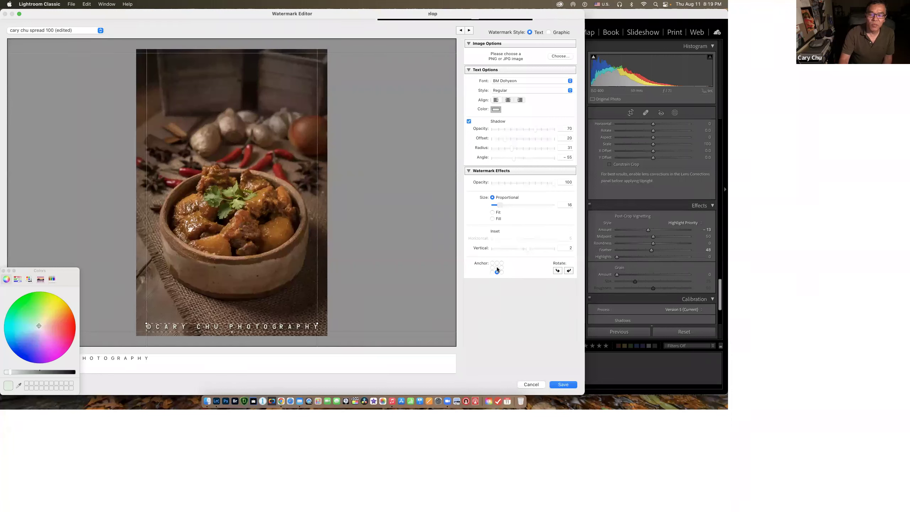
left_click(496, 268)
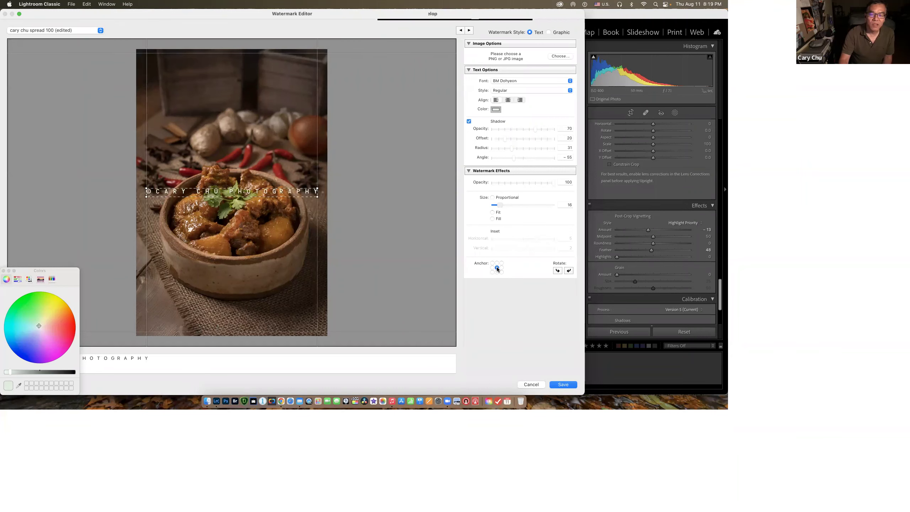
left_click(497, 272)
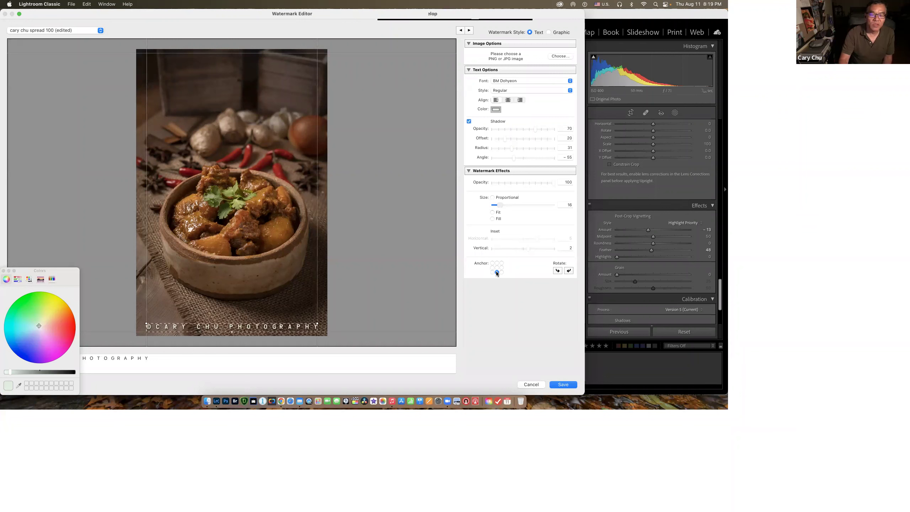
left_click(491, 273)
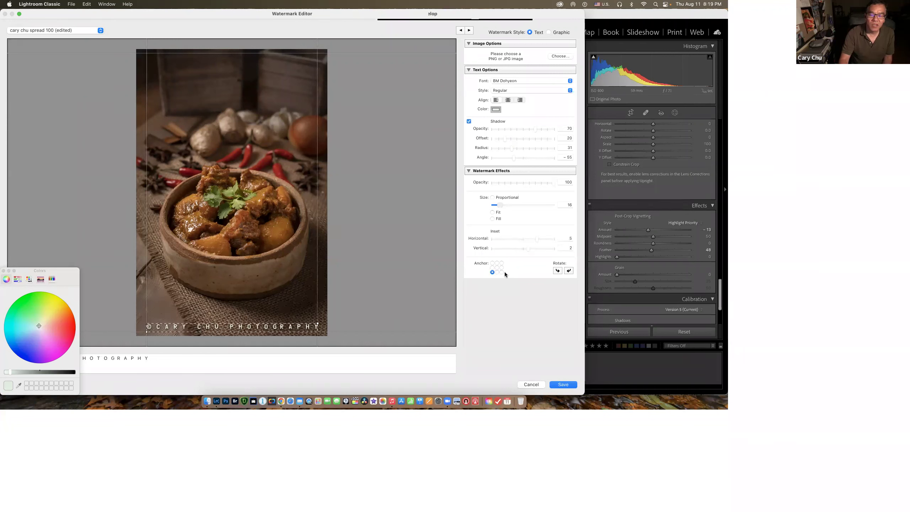
left_click(501, 272)
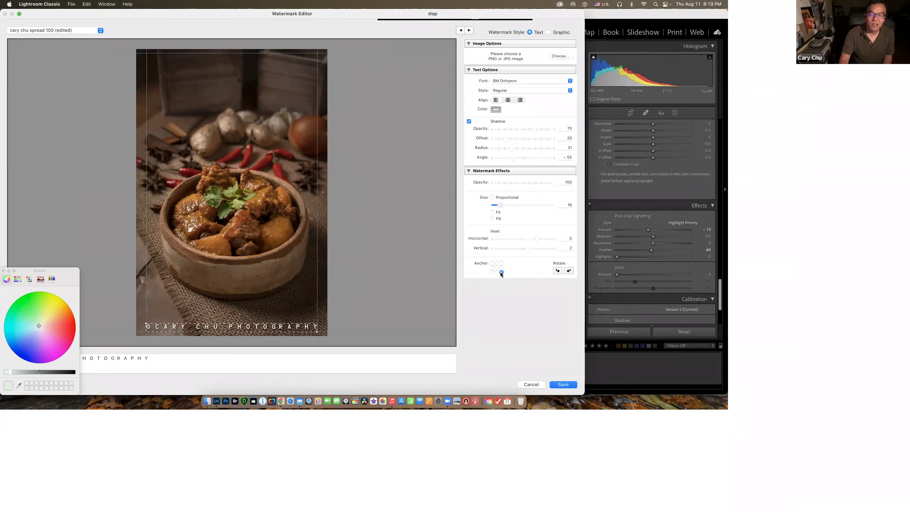
left_click(492, 267)
left_click(501, 268)
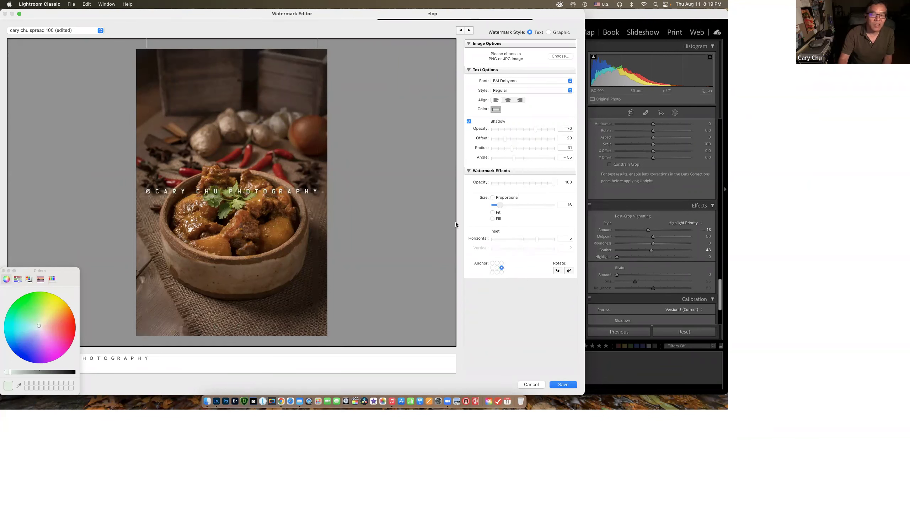
Reduce the watermark size to 10 and try several anchors, finishing with the photo's bottom-right corner.
left_click_drag(498, 206, 501, 210)
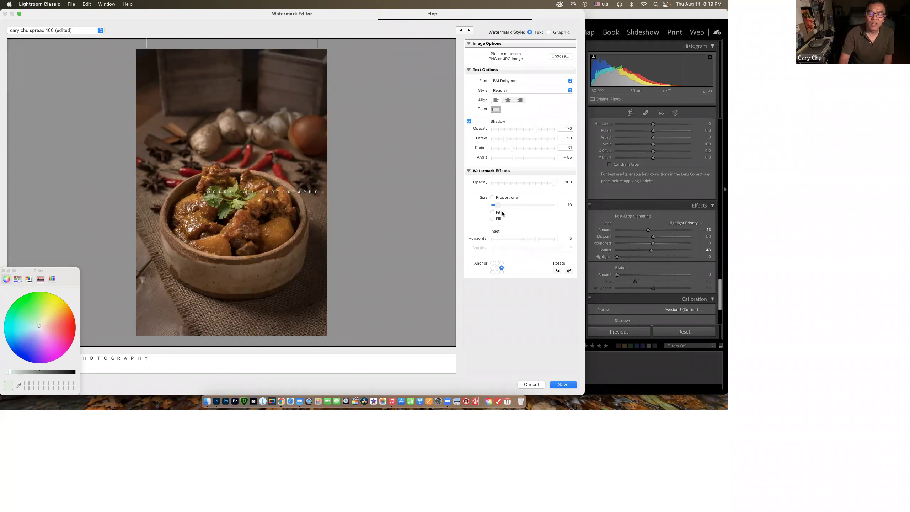
left_click(492, 267)
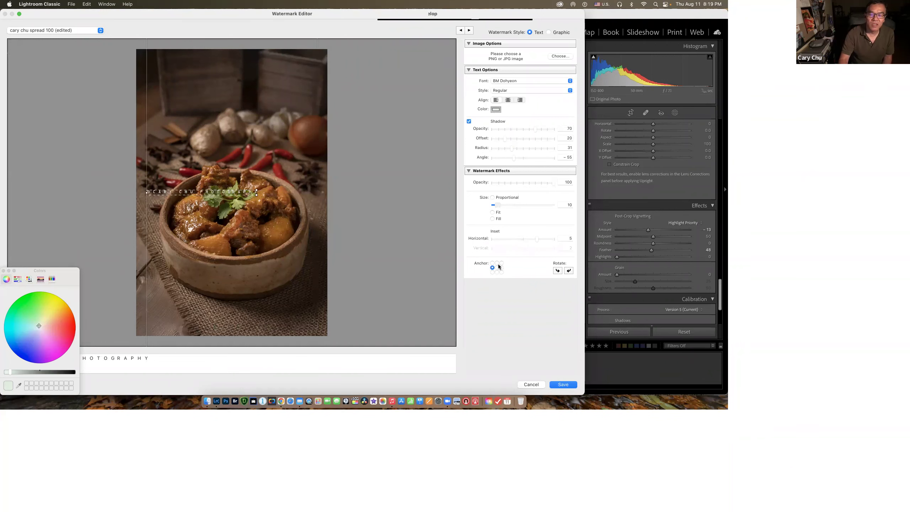
left_click(492, 263)
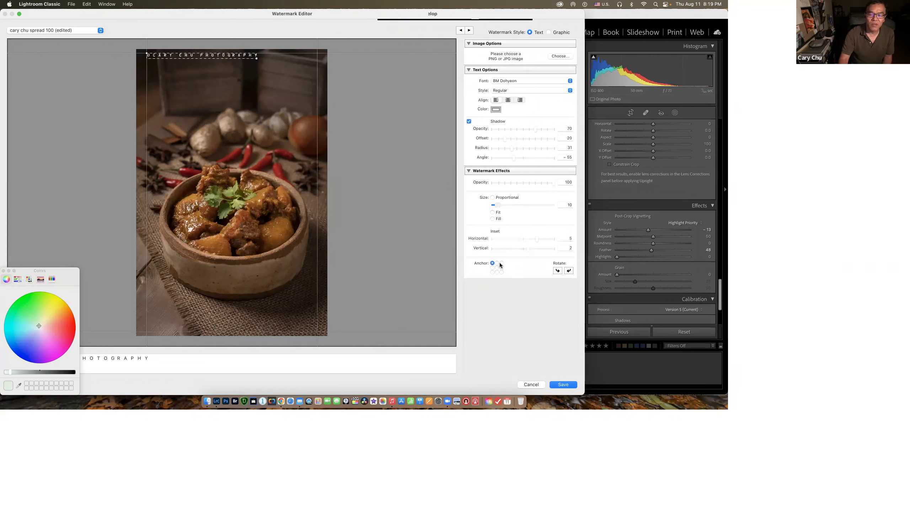
left_click(496, 272)
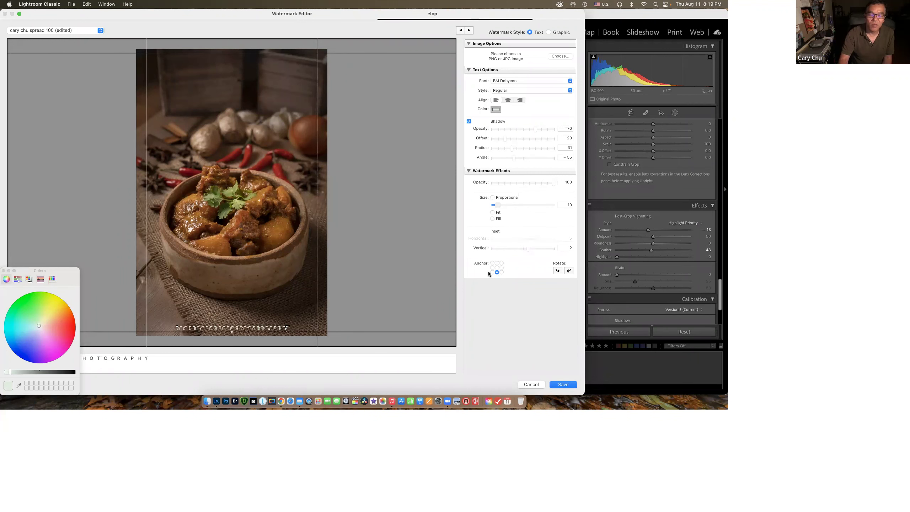
left_click(492, 272)
left_click(501, 272)
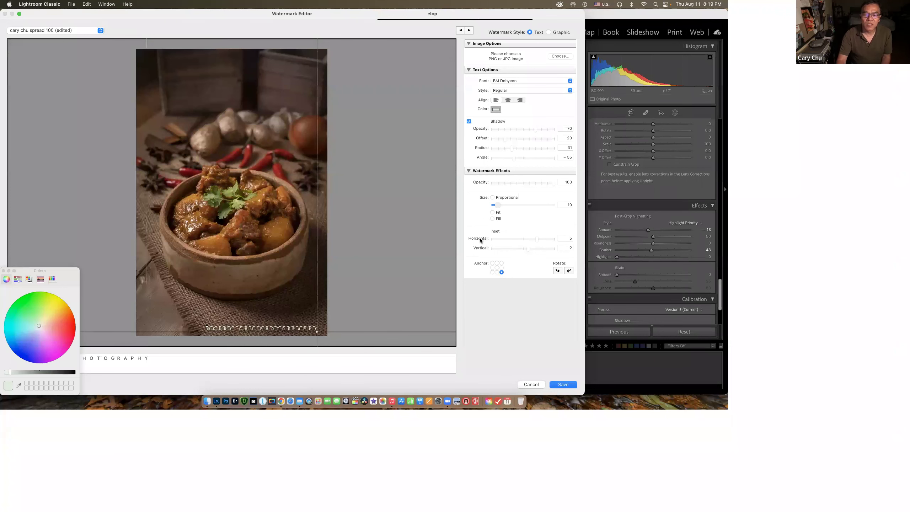
Try zero insets on the watermark, anchor it at the photo's bottom-left corner, and inset it 3 horizontally and 2 vertically.
left_click_drag(534, 238, 522, 248)
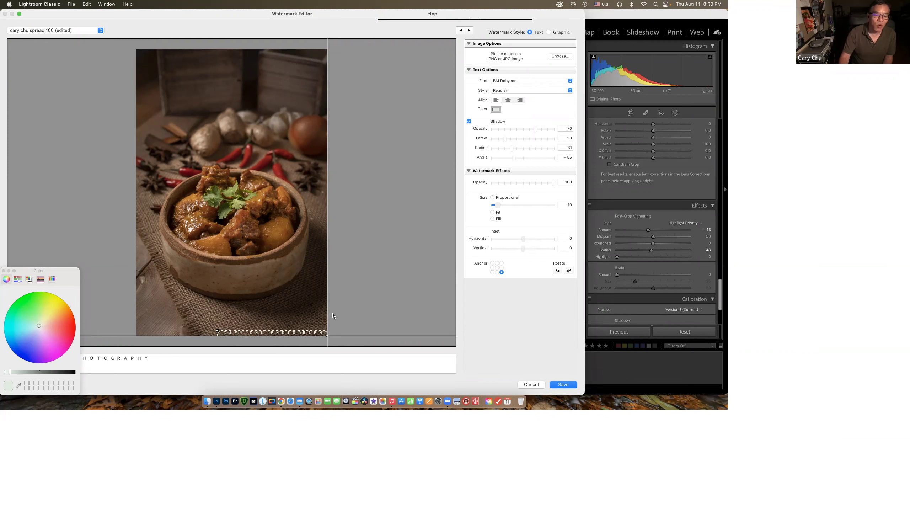
left_click(492, 272)
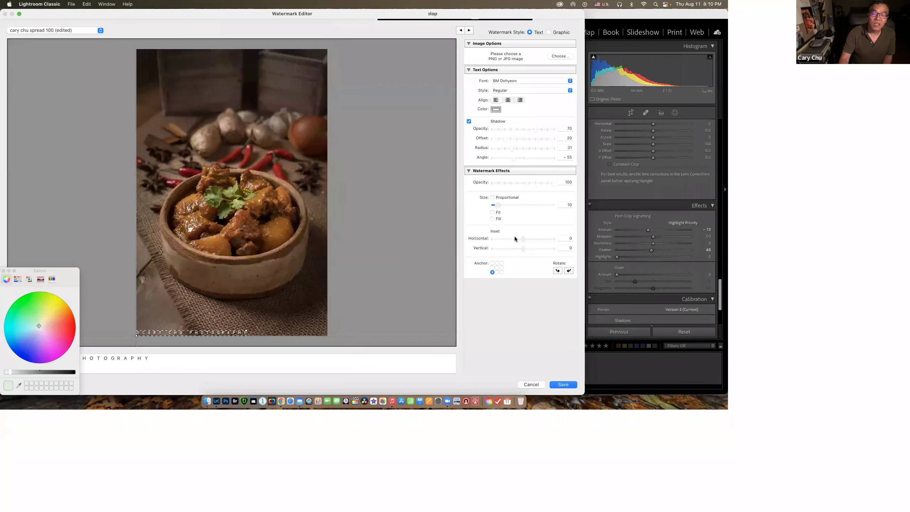
left_click_drag(523, 239, 533, 240)
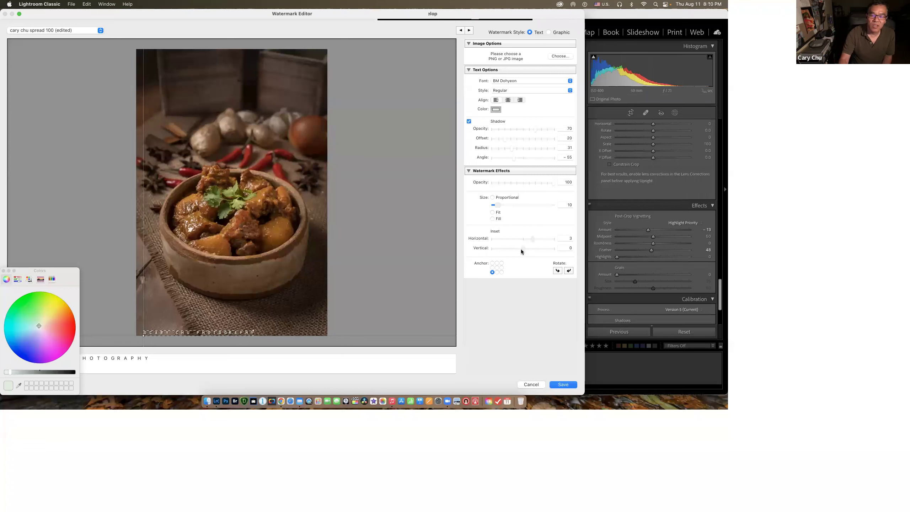
left_click_drag(523, 249, 530, 249)
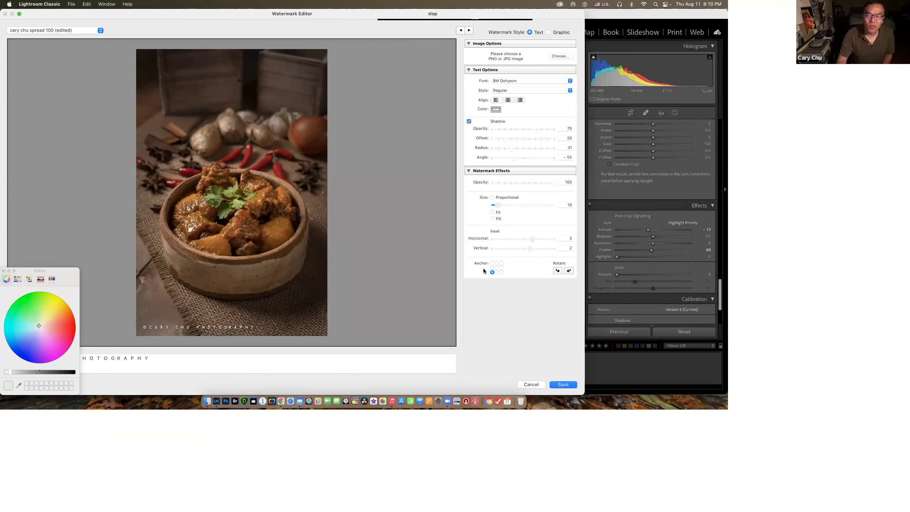
Return the watermark insets to 0, close the colour picker, and set the horizontal and vertical insets to 5.
left_click_drag(532, 239, 523, 247)
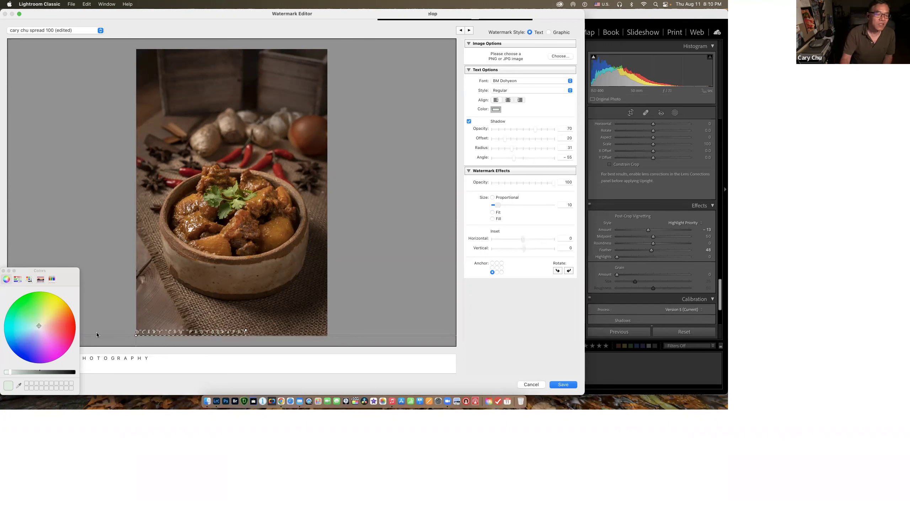
left_click(3, 272)
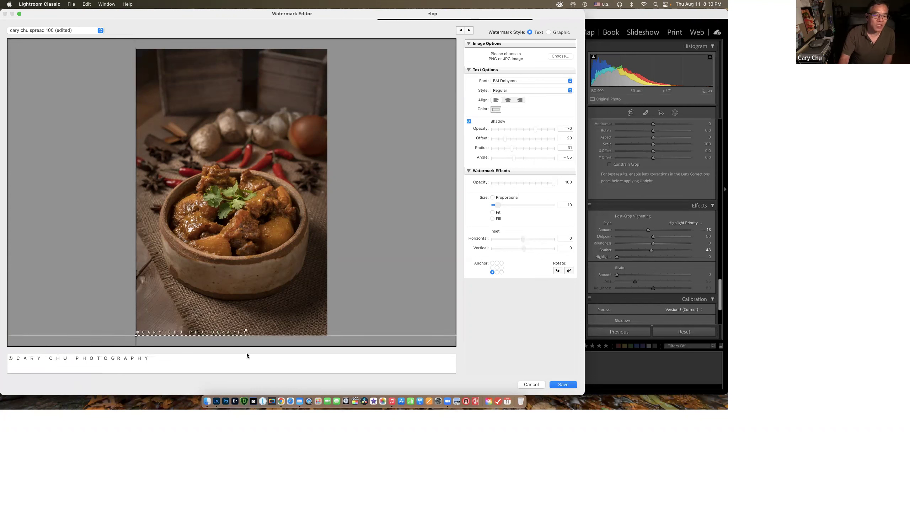
mouse_move(521, 239)
left_mouse_down()
mouse_move(538, 251)
mouse_move(538, 239)
left_mouse_up()
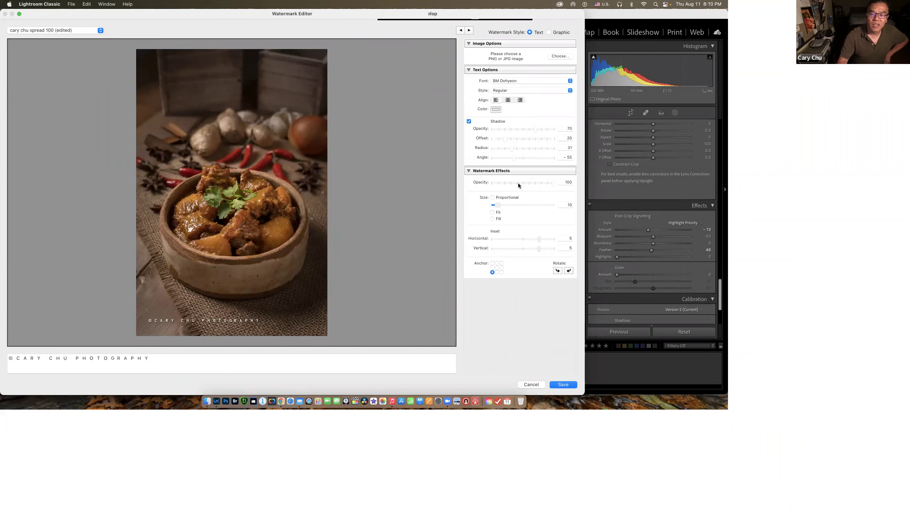
Try the watermark at size 33 anchored in the photo's centre, discard the watermark edits and cancel the export.
left_click_drag(500, 207, 506, 206)
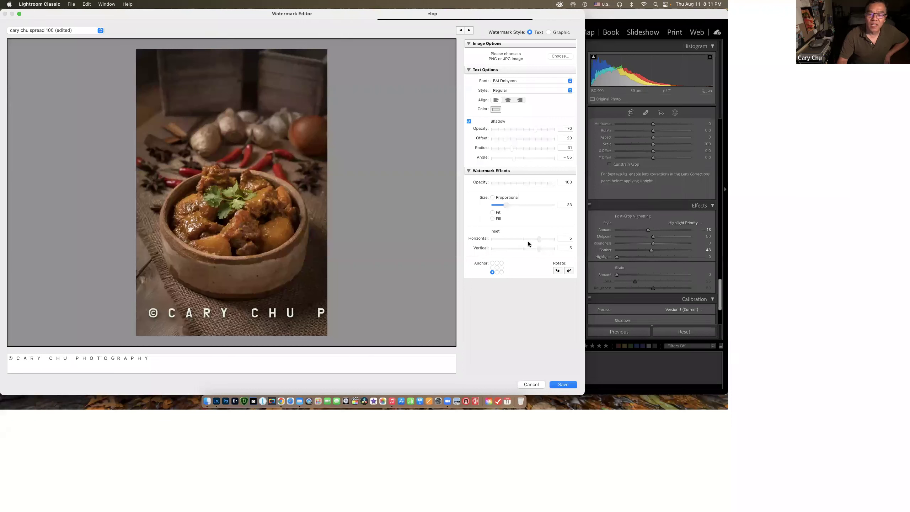
left_click(497, 272)
left_click(497, 267)
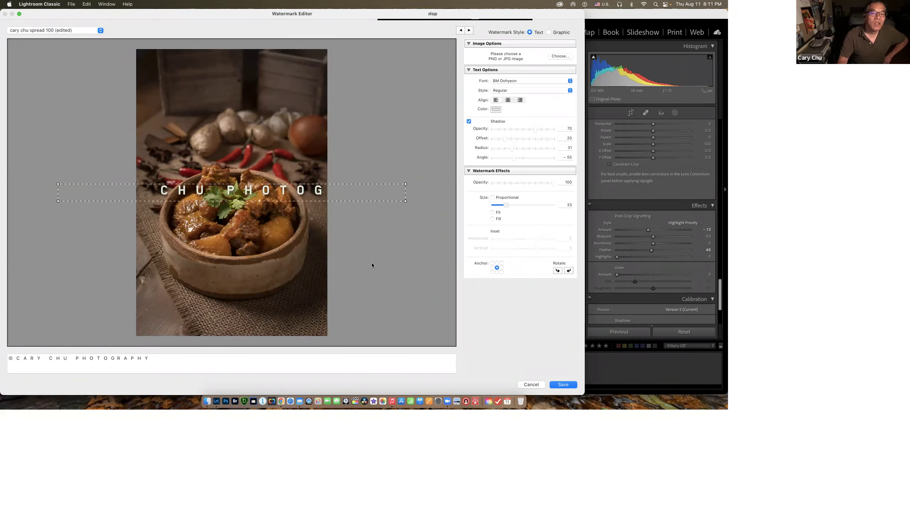
left_click(531, 384)
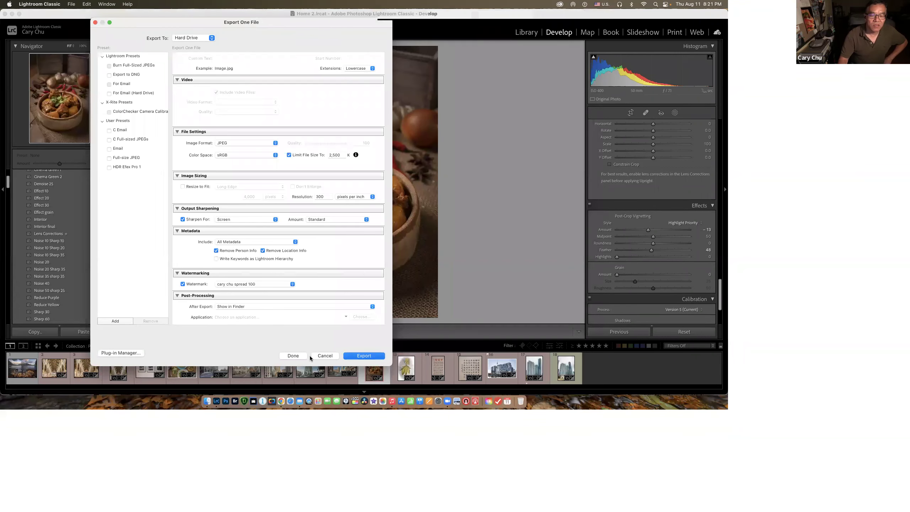
left_click(325, 355)
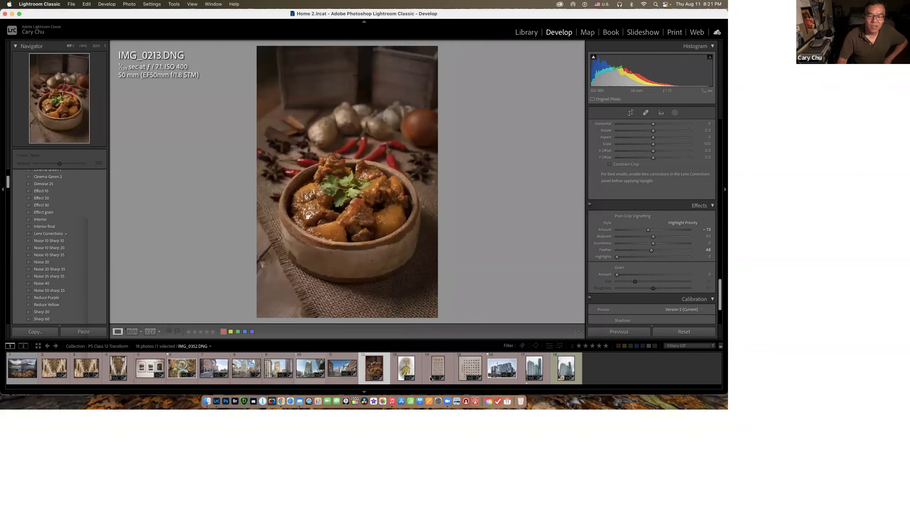
Switch to the yellow leaf photo IMG_0037.DNG and bring up its Basic tone adjustments.
left_click(407, 373)
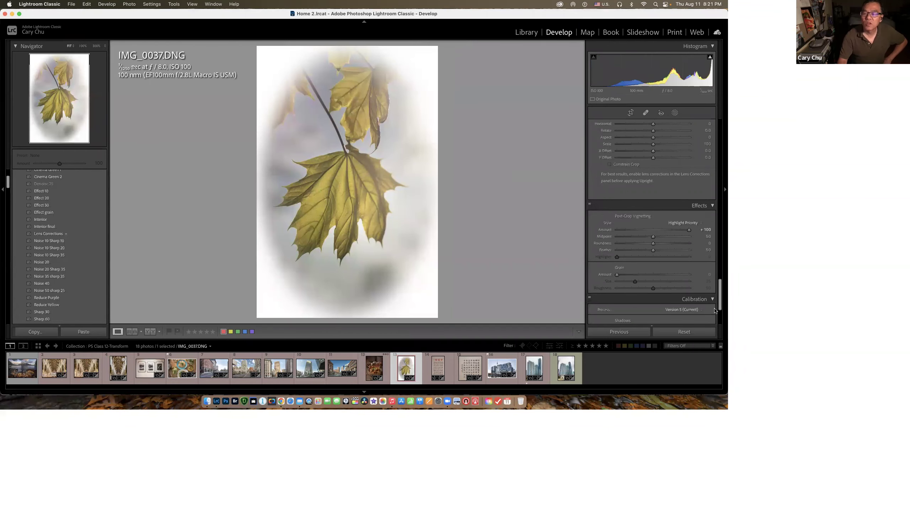
left_click(720, 72)
mouse_move(659, 198)
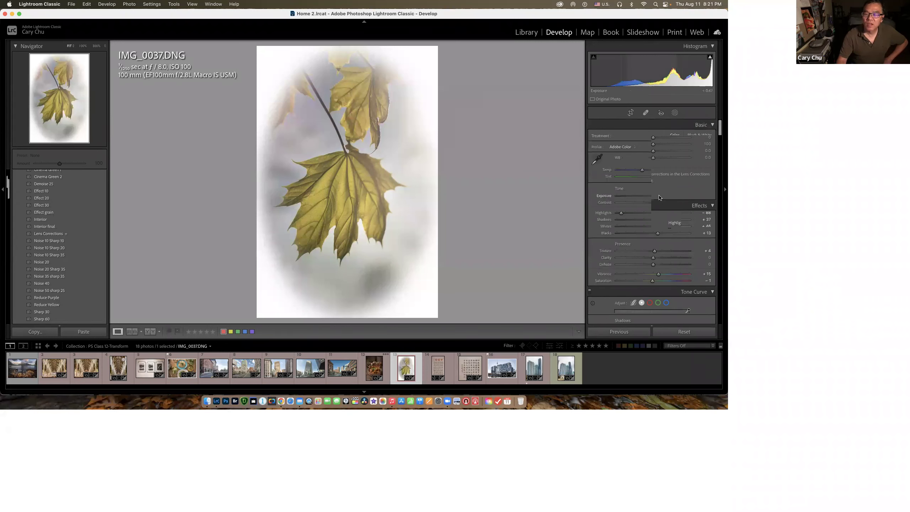
Blow out the leaf photo to near white by setting Exposure to +5.00 and Contrast to +100.
left_click_drag(657, 198, 729, 204)
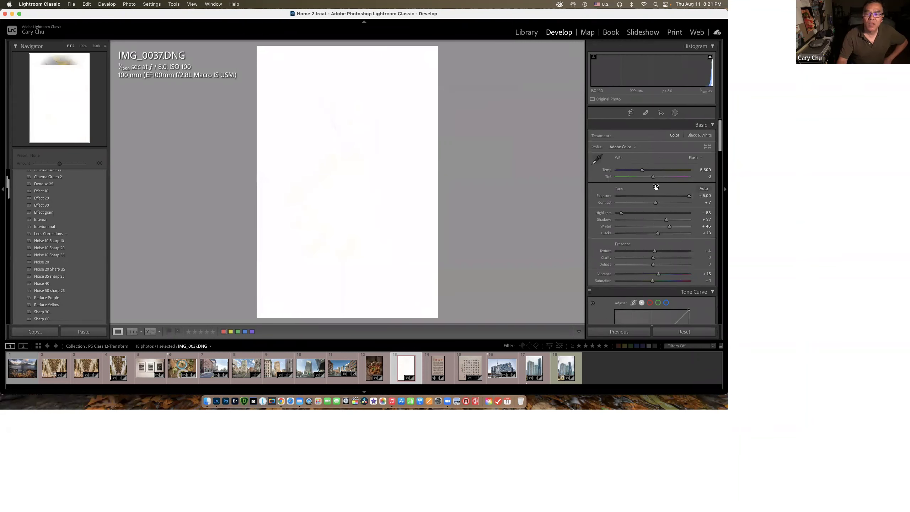
left_click_drag(654, 204, 728, 210)
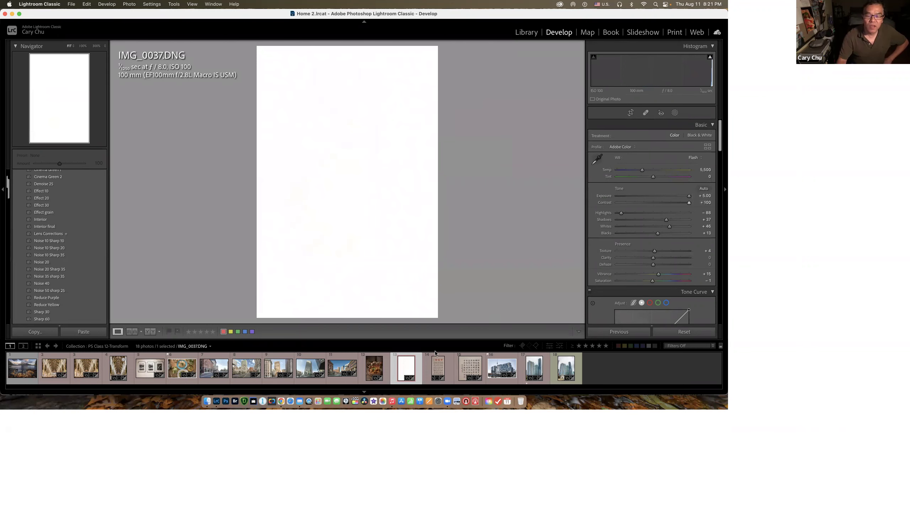
Start an export of the whitened photo, select the Delete watermark and open it in the Watermark Editor.
key("super+shift+e")
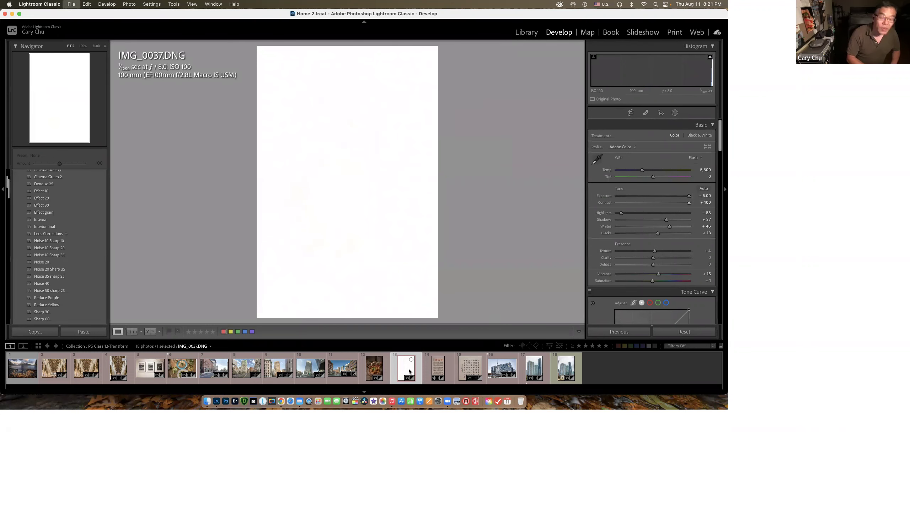
scroll(261, 246, "down", 4)
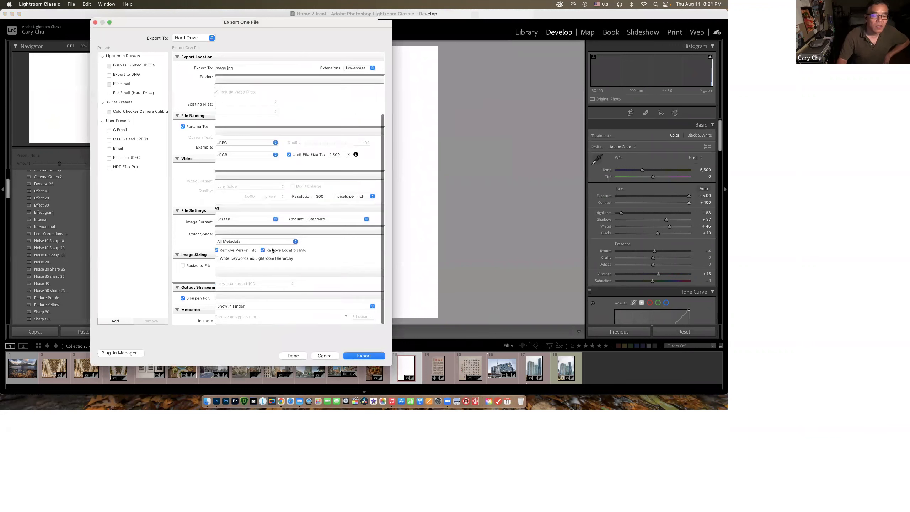
left_click(292, 285)
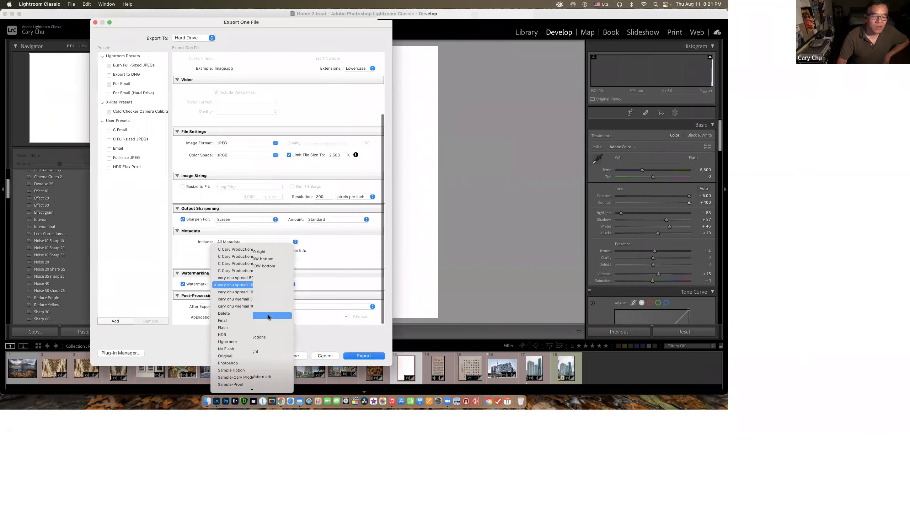
scroll(267, 314, "down", 3)
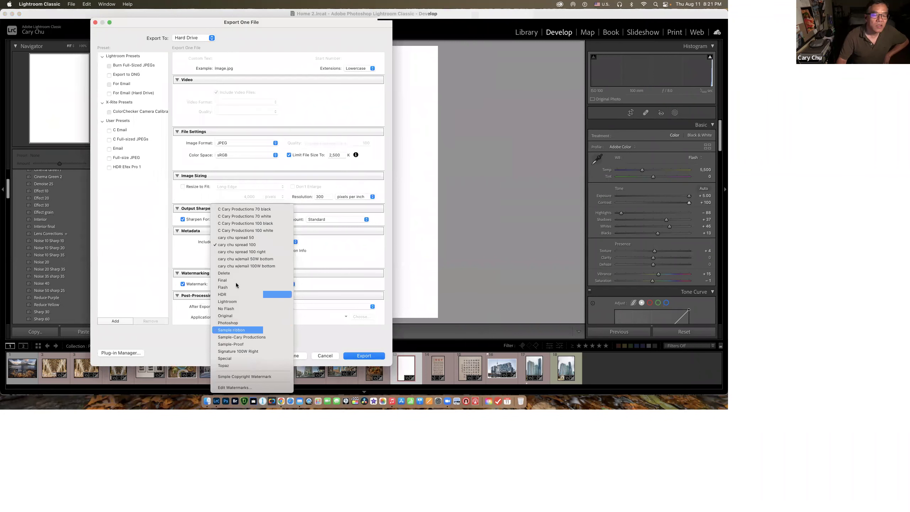
left_click(229, 273)
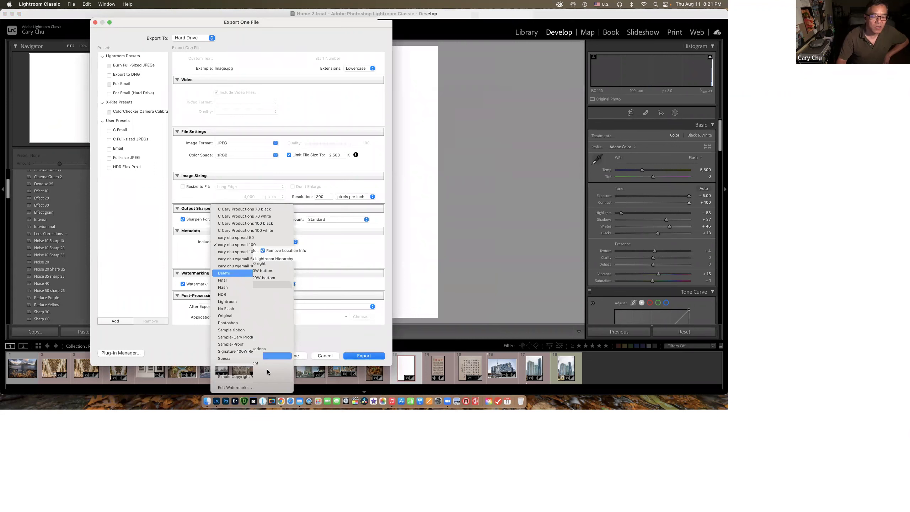
left_click(250, 387)
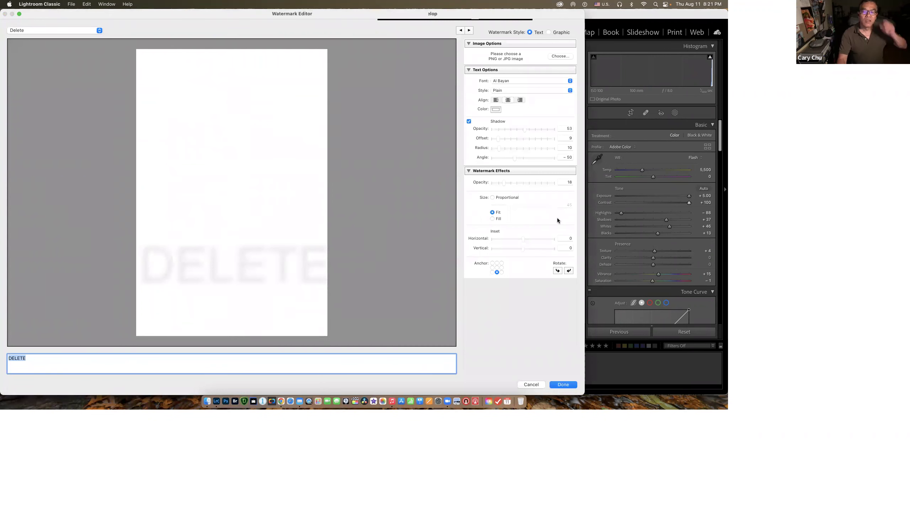
Colour the DELETE watermark text red, compare lower and full opacity ending at 100, and turn off its shadow.
left_click(496, 109)
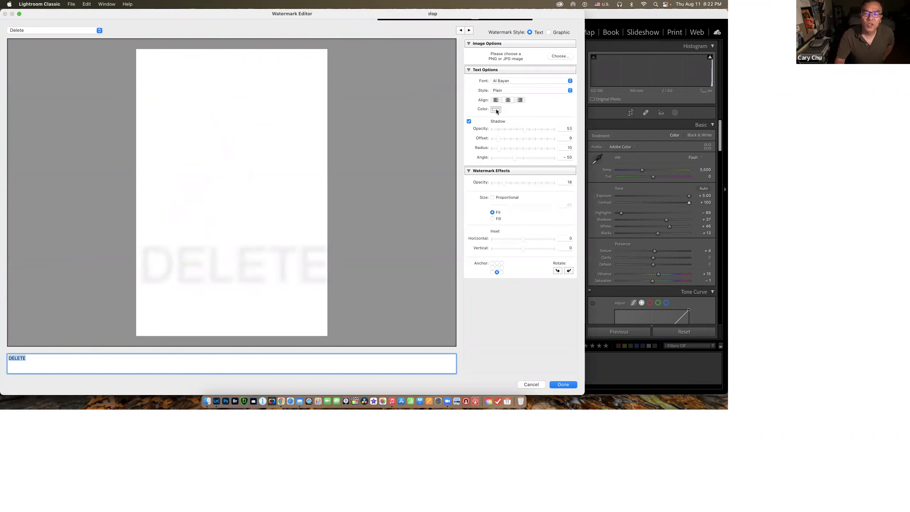
left_click(67, 326)
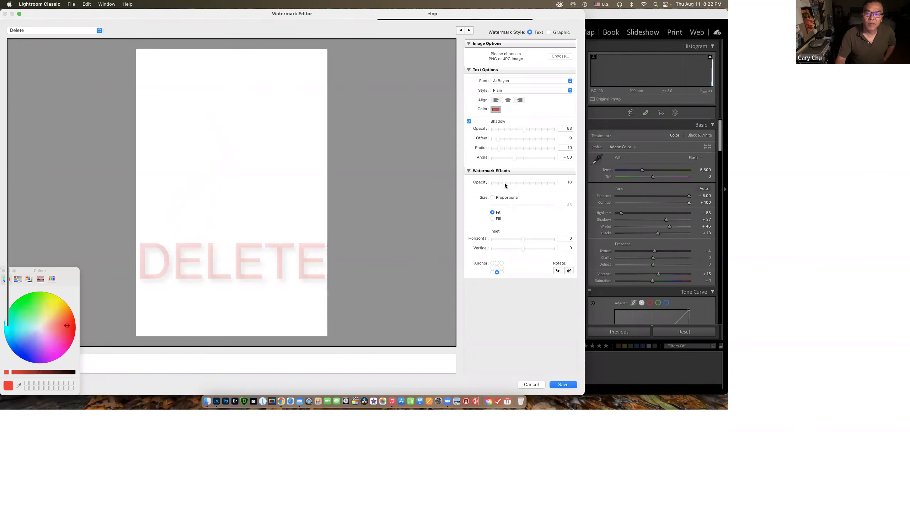
left_click_drag(503, 182, 563, 185)
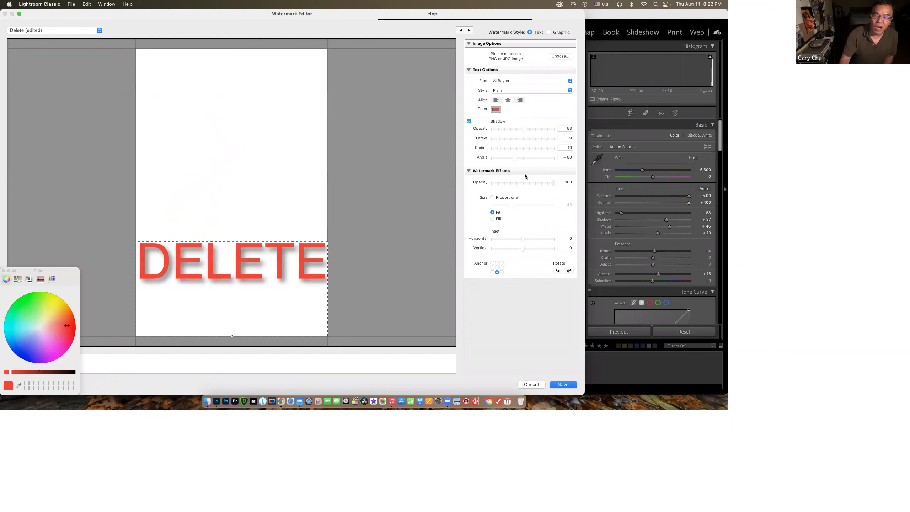
left_click_drag(551, 181, 523, 187)
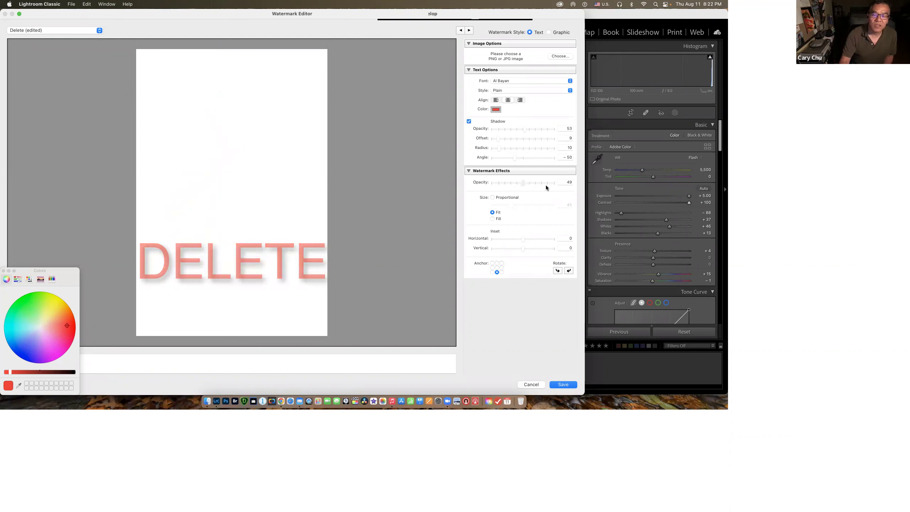
left_click_drag(546, 187, 579, 187)
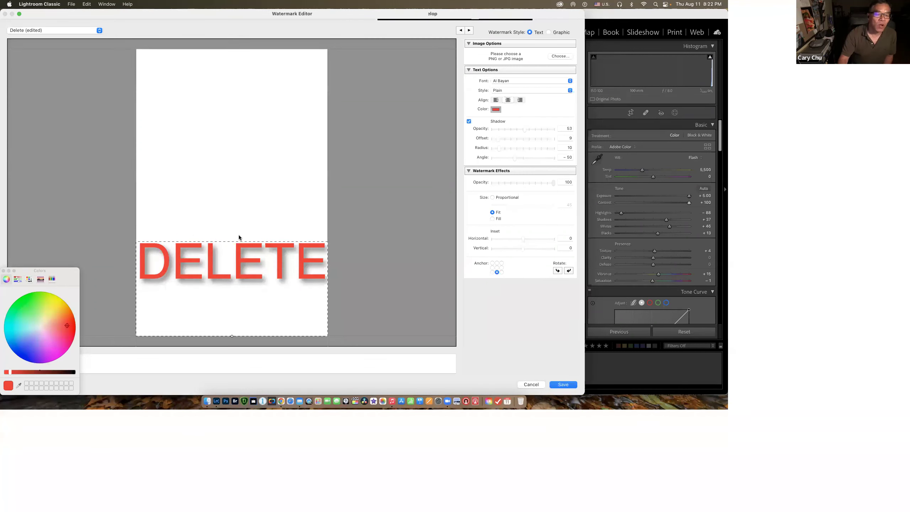
left_click(469, 121)
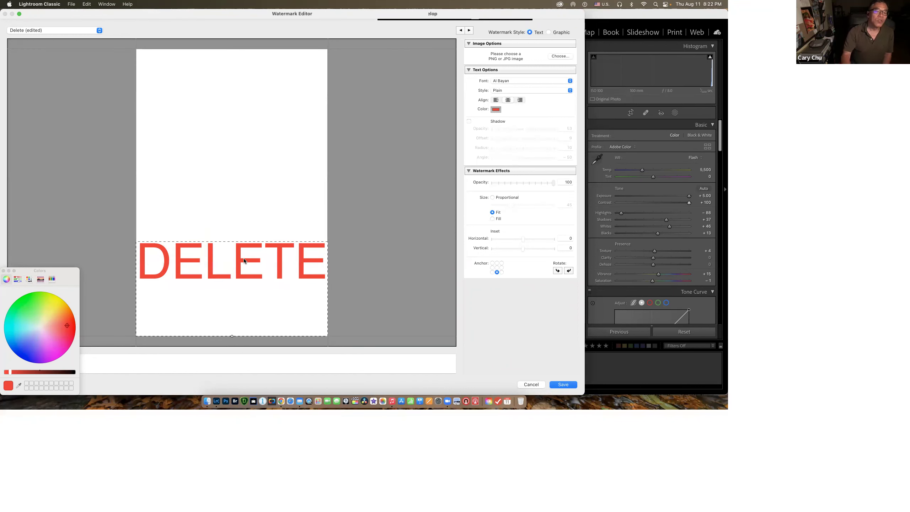
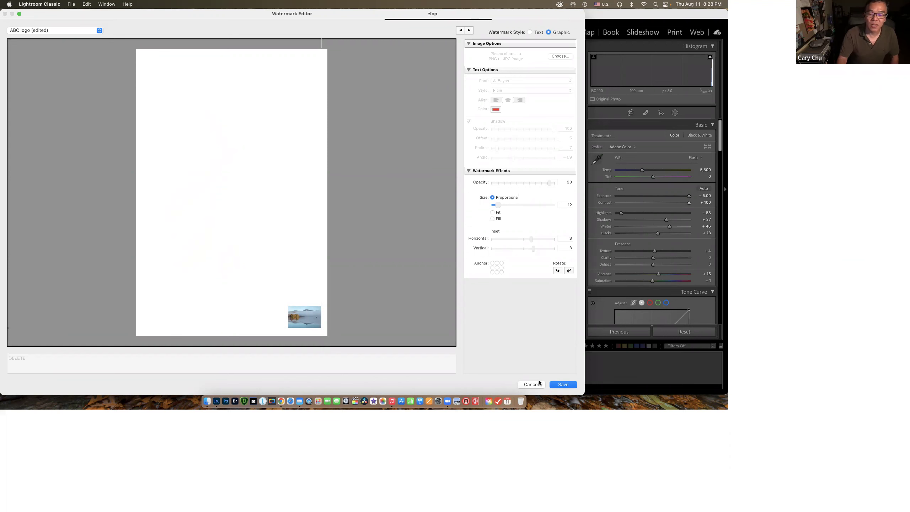
Discard the edits to the ABC logo watermark and cancel the export.
left_click(533, 385)
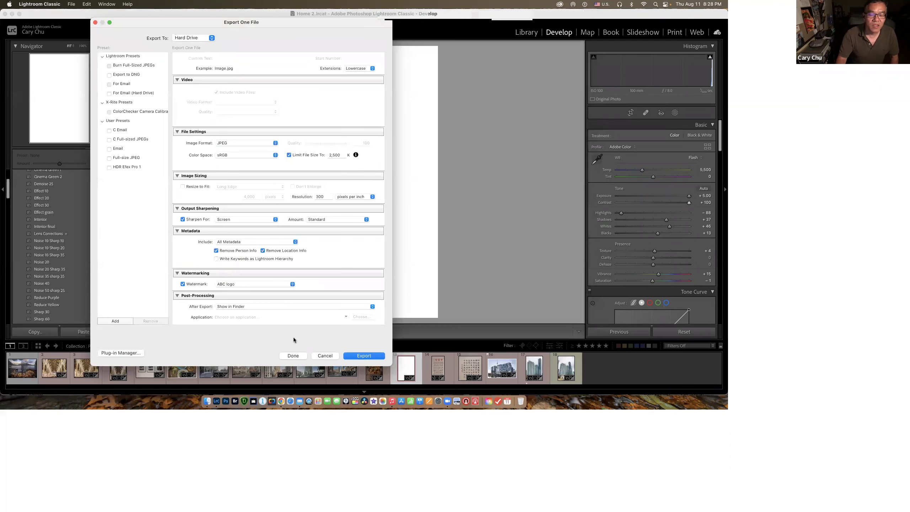
left_click(324, 355)
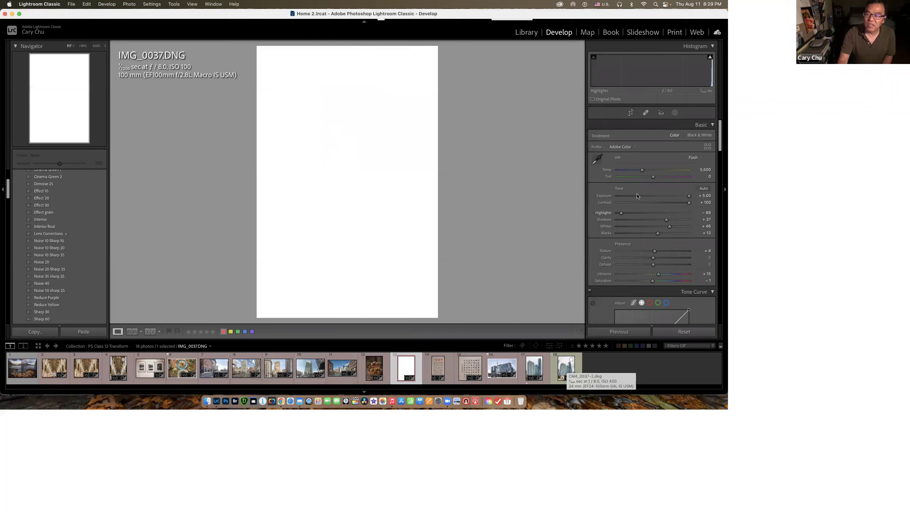
scroll(641, 195, "down", 5)
scroll(653, 194, "down", 1)
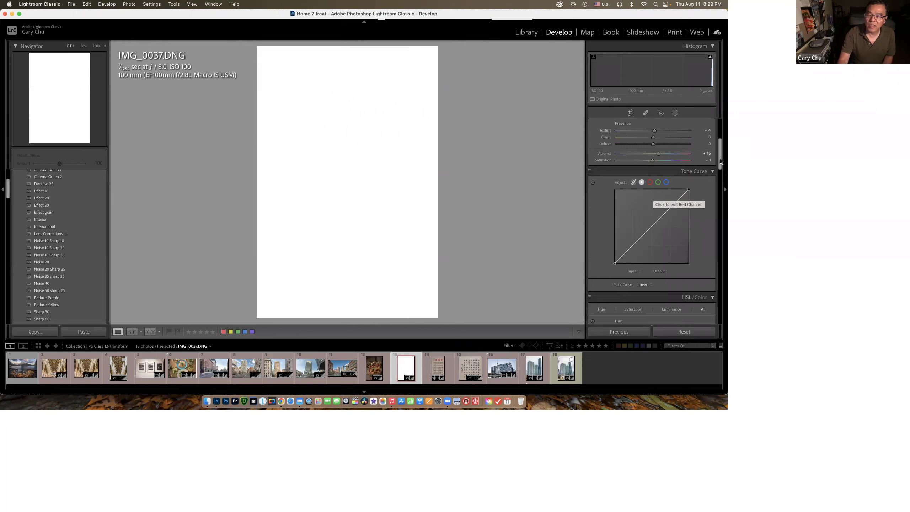
scroll(720, 161, "down", 2)
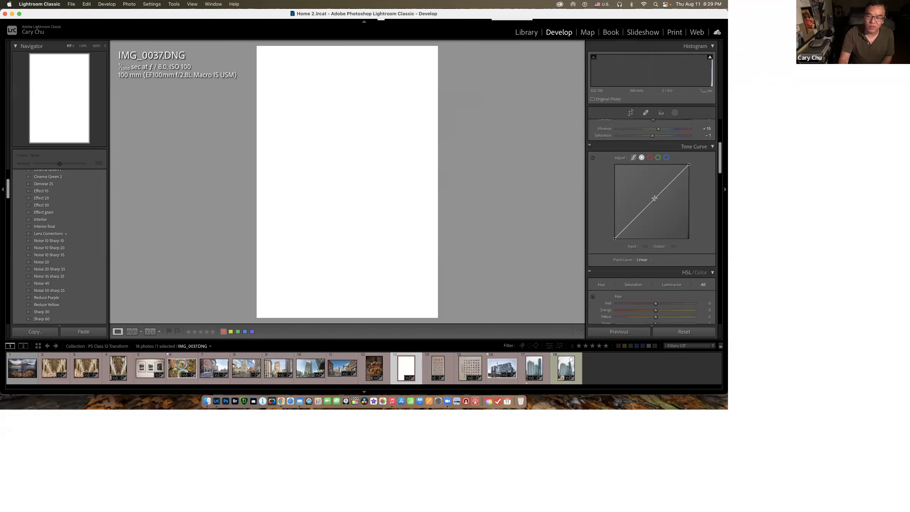
scroll(655, 201, "up", 1)
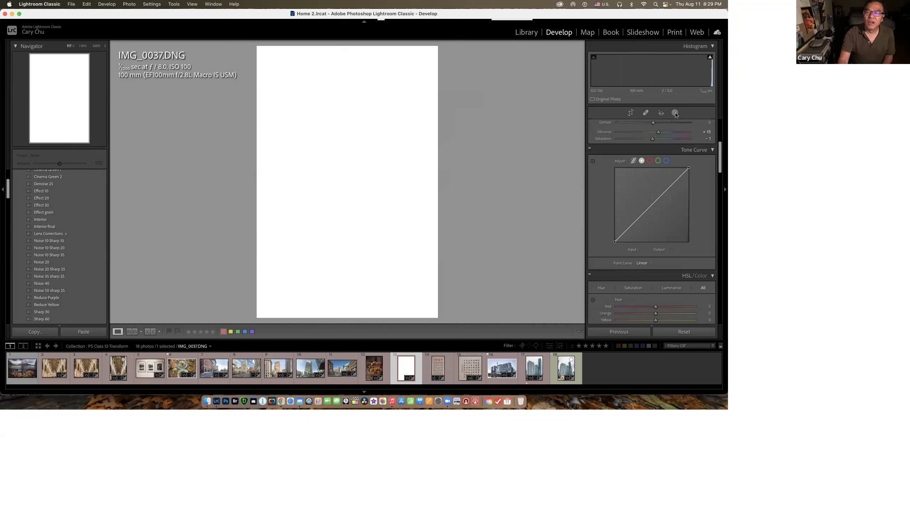
Bring up the leaf photo's existing masks and look through the available mask effect presets, keeping Custom.
left_click(675, 113)
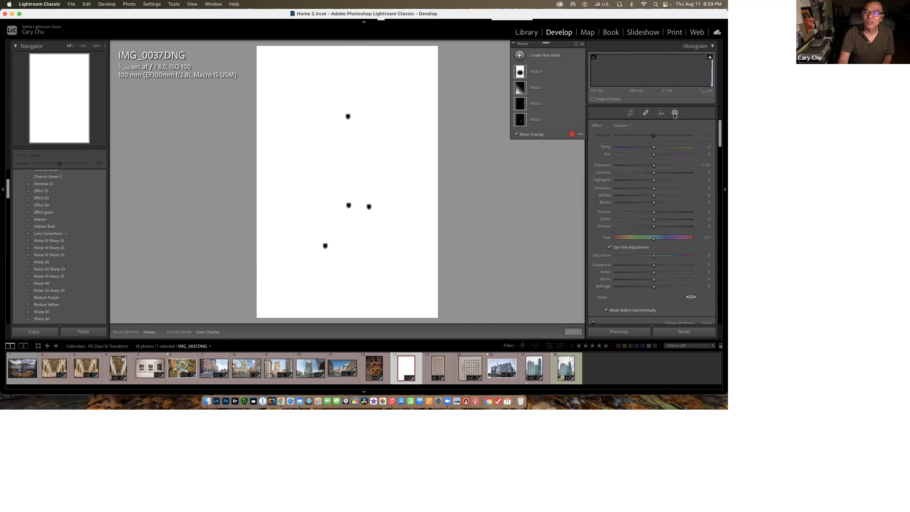
left_click(675, 114)
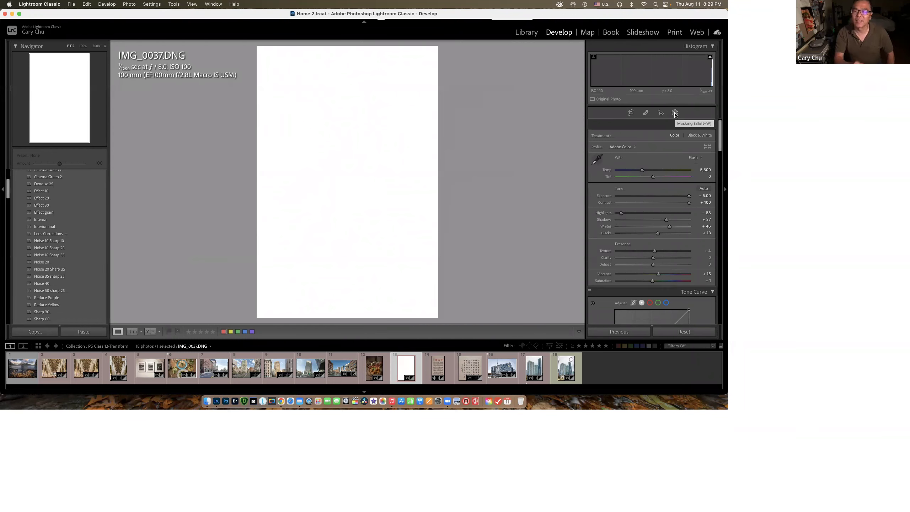
left_click(674, 113)
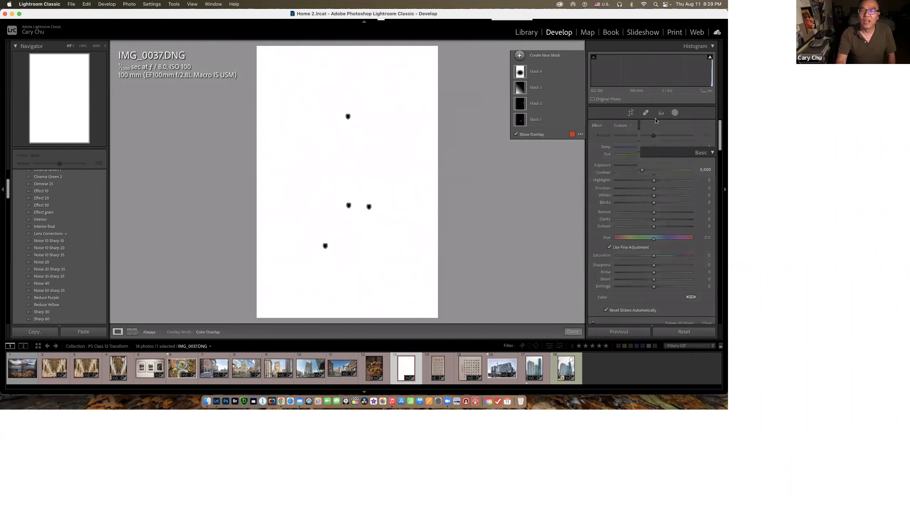
left_click(629, 126)
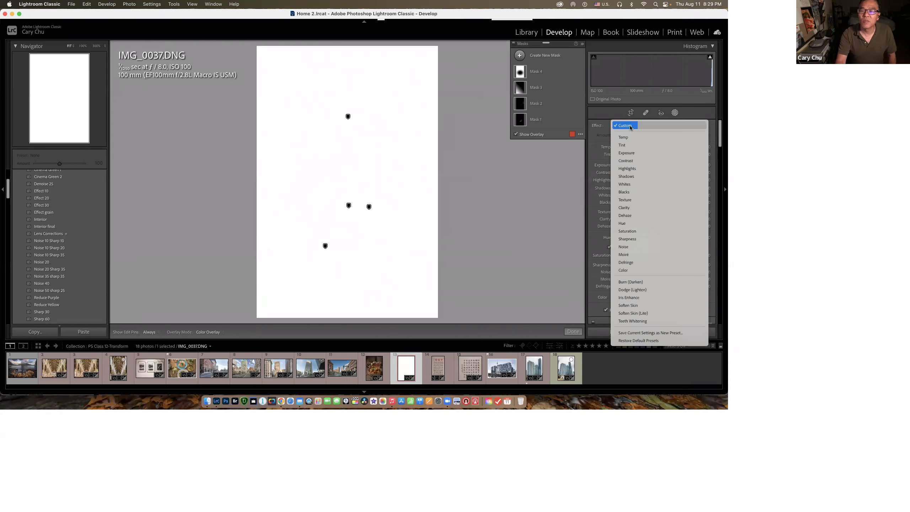
left_click(608, 127)
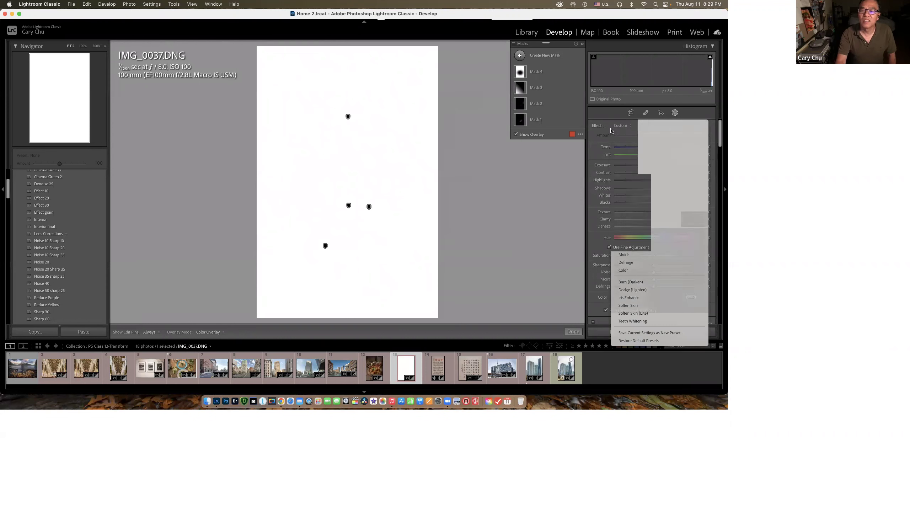
left_click(524, 57)
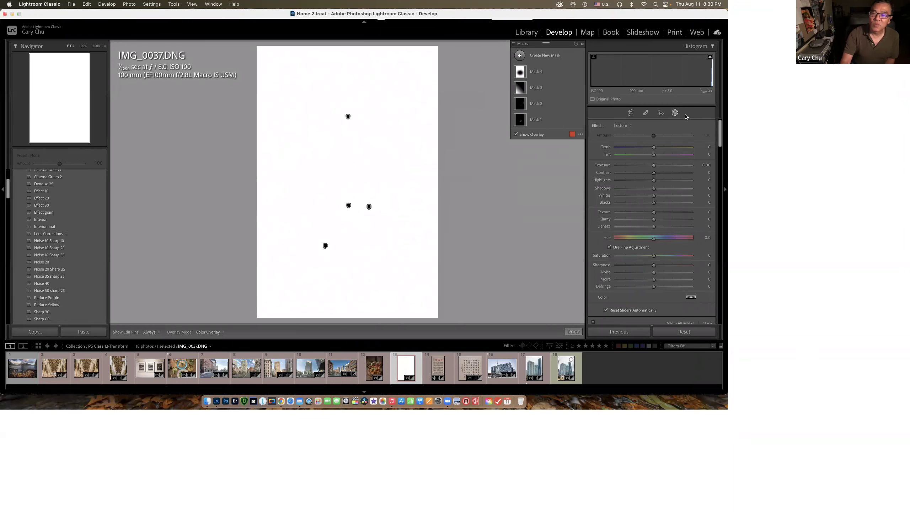
Delete all masks from the leaf photo.
scroll(725, 144, "down", 5)
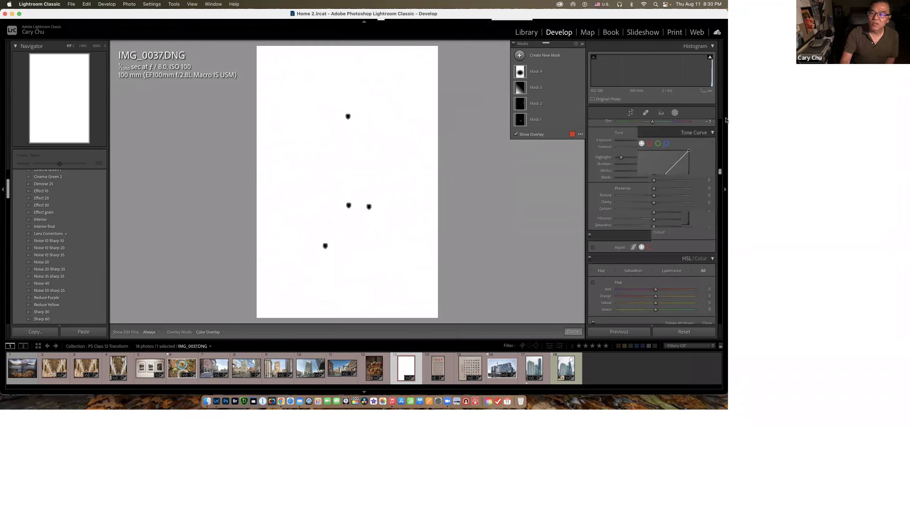
scroll(725, 120, "up", 5)
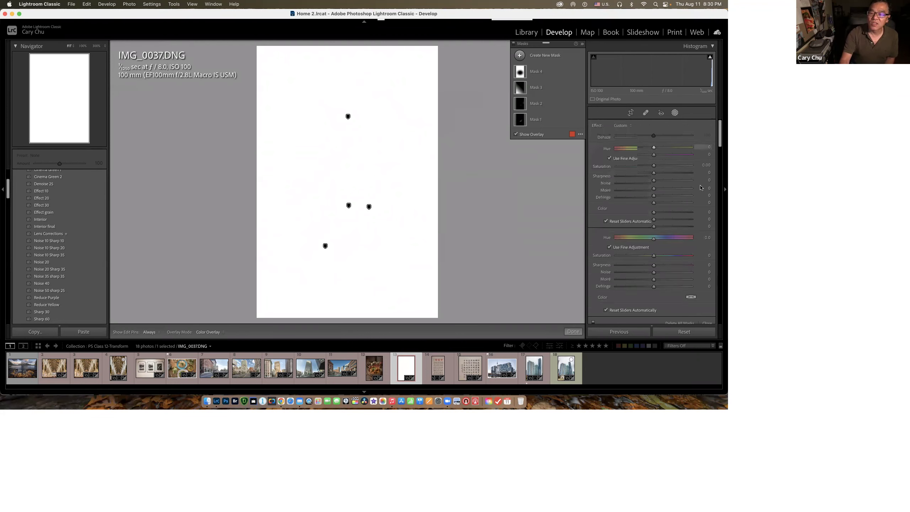
scroll(720, 136, "down", 3)
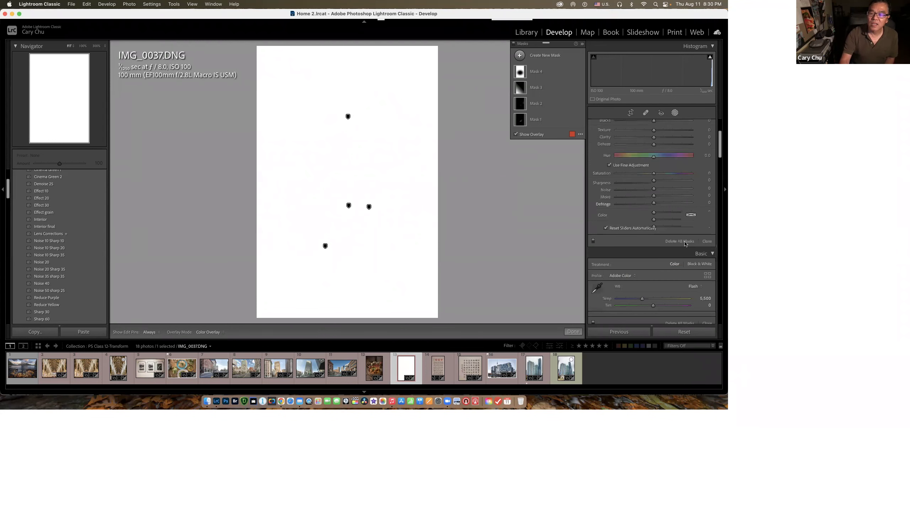
left_click(685, 243)
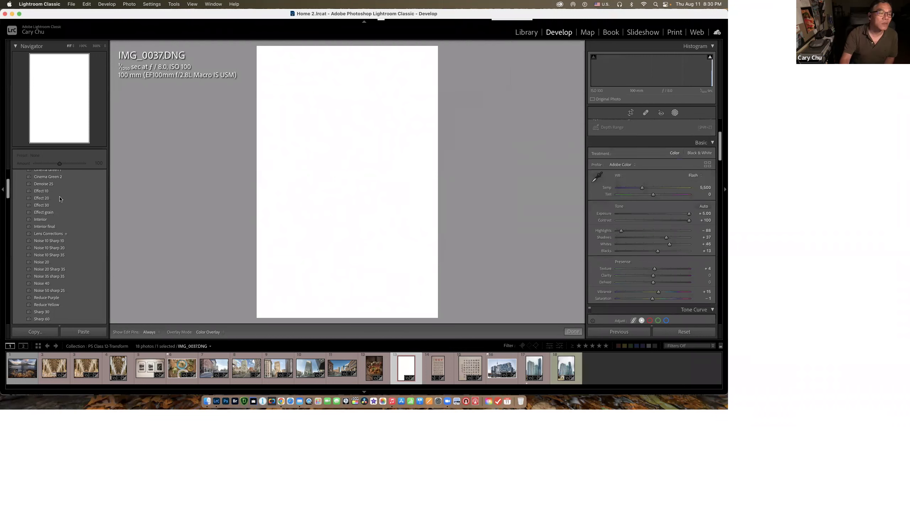
scroll(73, 200, "up", 2)
scroll(73, 199, "up", 2)
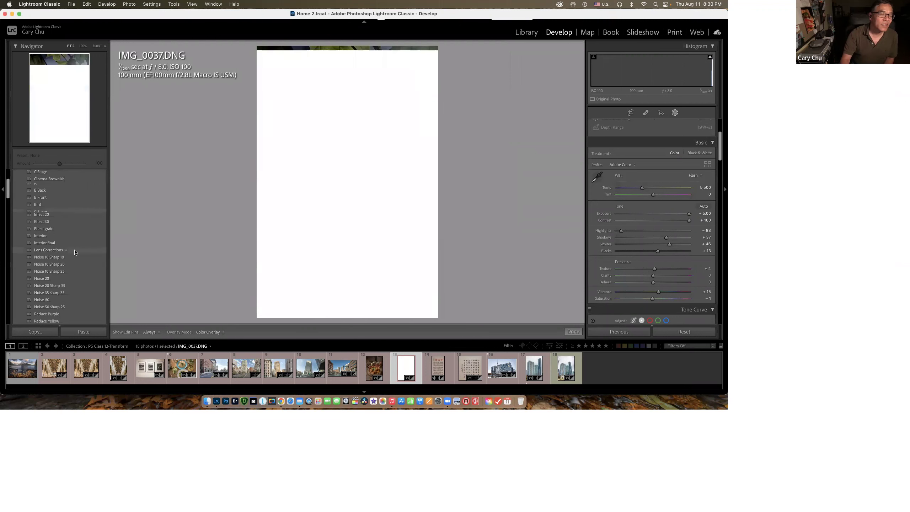
scroll(73, 253, "down", 3)
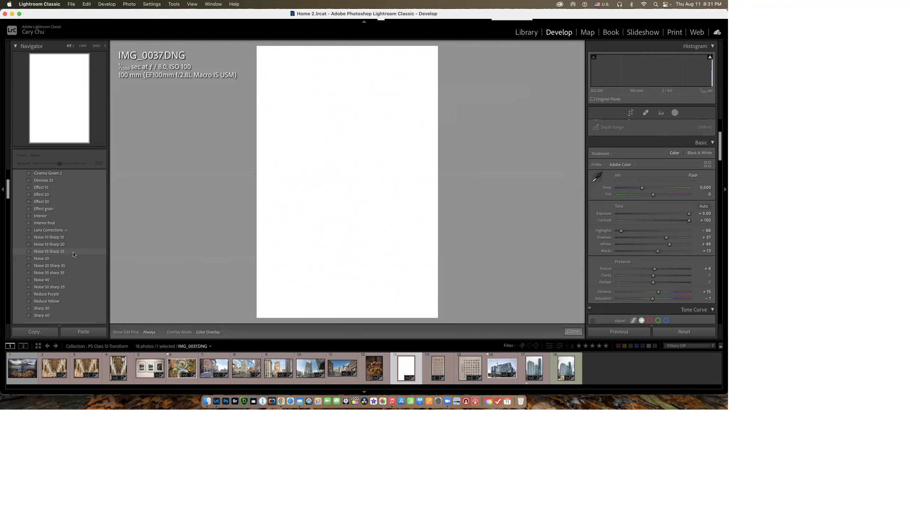
Raise the leaf photo's post-crop vignetting amount to about +20 with the Highlight Priority style.
left_click_drag(720, 143, 711, 283)
scroll(712, 283, "down", 5)
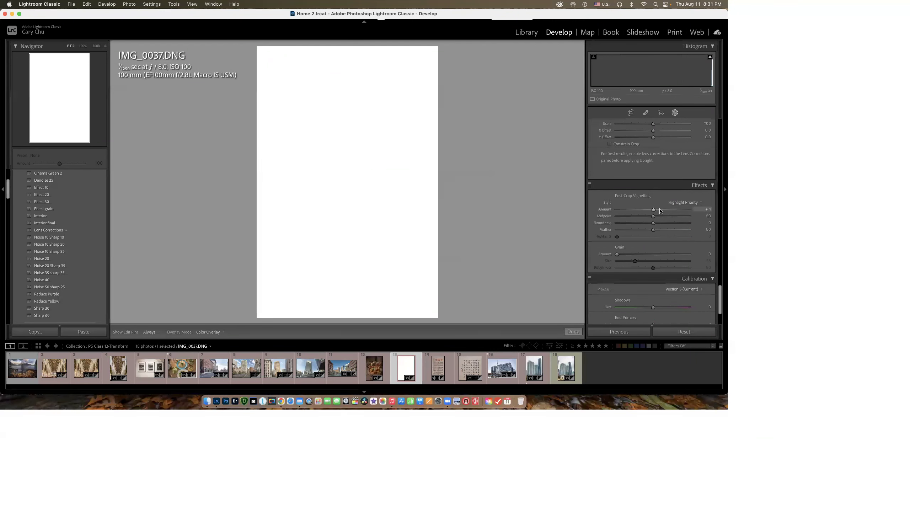
left_click_drag(653, 211, 660, 210)
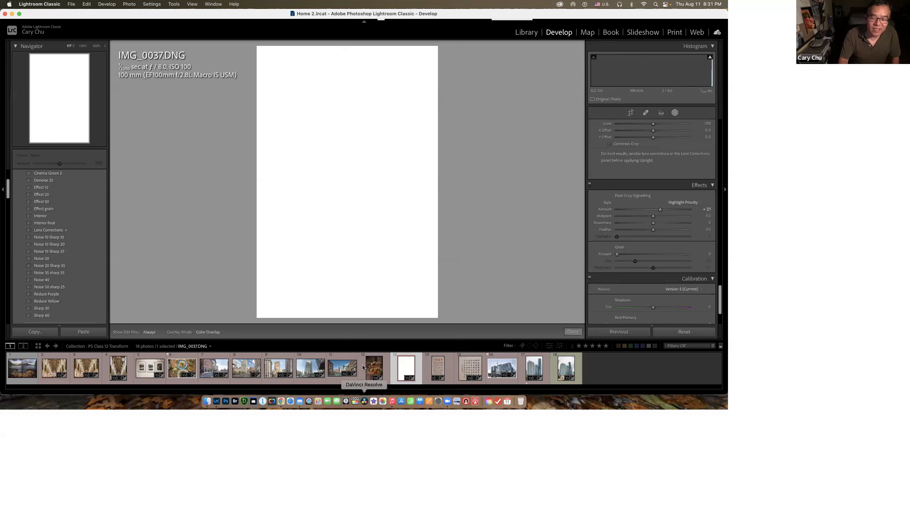
Switch to the food photo IMG_0213.DNG and bring up its Transform settings.
key("Left")
scroll(644, 208, "up", 3)
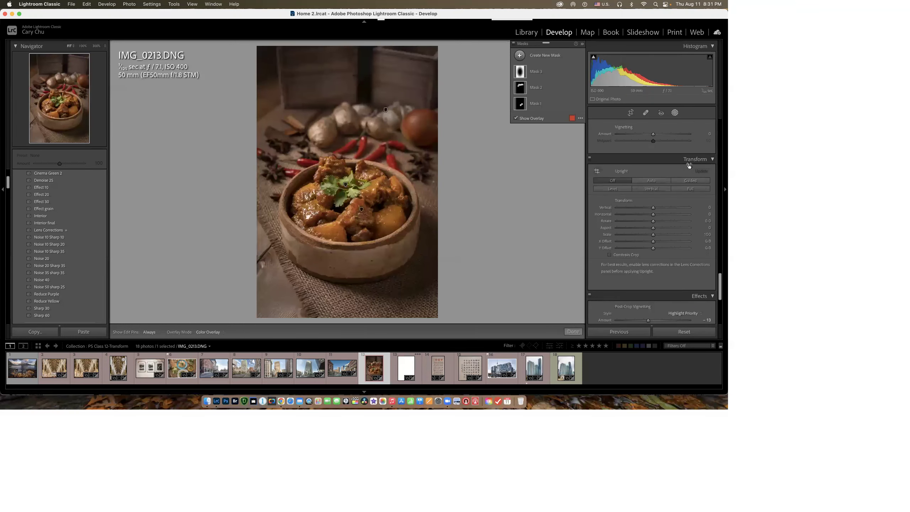
Look through the food photo's adjustments, from the mask effect settings to Lens Corrections, Transform, Effects and Calibration.
scroll(702, 219, "down", 3)
scroll(703, 219, "down", 1)
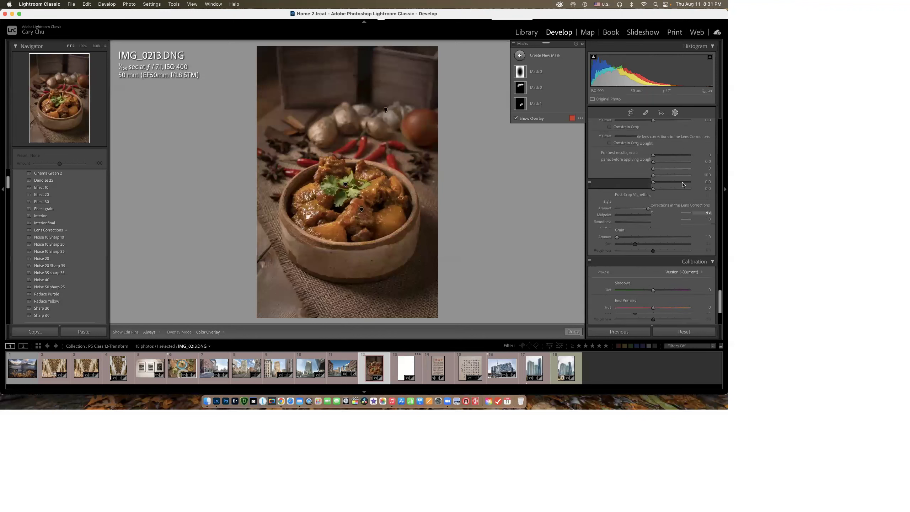
scroll(676, 155, "up", 4)
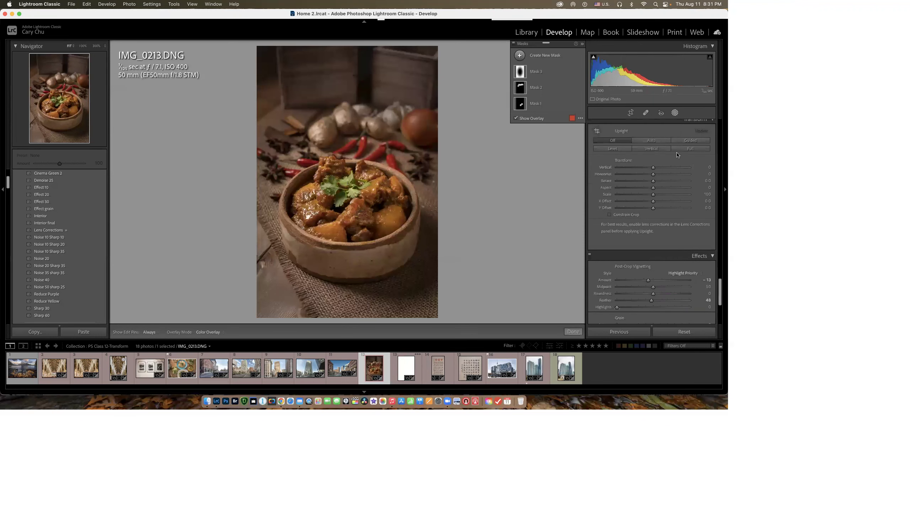
scroll(677, 153, "up", 4)
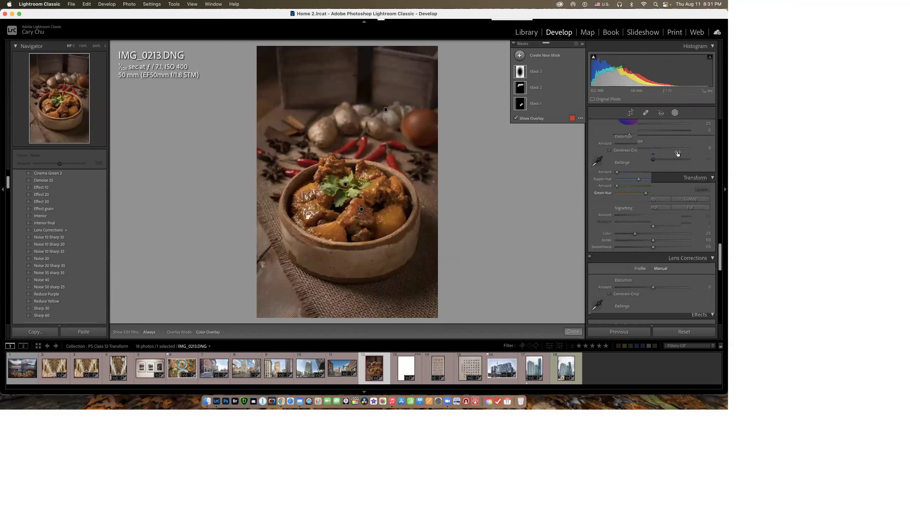
left_click_drag(720, 248, 721, 204)
scroll(712, 203, "up", 5)
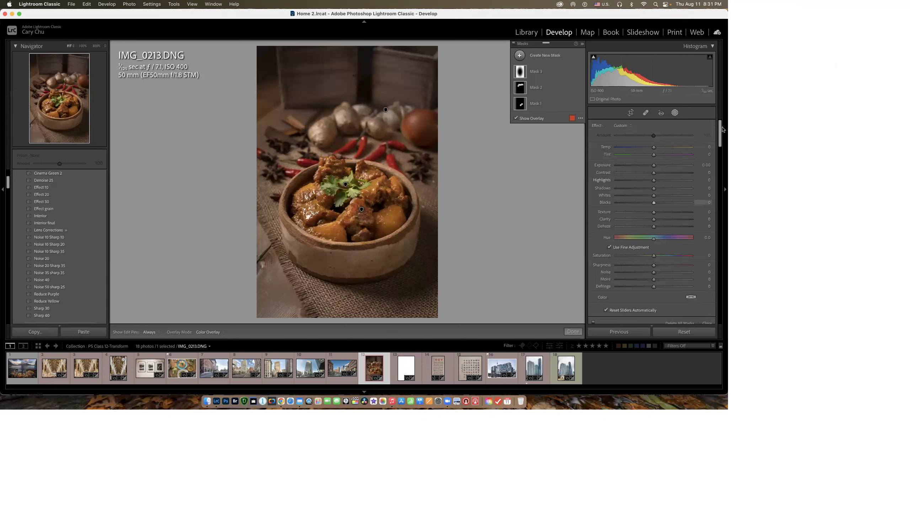
left_click_drag(720, 130, 718, 291)
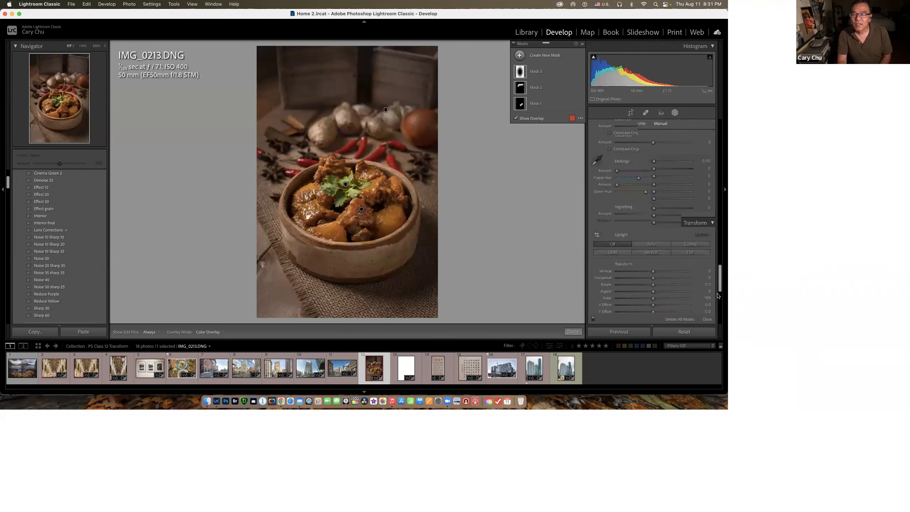
scroll(616, 230, "down", 5)
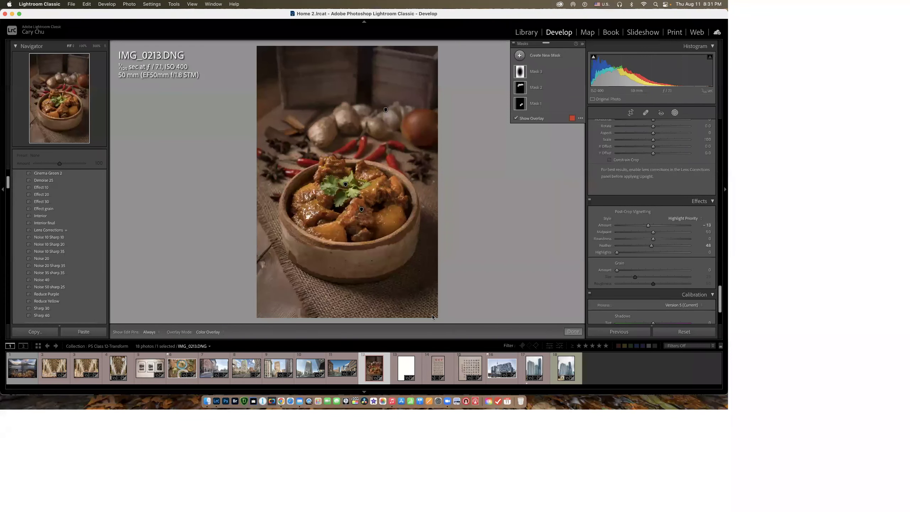
Switch to the leaf photo IMG_0037.DNG and apply Auto tone in its Basic settings.
left_click(408, 367)
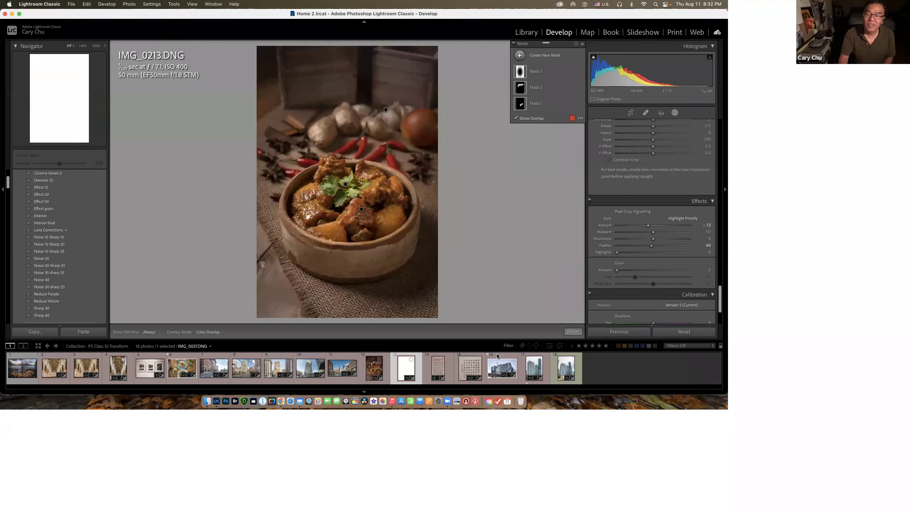
scroll(689, 143, "down", 5)
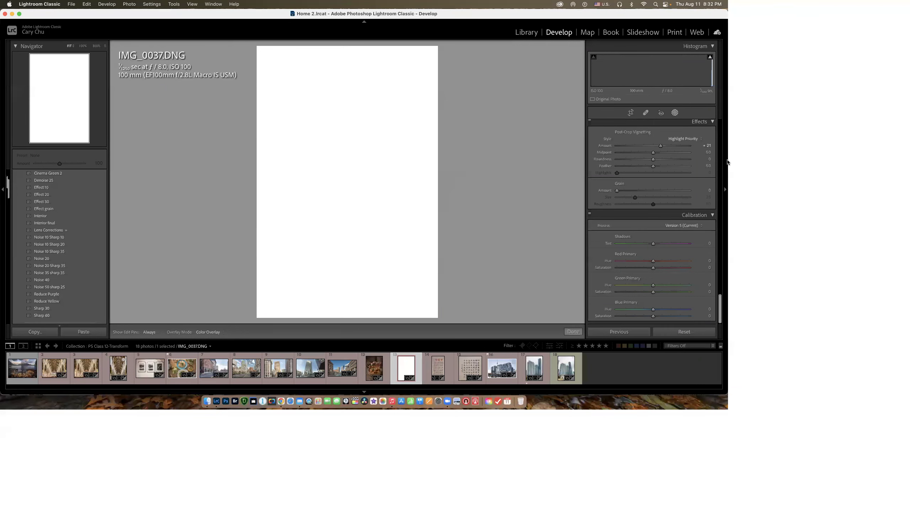
left_click_drag(720, 301, 729, 113)
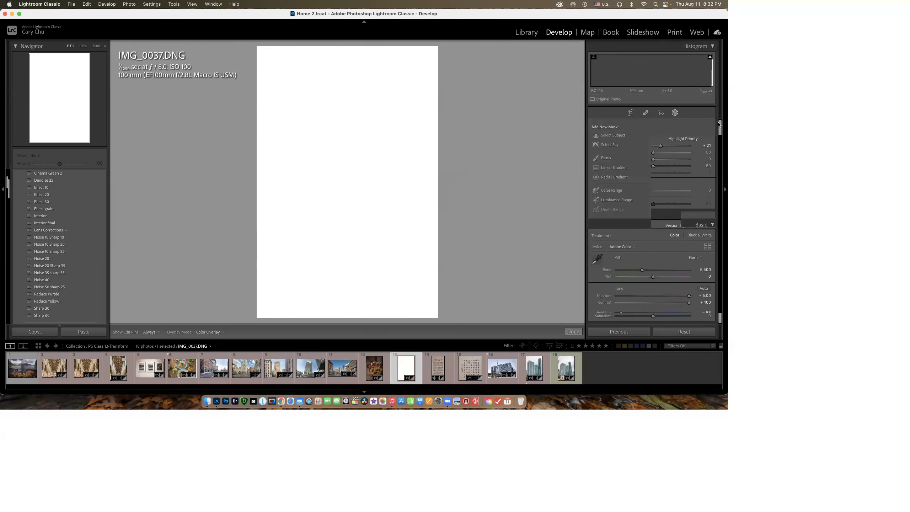
left_click_drag(721, 123, 721, 143)
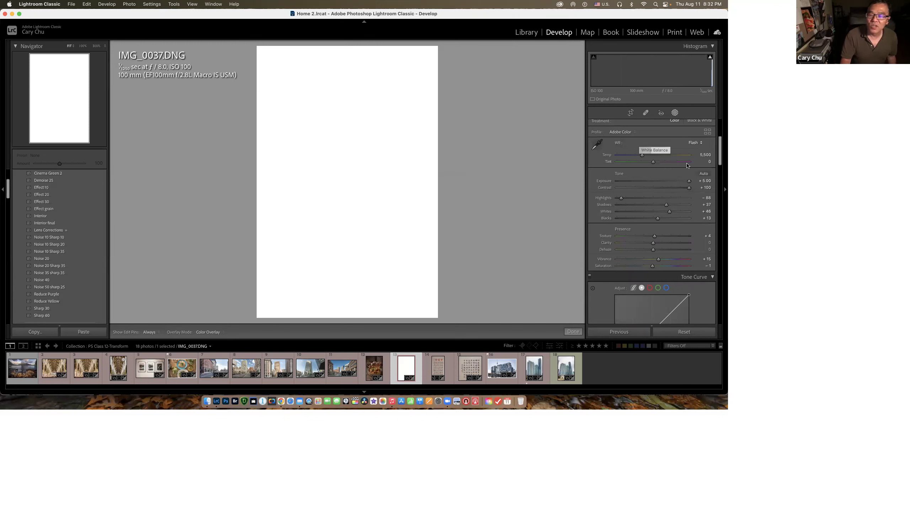
left_click(701, 174)
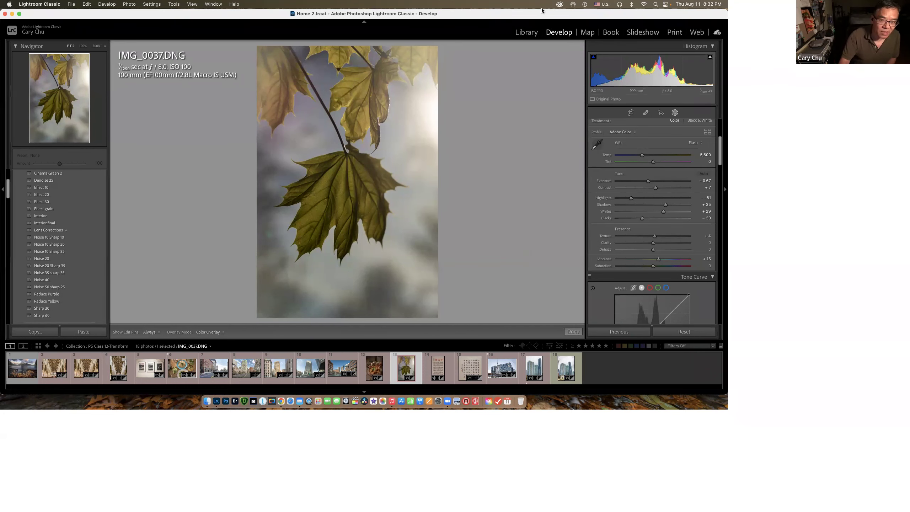
Switch to the Library module, and in Finder browse the Photography Export folder's subfolders for exported images.
left_click(532, 36)
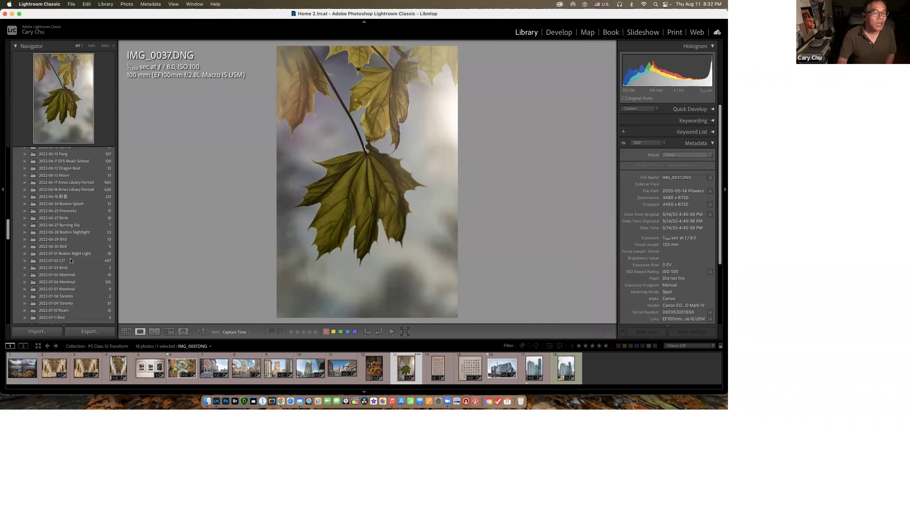
scroll(69, 255, "down", 10)
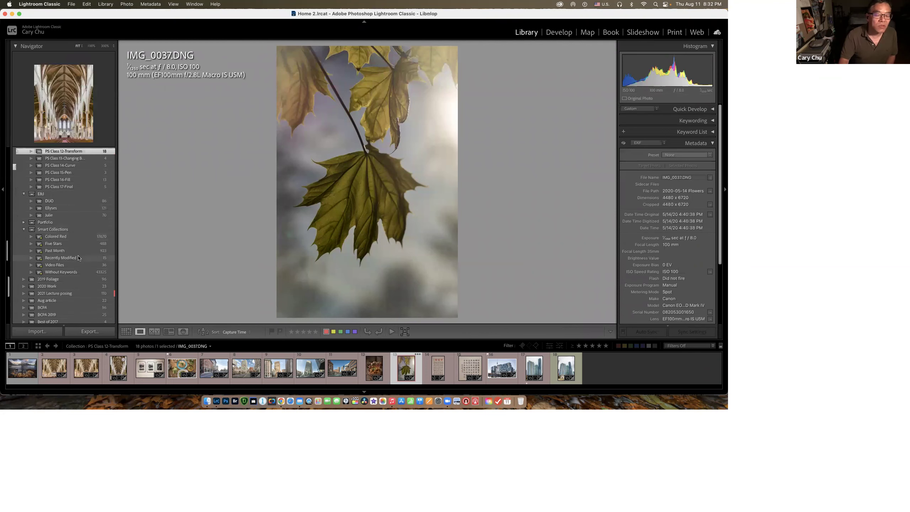
left_click(208, 400)
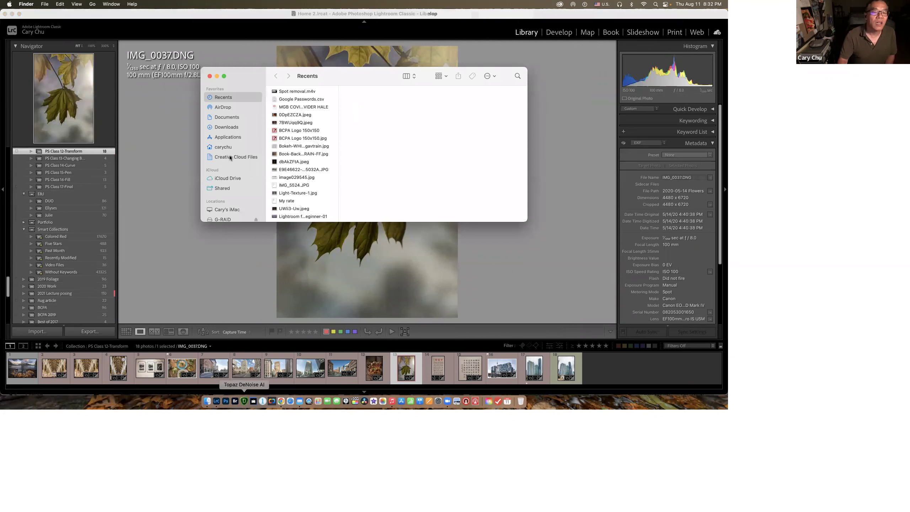
left_click(227, 147)
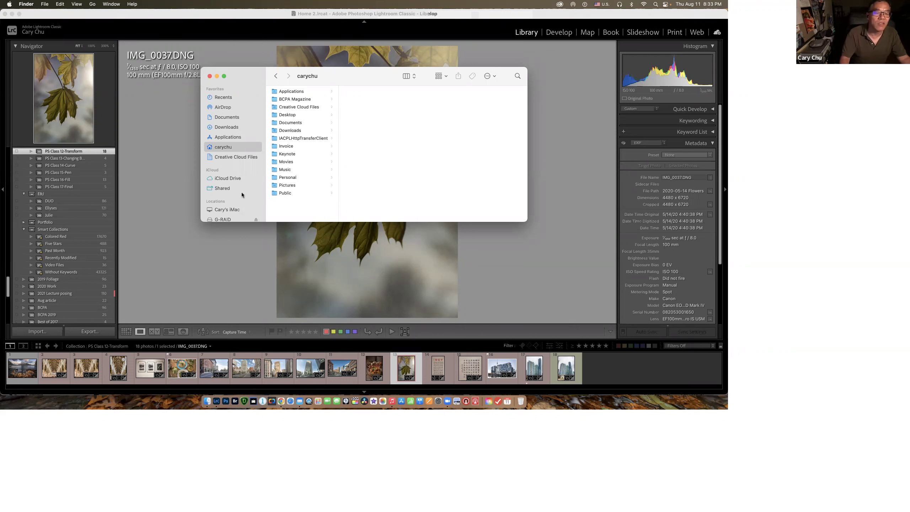
scroll(255, 191, "down", 2)
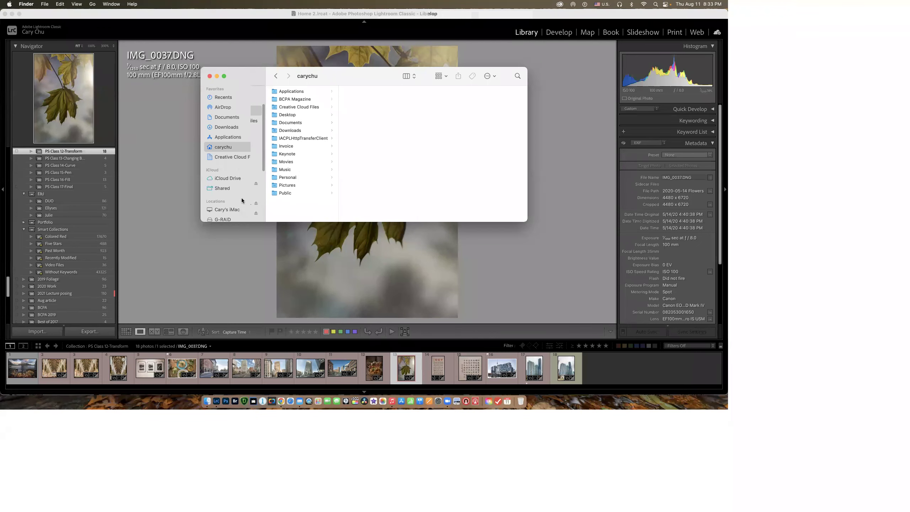
scroll(301, 150, "down", 3)
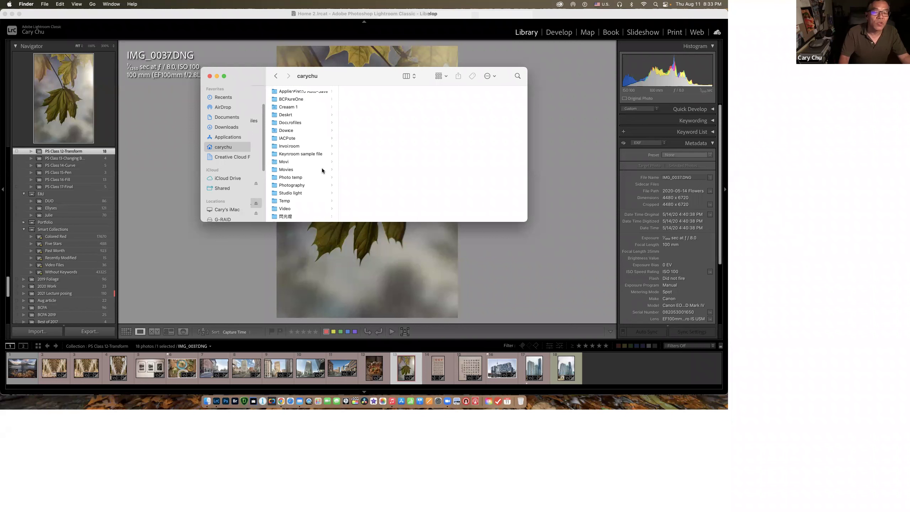
left_click(292, 185)
left_click(359, 100)
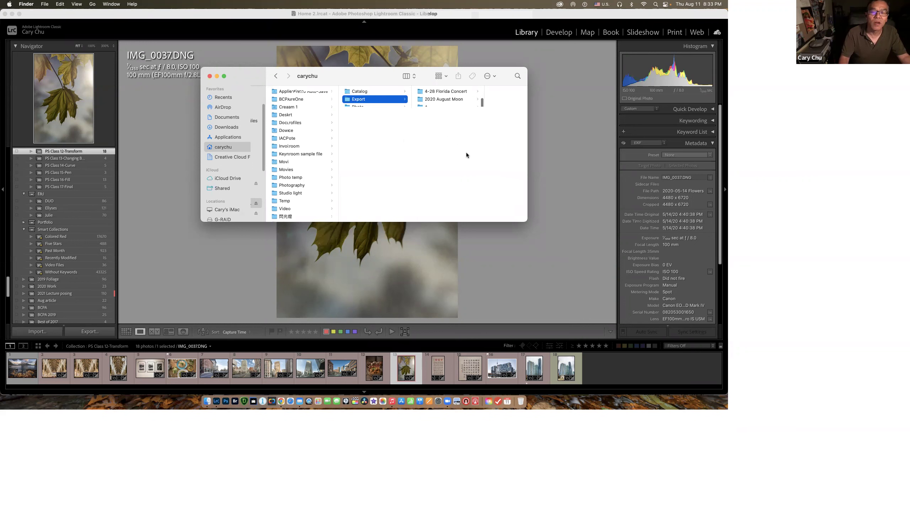
left_click(433, 164)
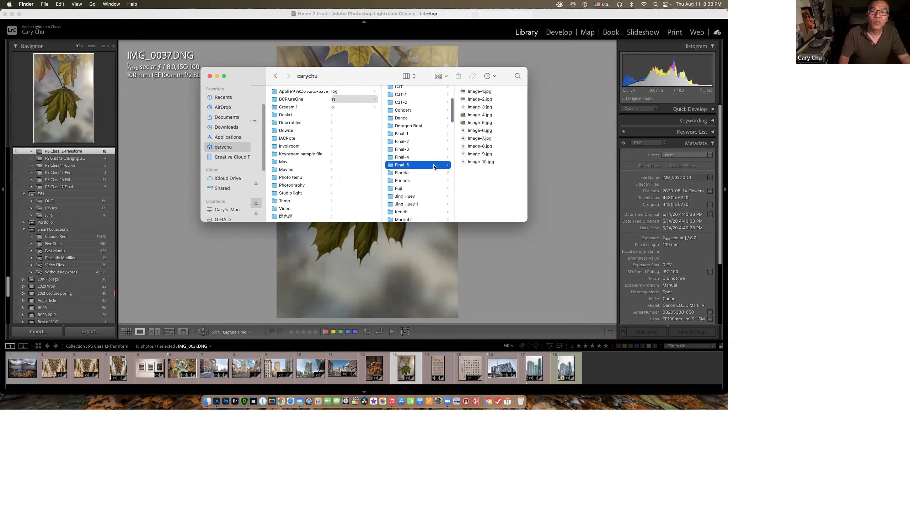
left_click(476, 131)
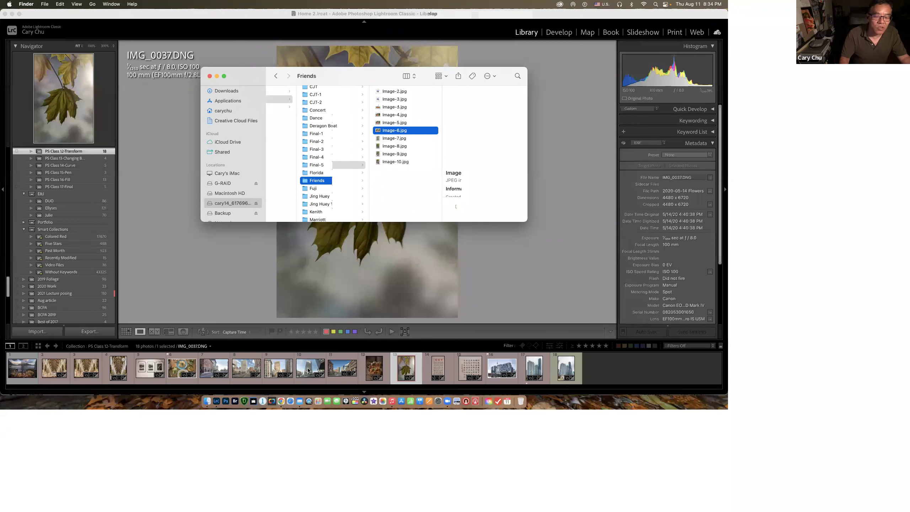
Export the city photo IMG_0231.DNG as a JPEG with the photographer's "spread 100" name watermark, and view the exported file in Preview.
left_click(280, 370)
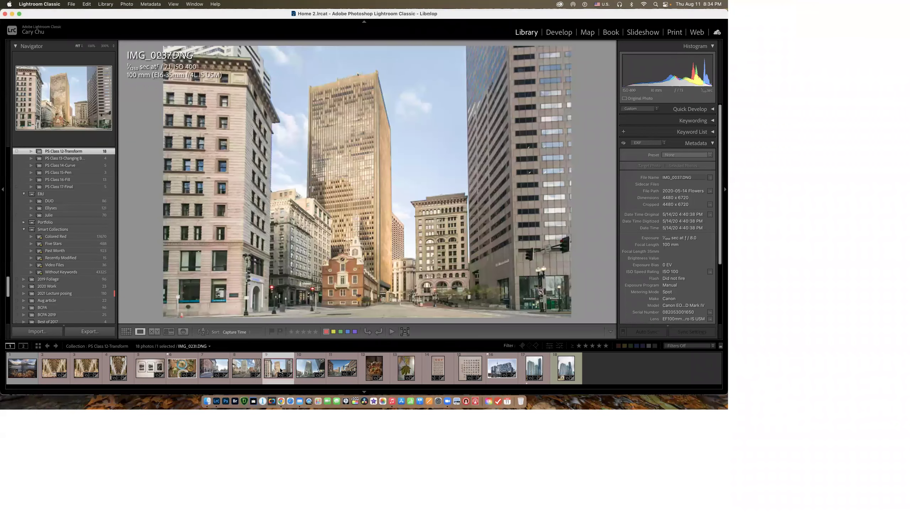
key("super+shift+e")
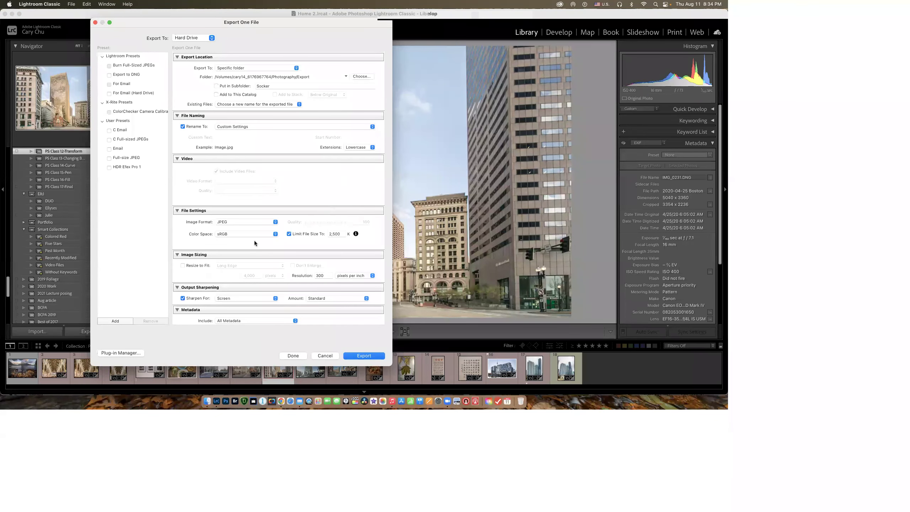
scroll(287, 269, "down", 5)
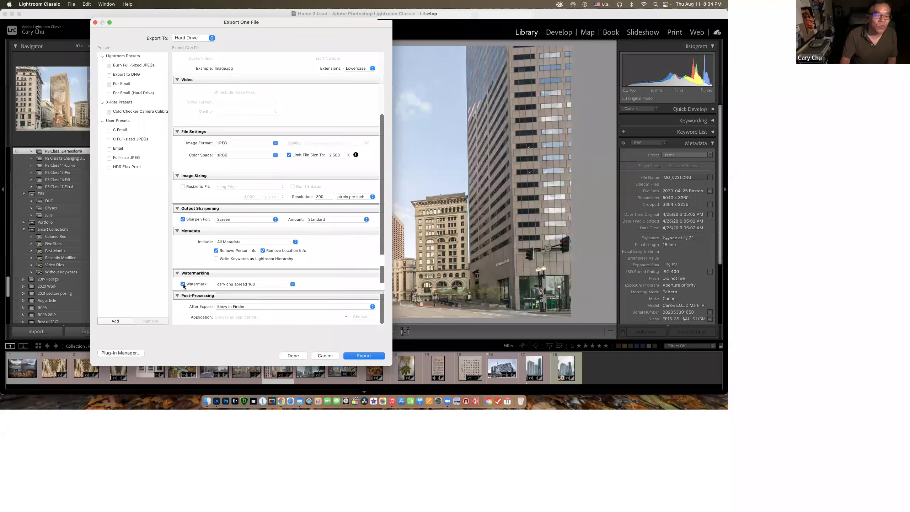
left_click(293, 283)
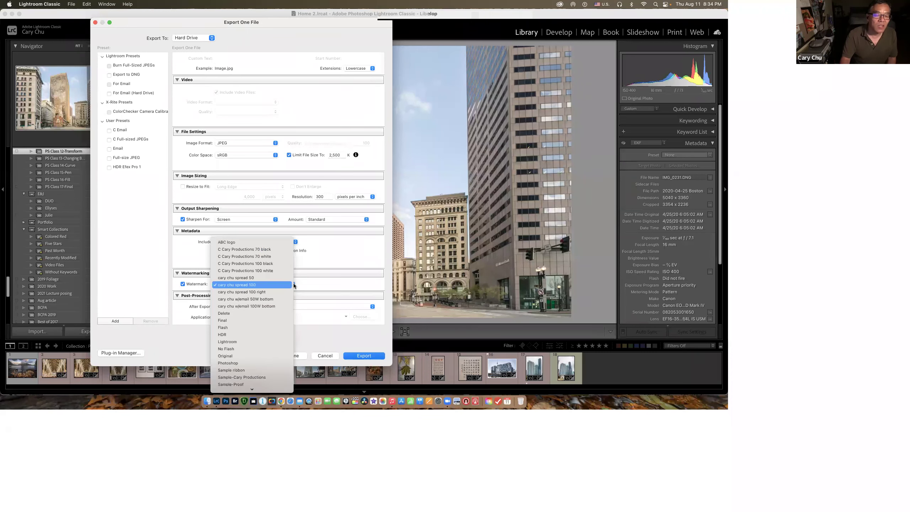
left_click(271, 286)
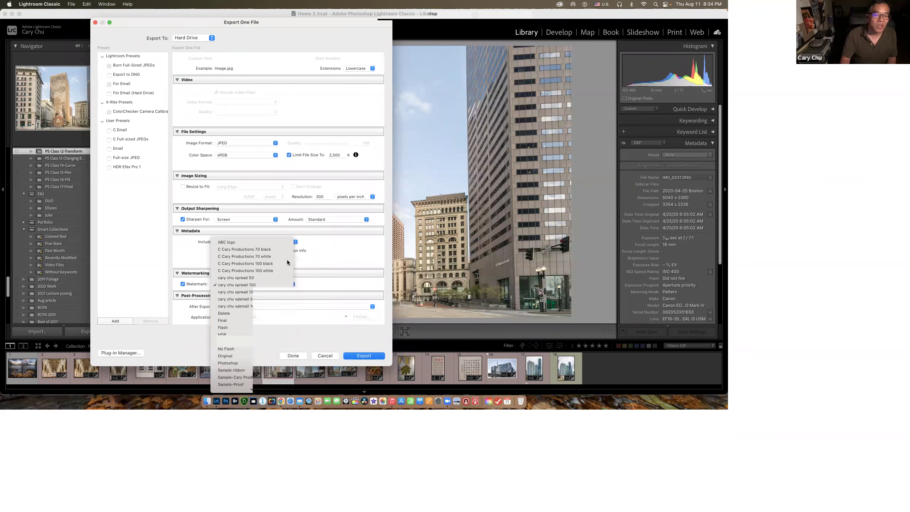
left_click(365, 356)
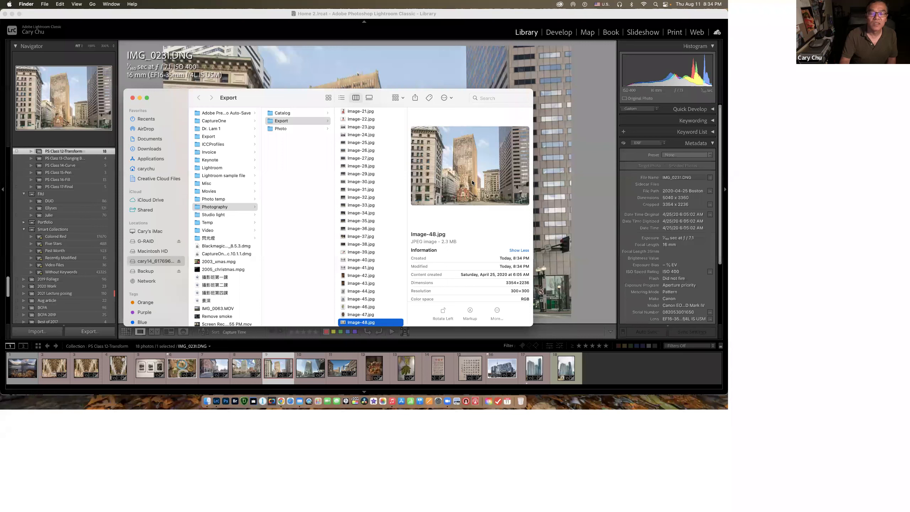
double_click(371, 323)
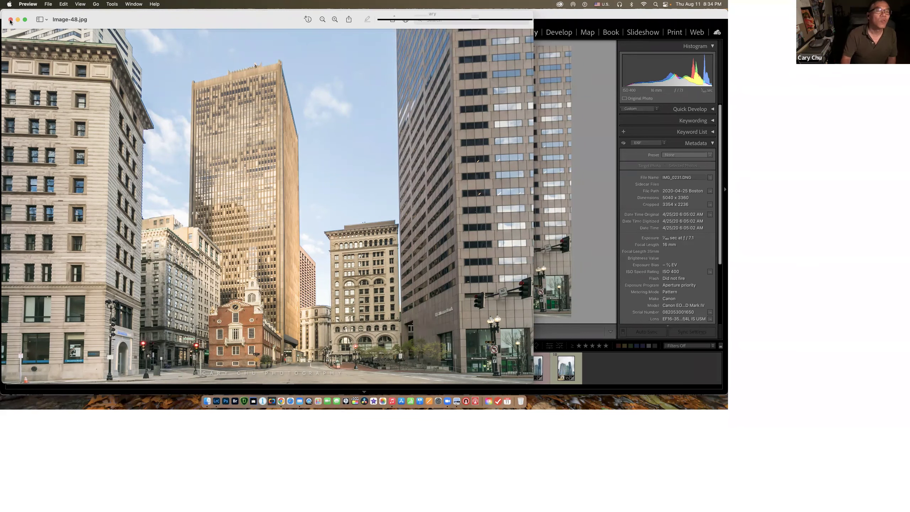
key("super+w")
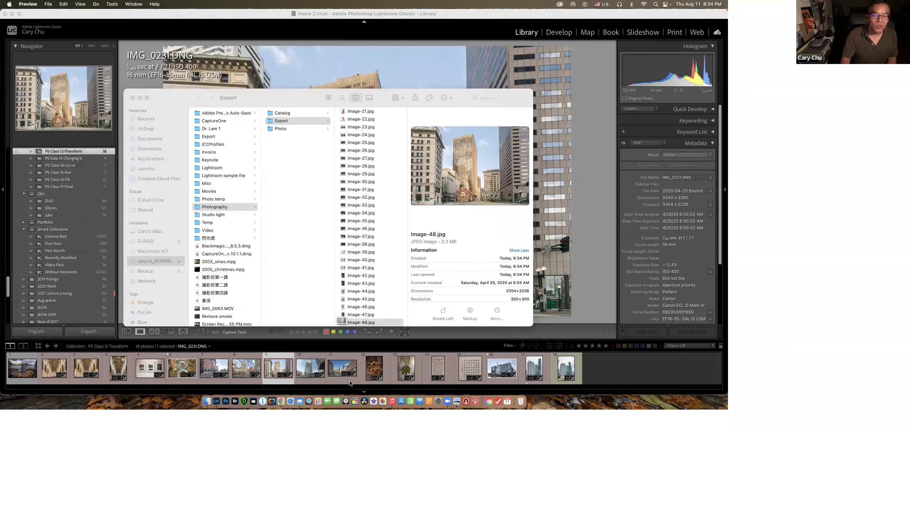
Select the photos from IMG_1583.CR2 through the last one, review their batch export watermark settings, and cancel without exporting.
left_click(212, 371)
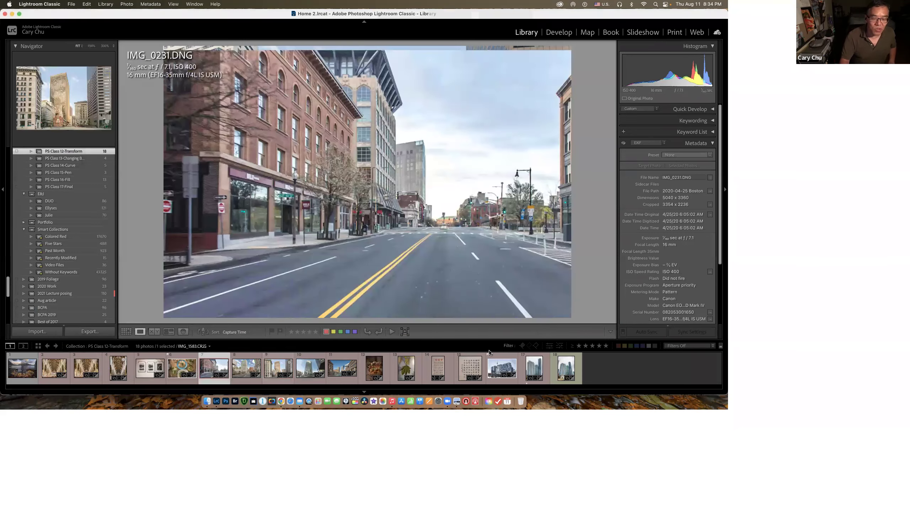
left_click(566, 370, "shift")
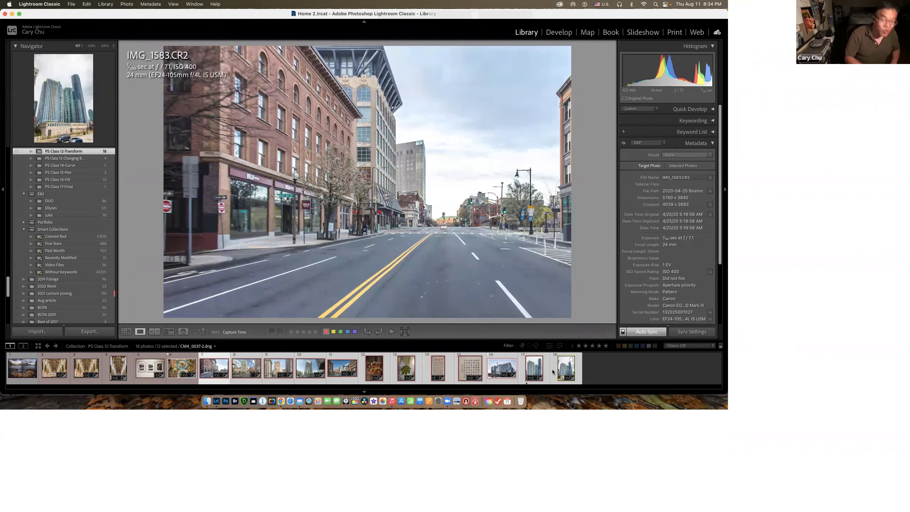
key("super+shift+e")
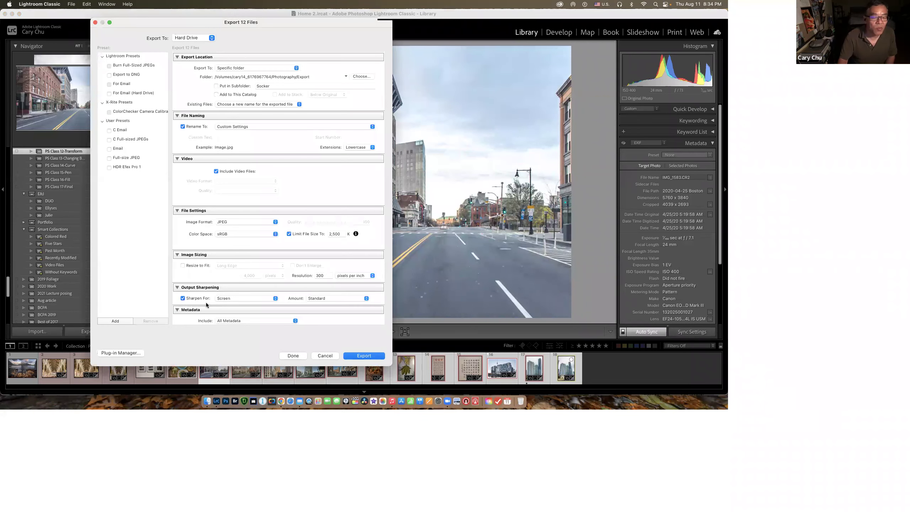
scroll(193, 287, "down", 3)
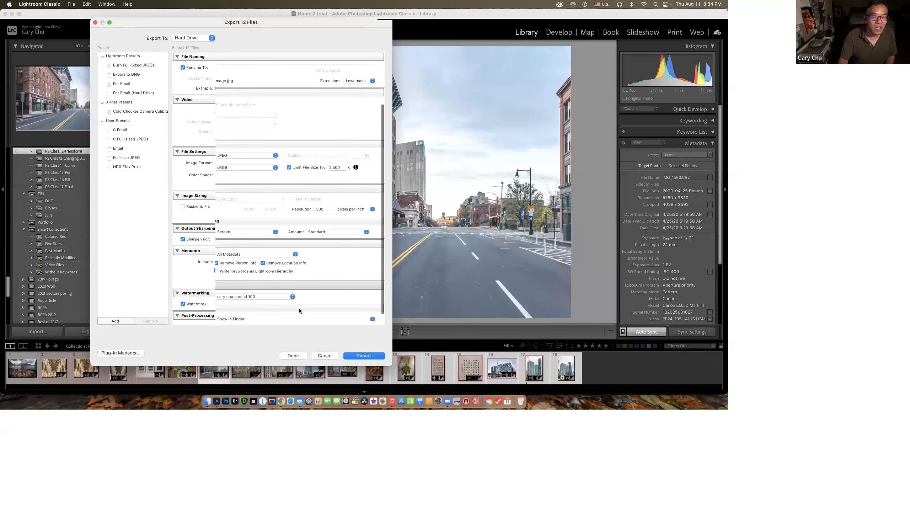
left_click(324, 356)
left_click(601, 370)
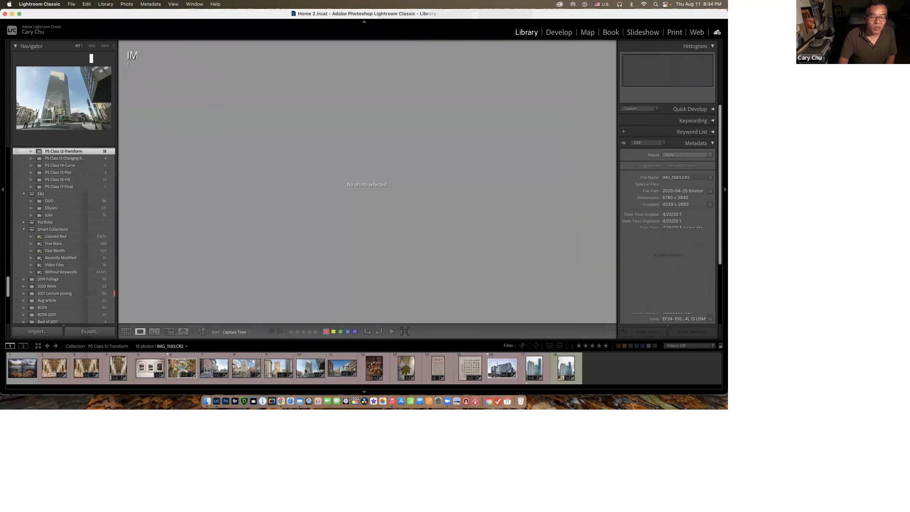
Browse the city, food and calligraphy photos and select the calligraphy photo IMG_0086.DNG.
left_click(315, 372)
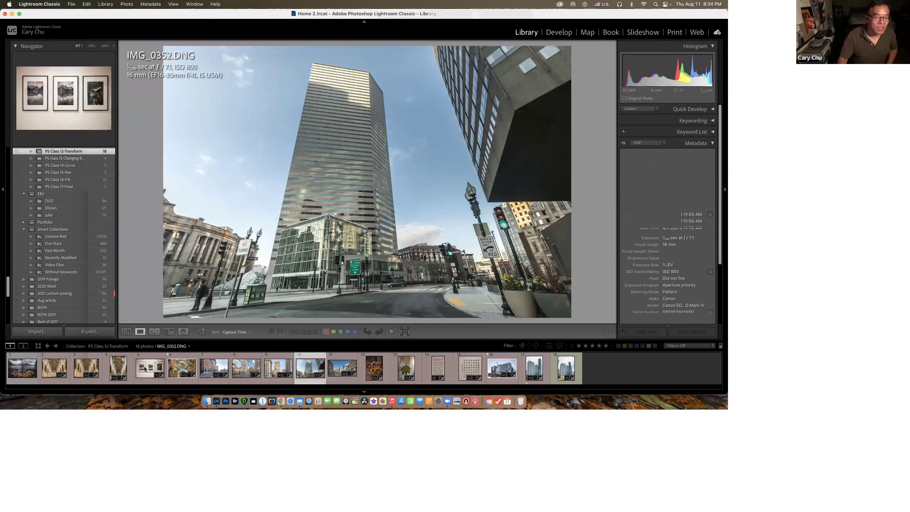
left_click(180, 370)
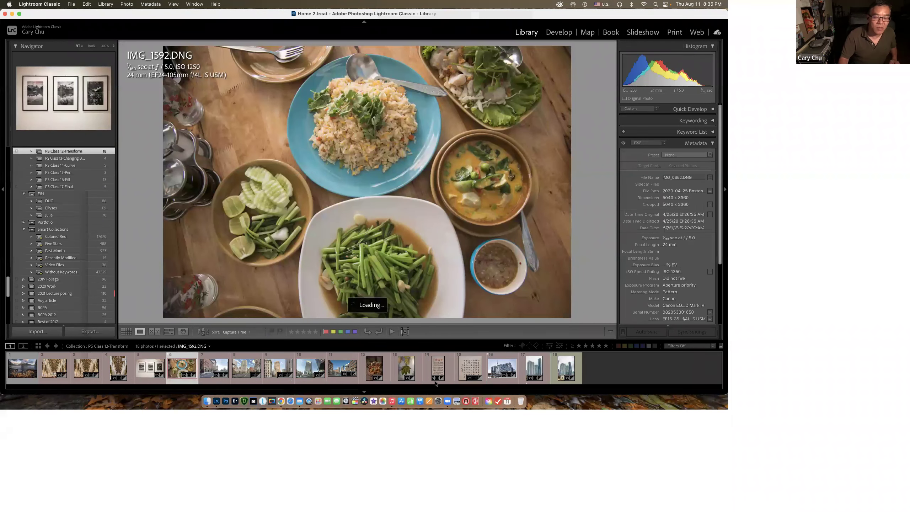
left_click(426, 365)
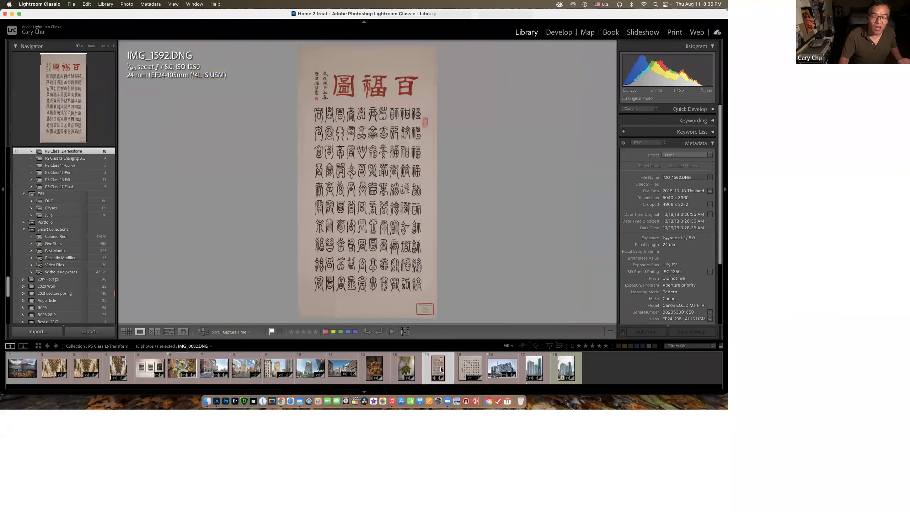
left_click(470, 367)
Export IMG_0086.DNG as a JPEG with the Sample-Proof watermark, and view the exported image in Preview.
key("super+shift+e")
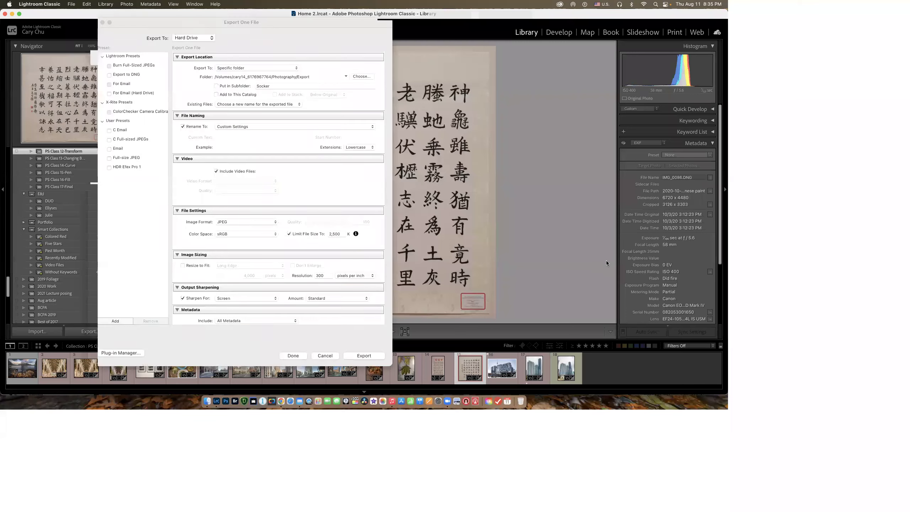
scroll(277, 242, "down", 5)
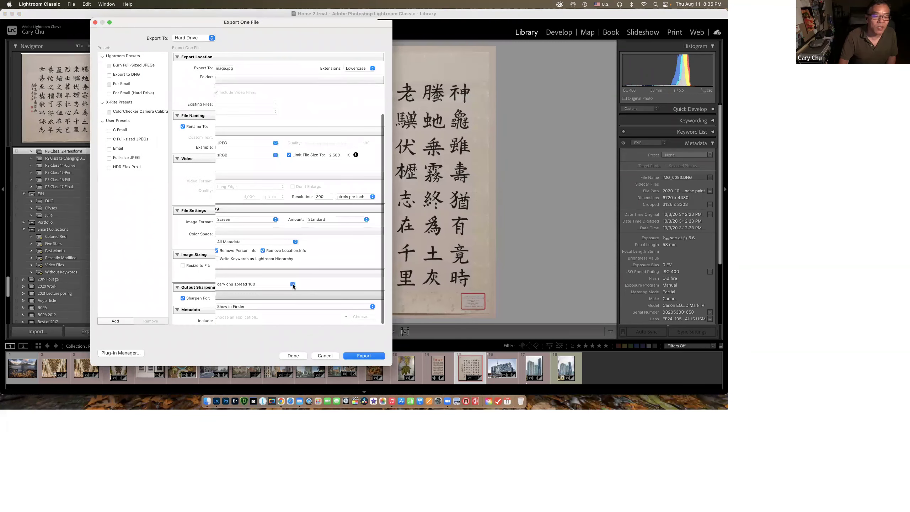
left_click(292, 284)
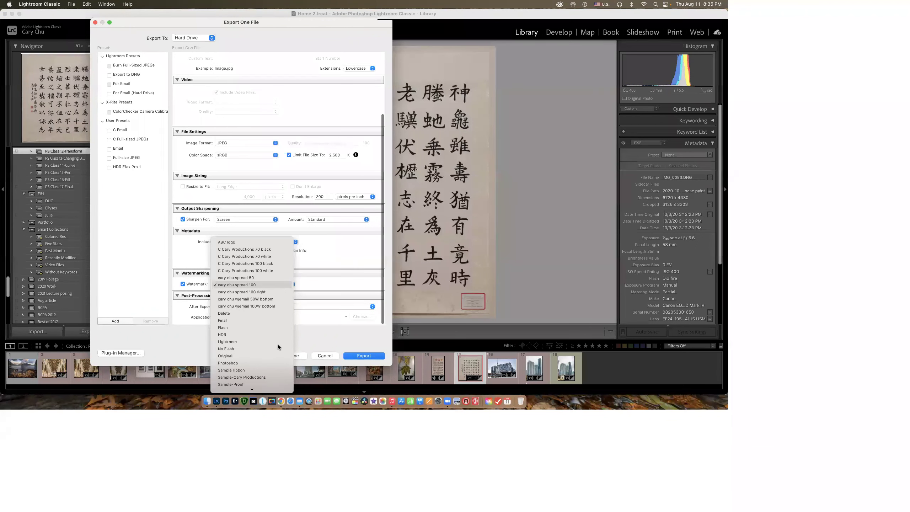
left_click(253, 378)
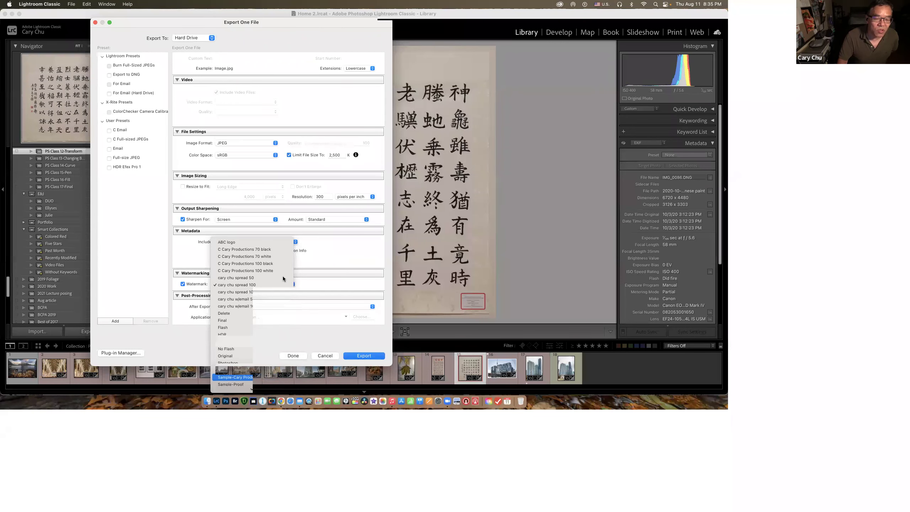
left_click(292, 283)
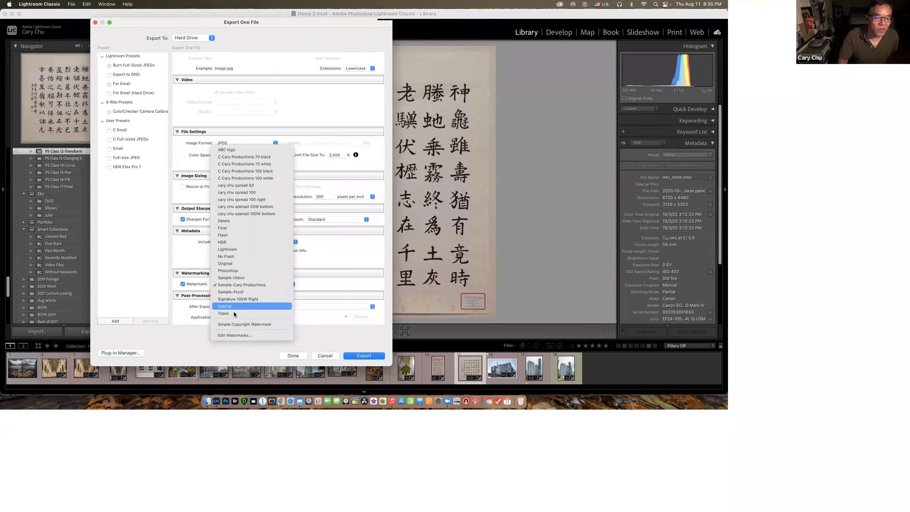
left_click(246, 295)
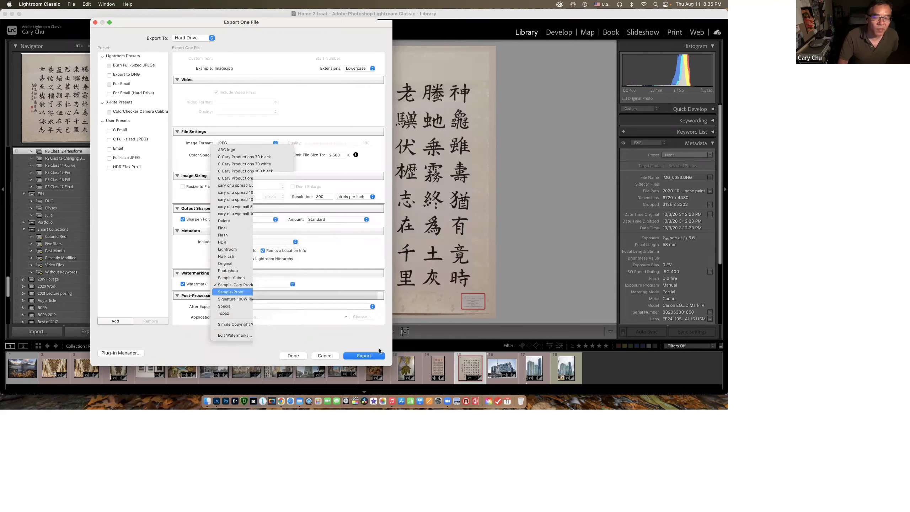
left_click(364, 356)
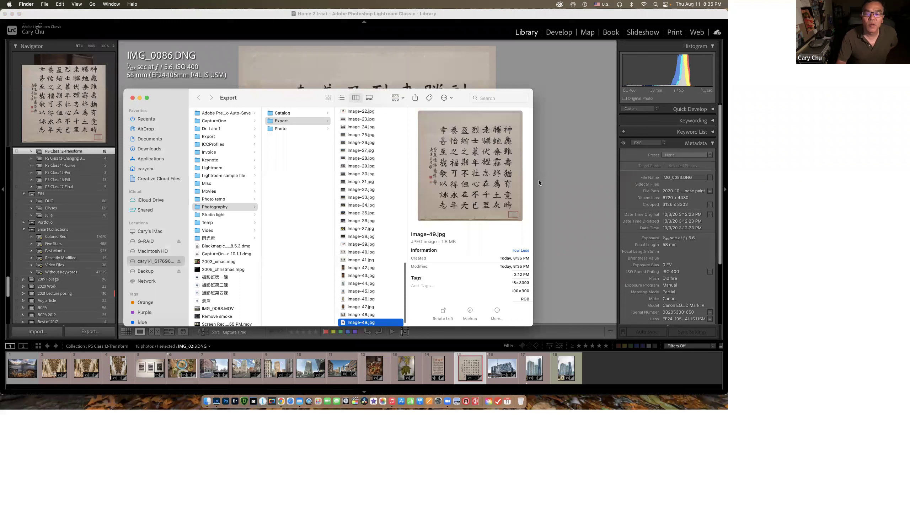
double_click(382, 323)
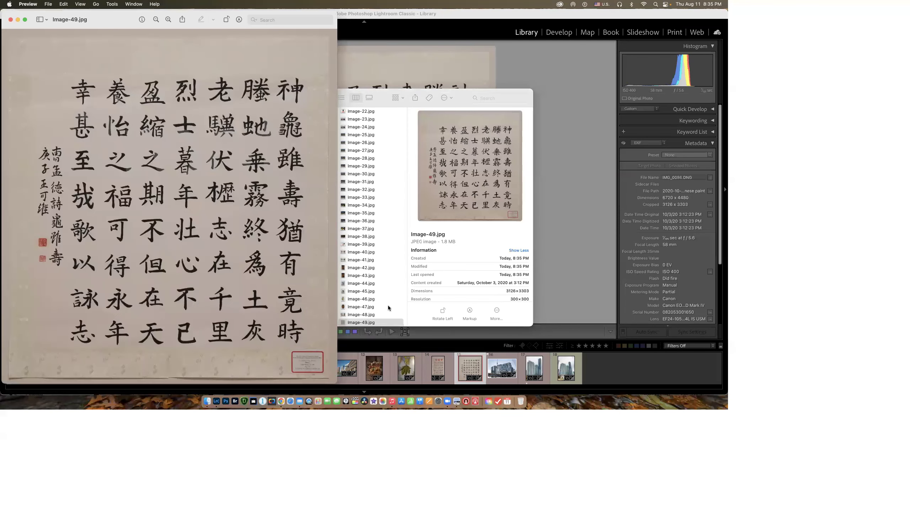
left_click(10, 19)
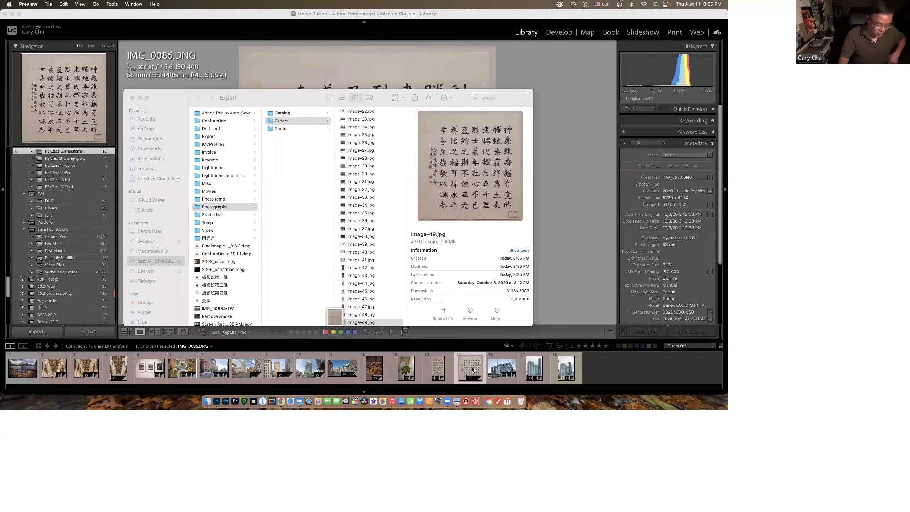
Export the calligraphy photo again as a JPEG with the Sample ribbon watermark, check it in Preview, and close the Finder window.
left_click(495, 390)
key("super+shift+e")
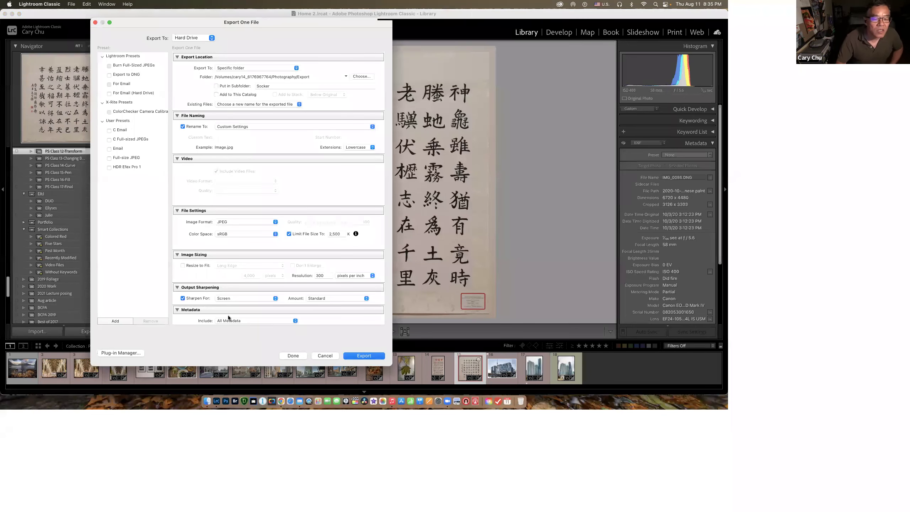
scroll(272, 304, "down", 3)
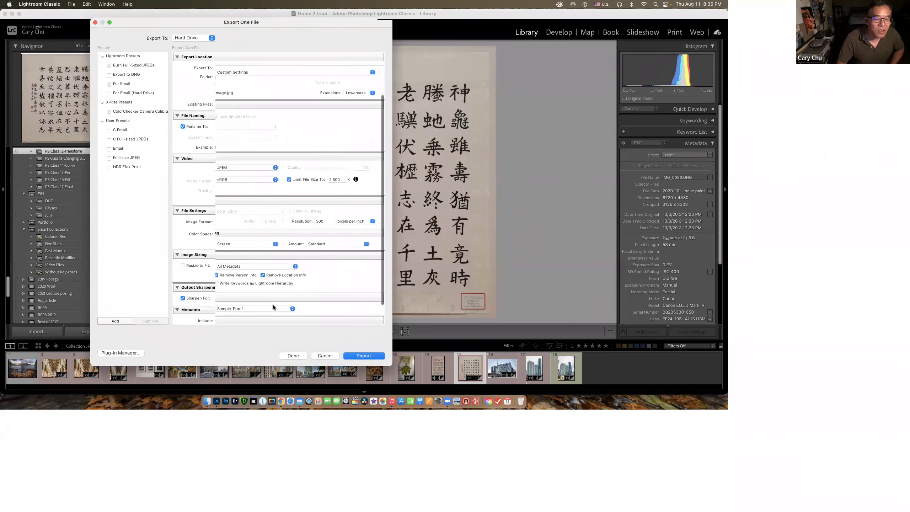
left_click(292, 308)
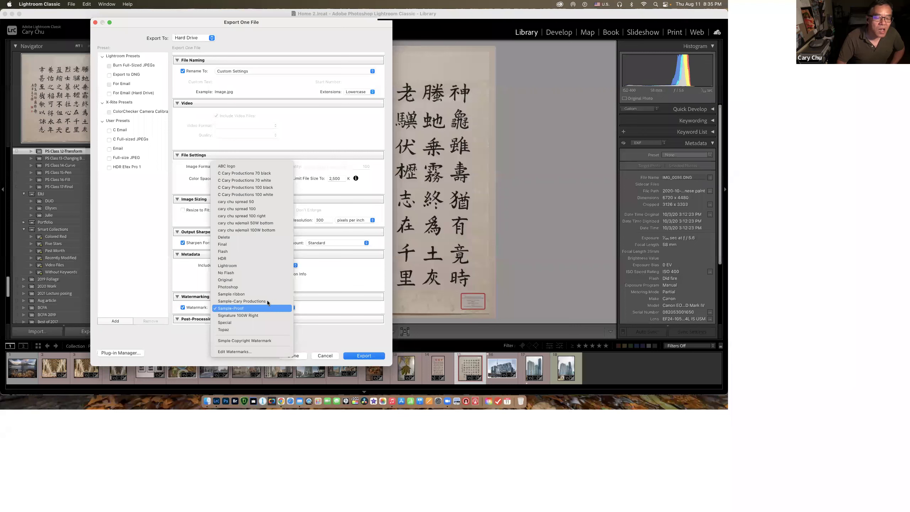
left_click(249, 293)
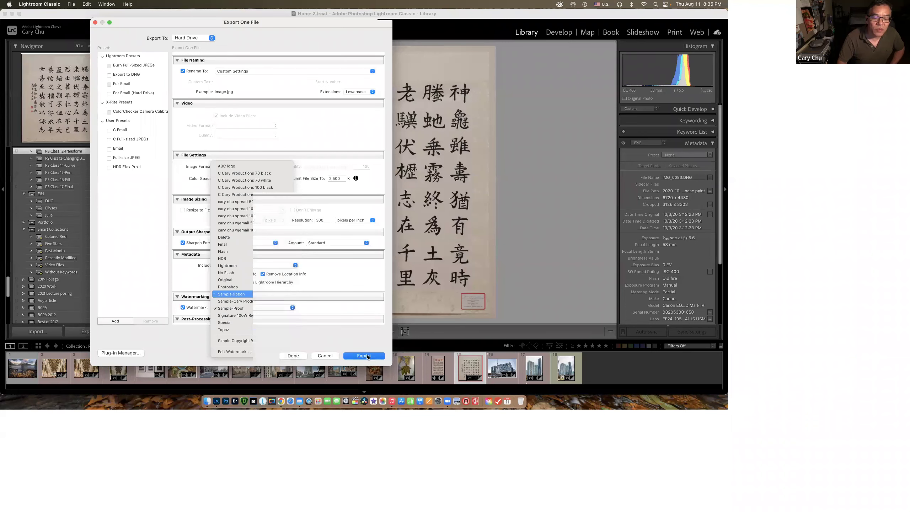
left_click(358, 355)
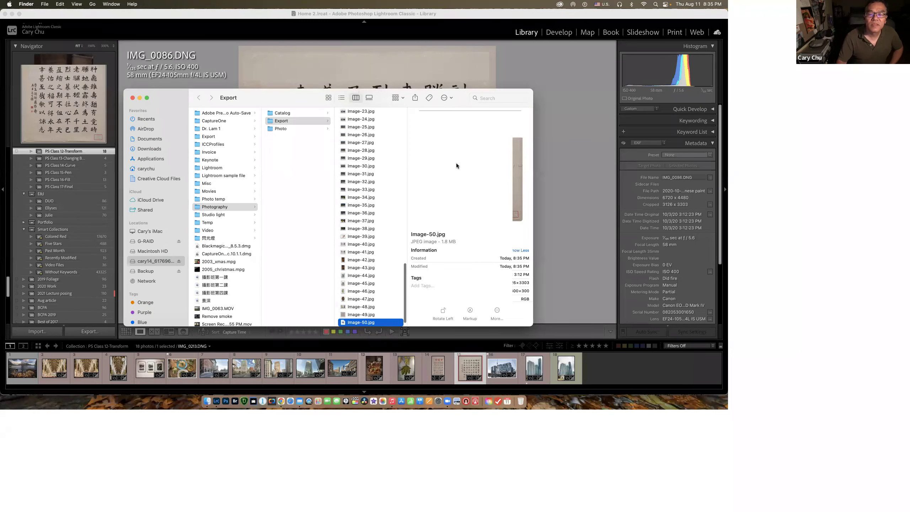
double_click(370, 323)
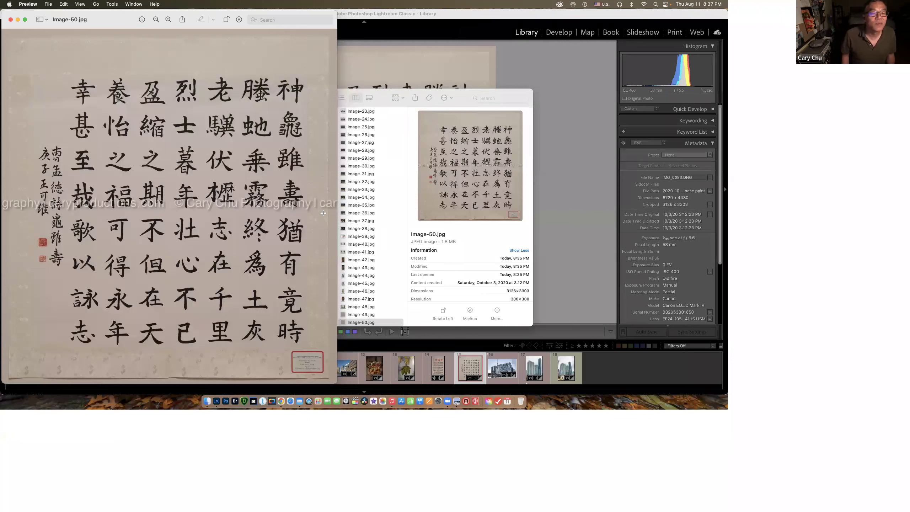
left_click(11, 20)
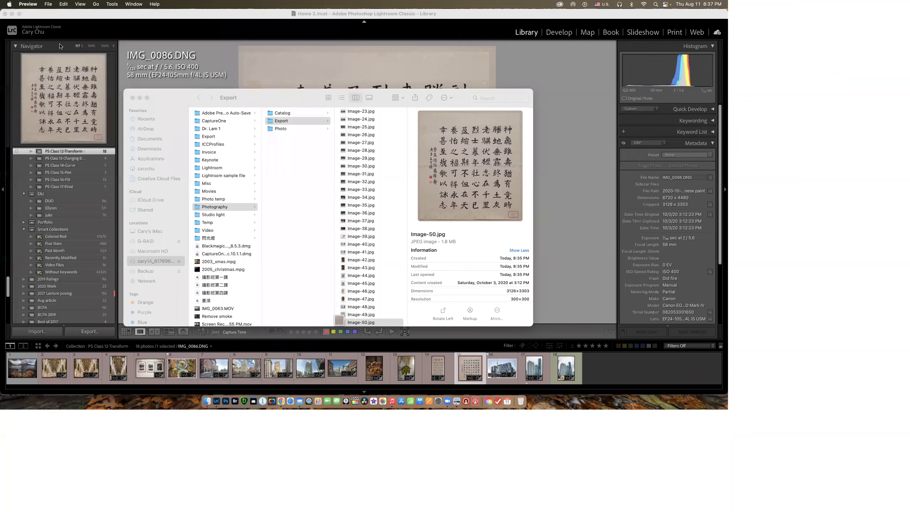
left_click(132, 98)
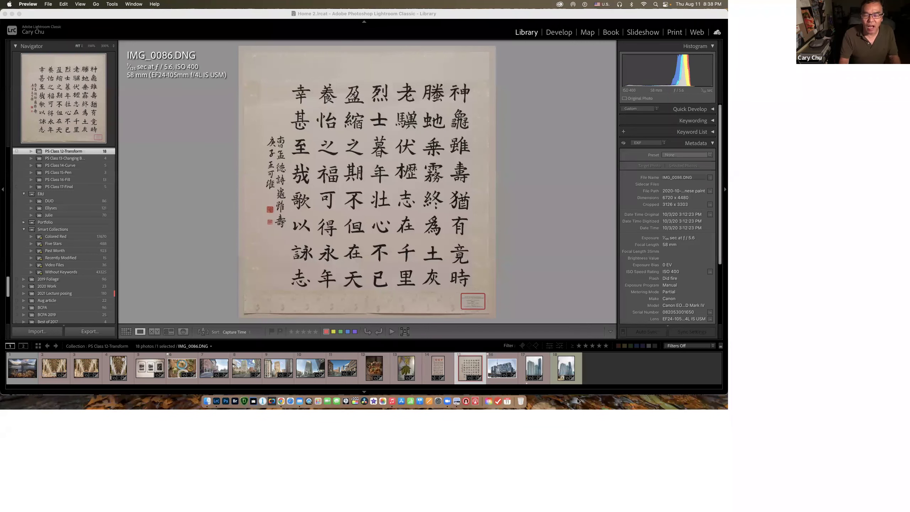
Send the skyscraper photo CM4_0037-2.dng from Lightroom to Adobe Photoshop for editing and switch to Photoshop.
left_click(537, 374)
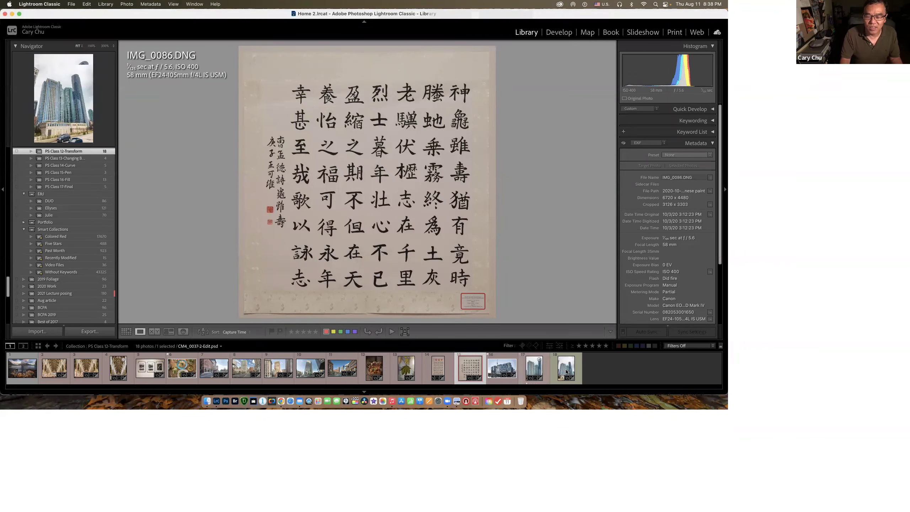
right_click(614, 258)
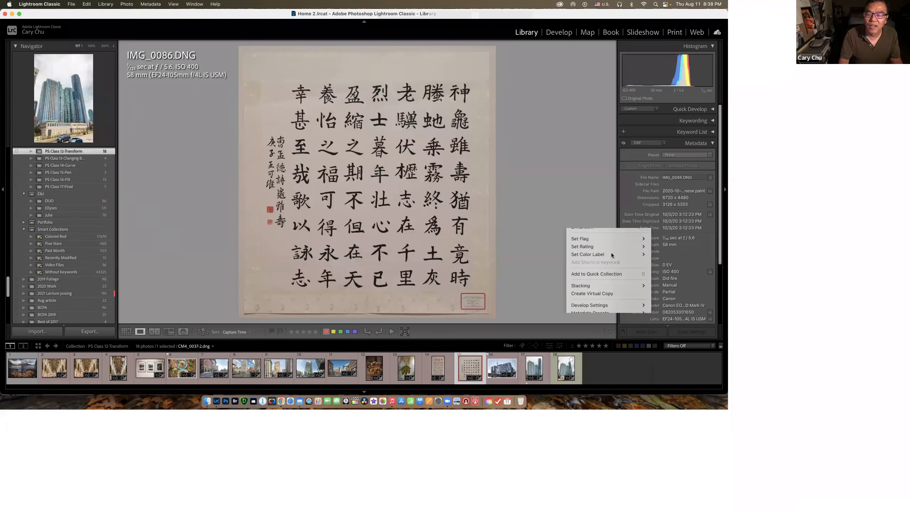
mouse_move(587, 209)
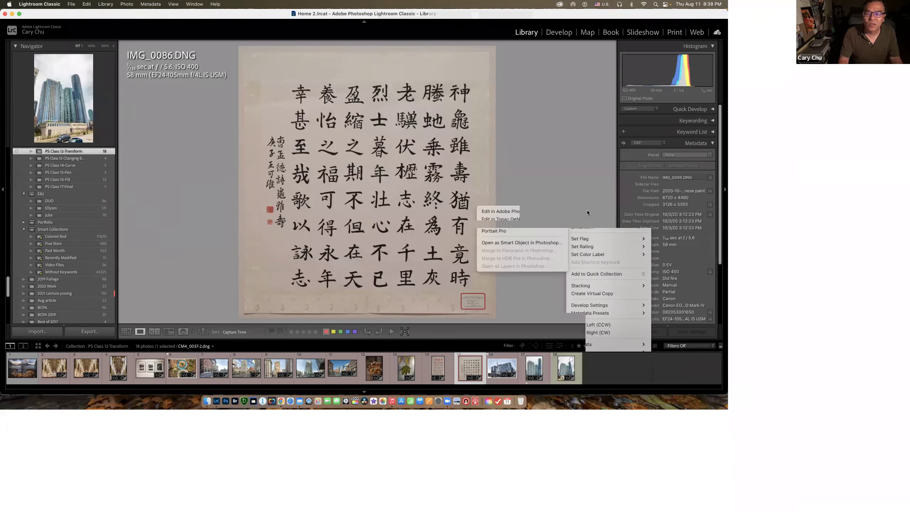
left_click(536, 211)
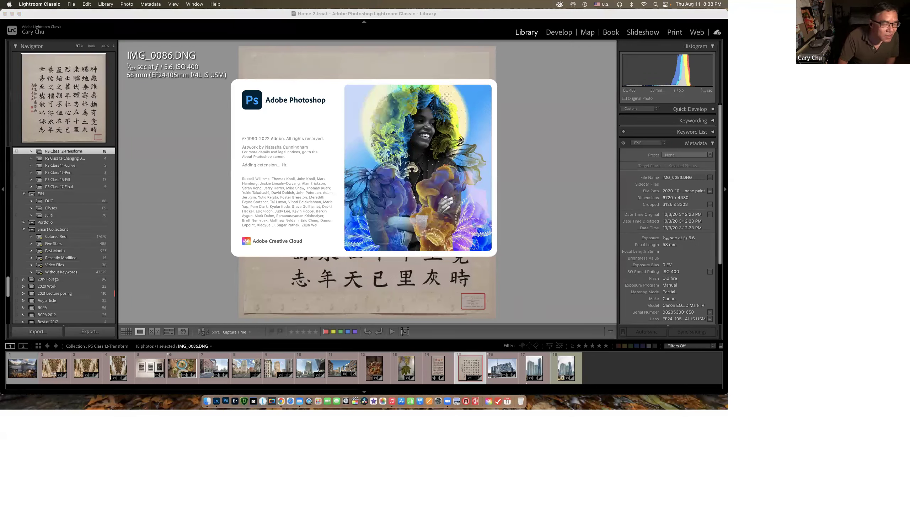
left_click(31, 373)
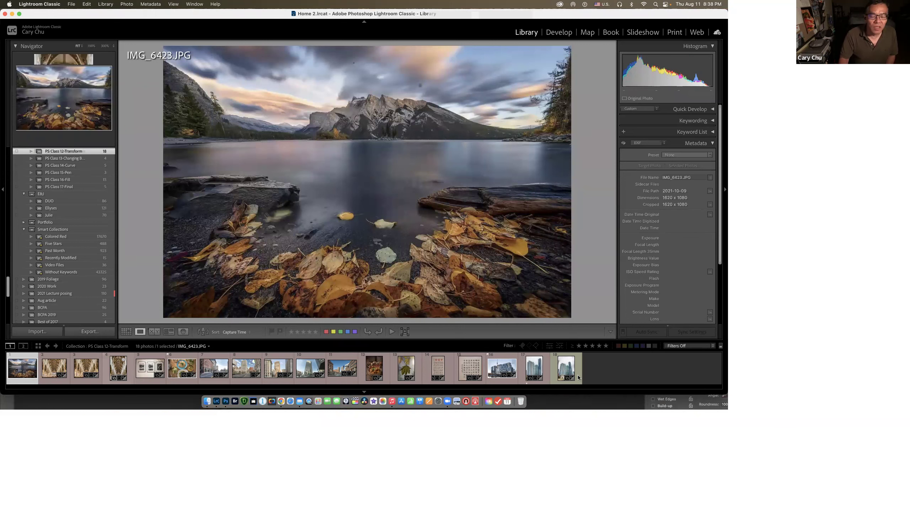
left_click(225, 402)
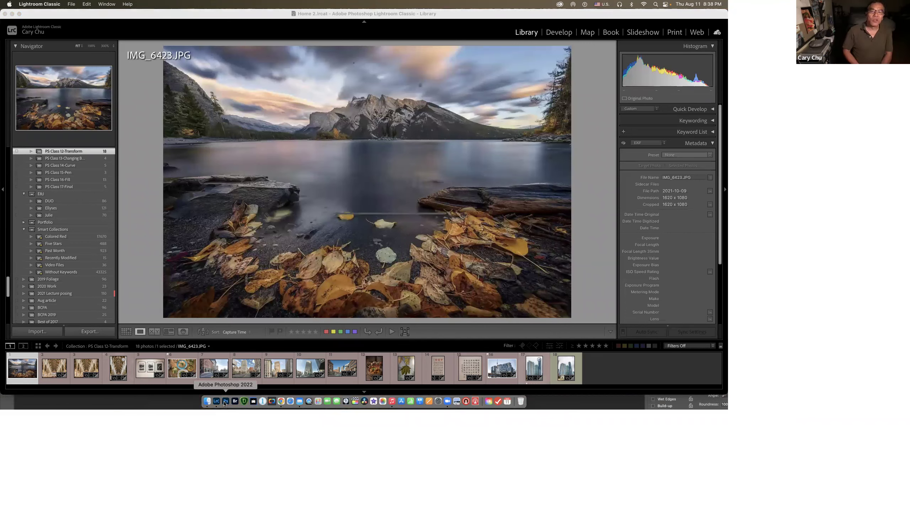
left_click(225, 401)
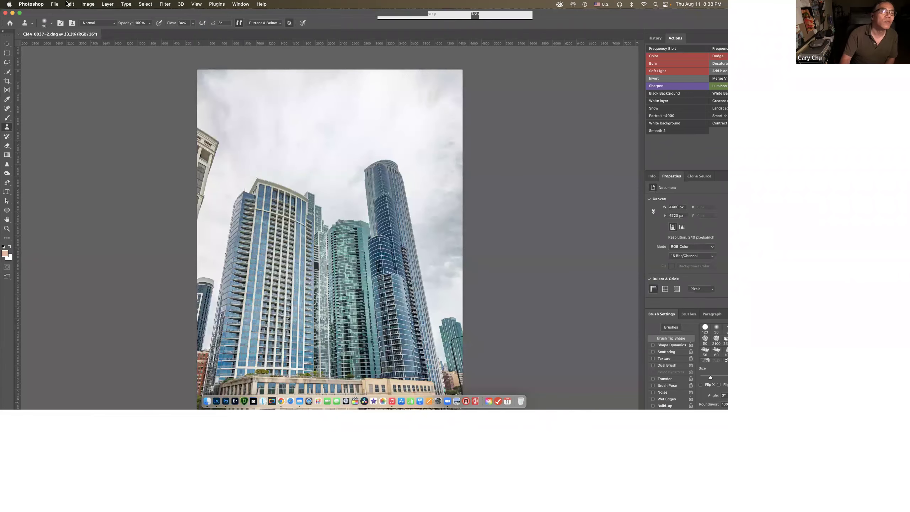
Resize the Photoshop window to reveal the layer list and unlock the skyscraper photo's Background layer into a regular layer.
left_click(71, 5)
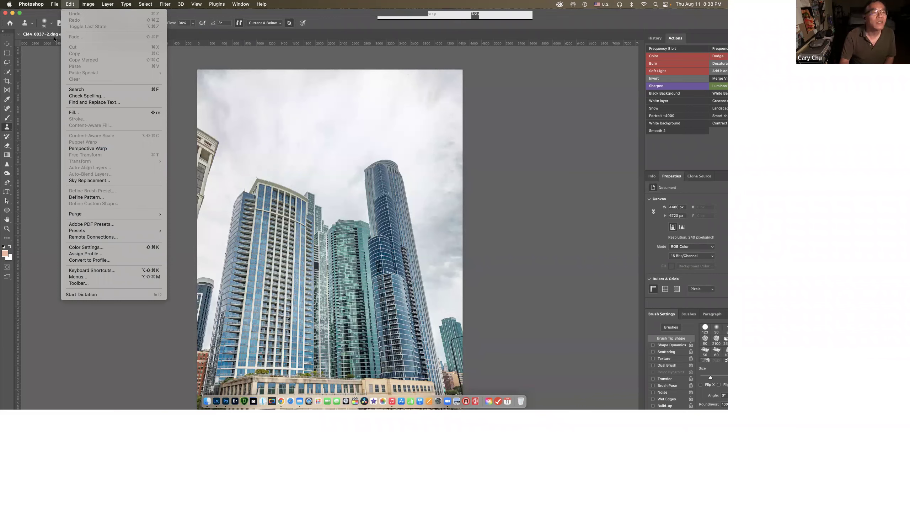
mouse_move(1, 6)
left_click(125, 47)
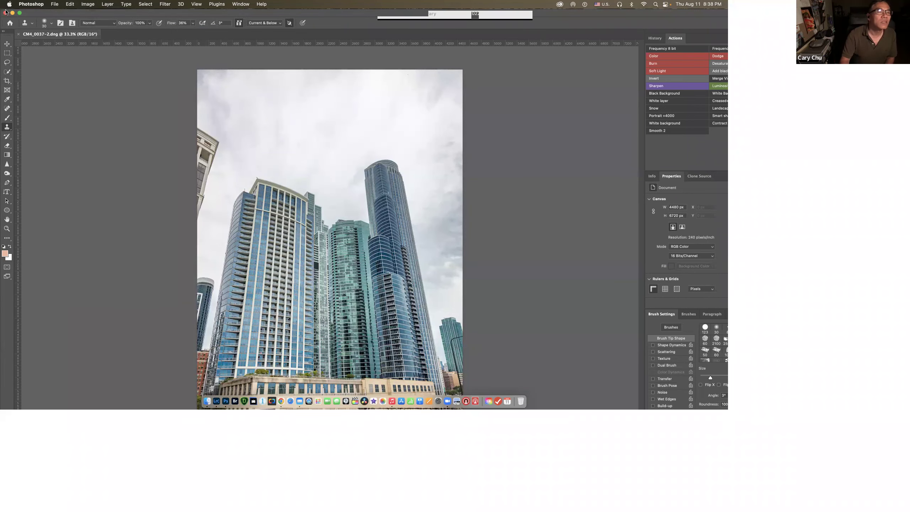
left_click(20, 12)
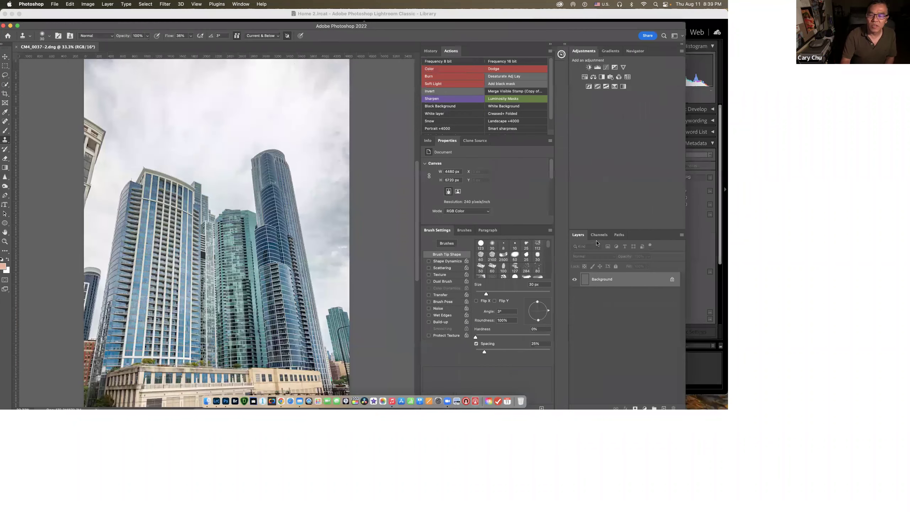
left_click(657, 278)
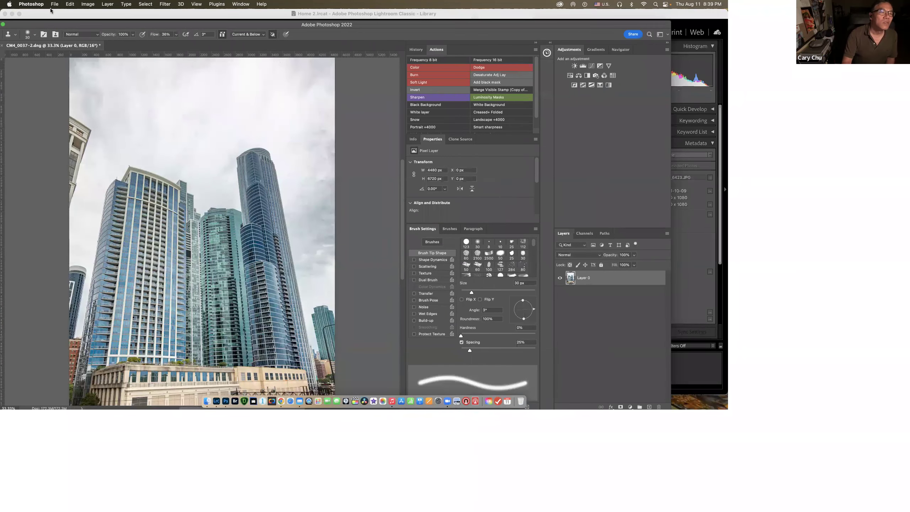
Examine the Free Transform, Transform and warp commands available for the unlocked layer.
left_click(70, 4)
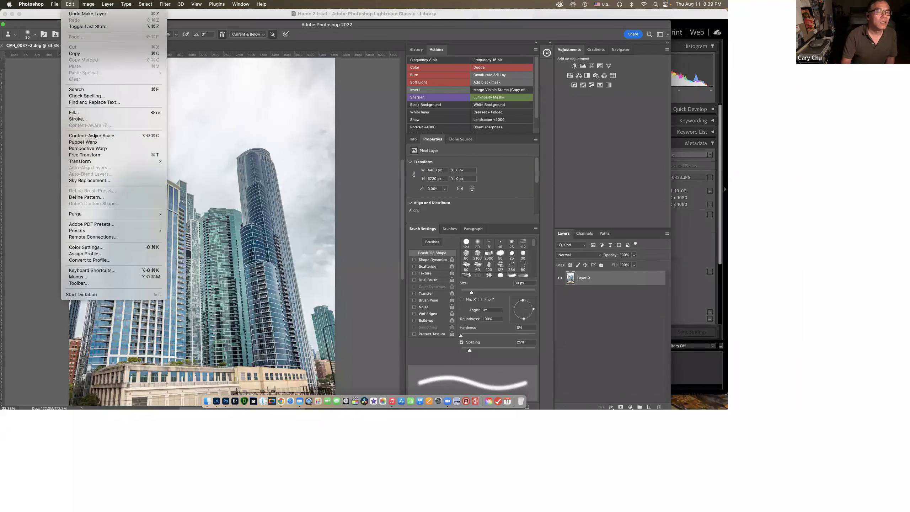
mouse_move(95, 162)
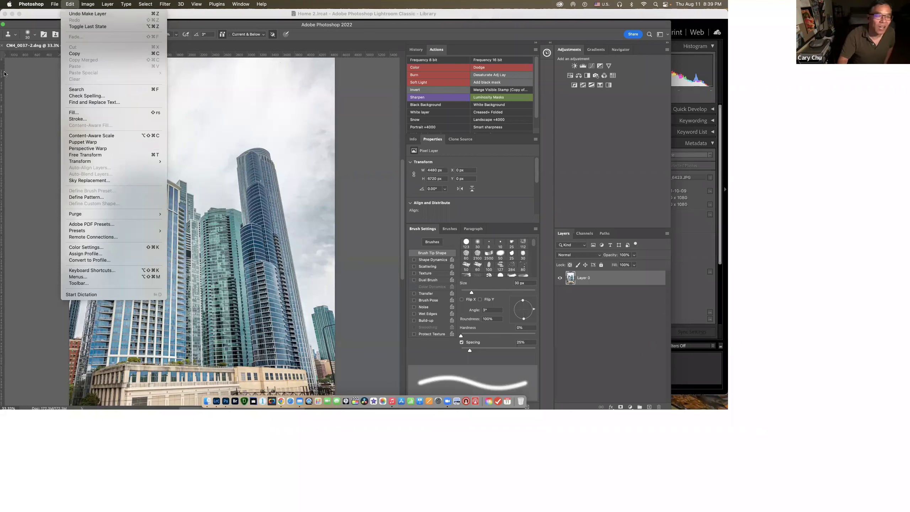
key("Left")
key("Left")
key("Left")
key("Down")
key("Down")
key("Down")
key("Escape")
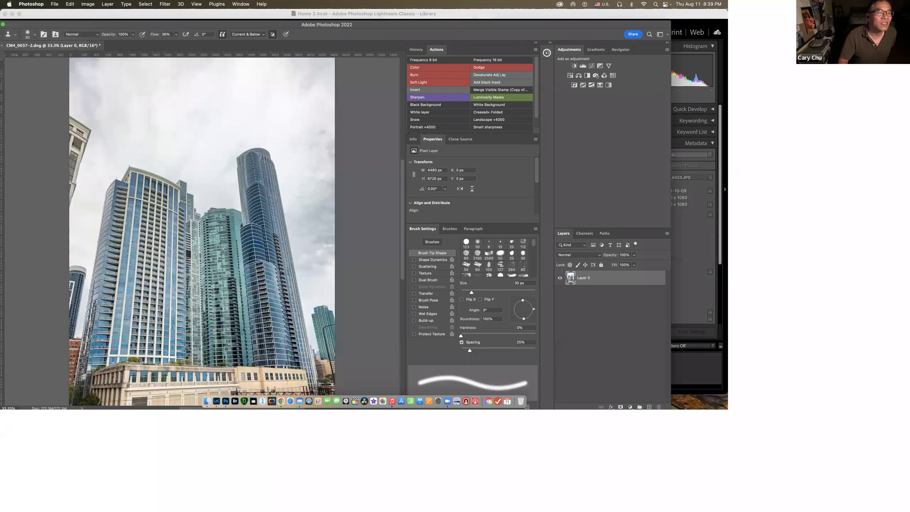
left_click(4, 13)
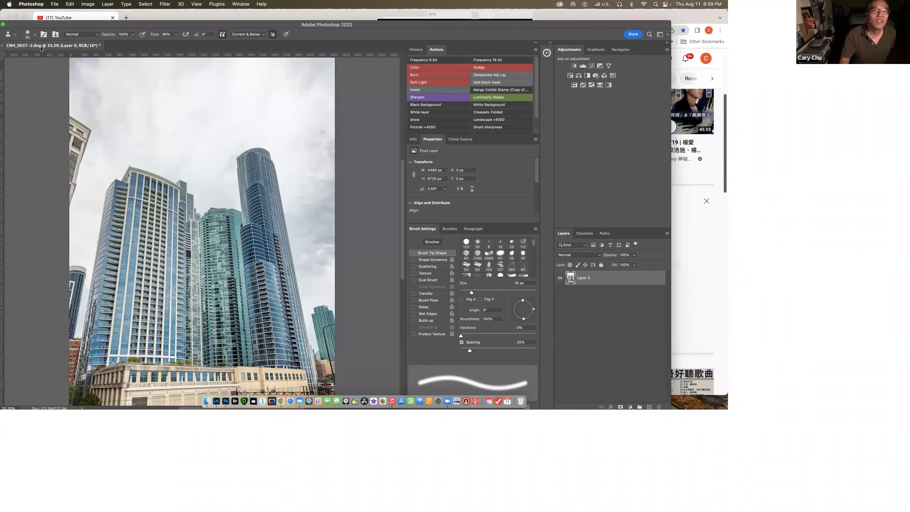
Shift the Photoshop window back into full view and close the skyscraper photo CM4_0037-2.dng without saving its changes.
double_click(21, 26)
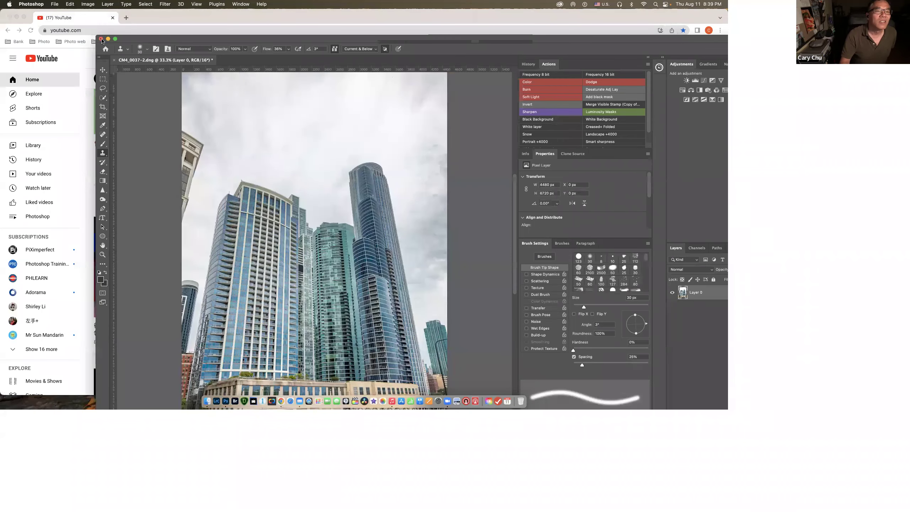
key("super+w")
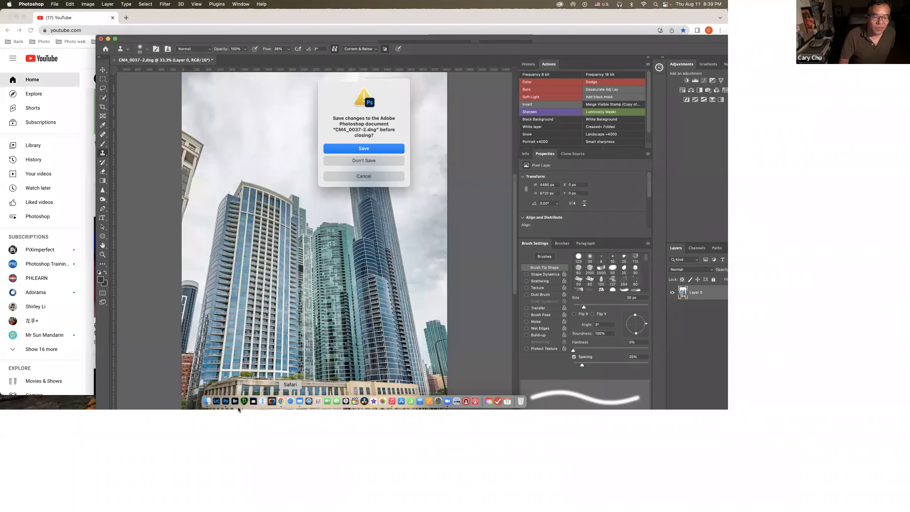
left_click(364, 161)
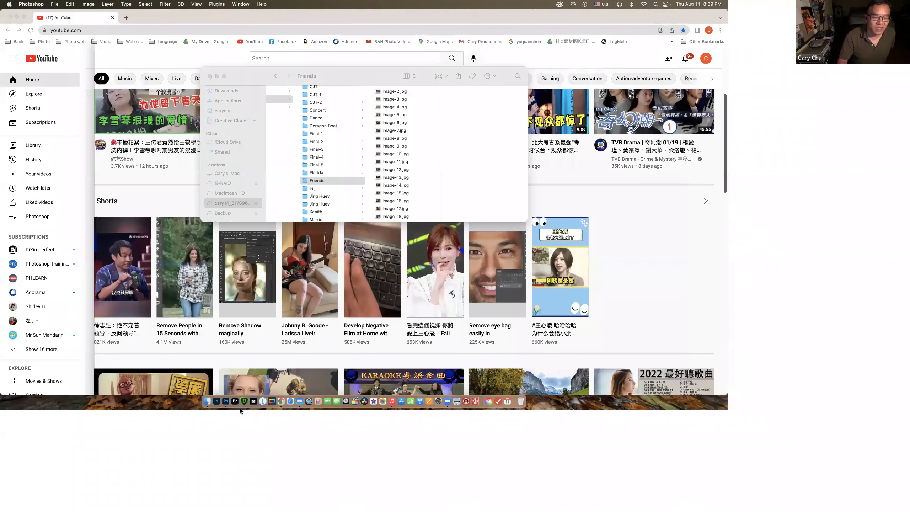
Switch to Lightroom Classic and bring up the Edit In options for the lake photo IMG_6423.JPG.
left_click(215, 401)
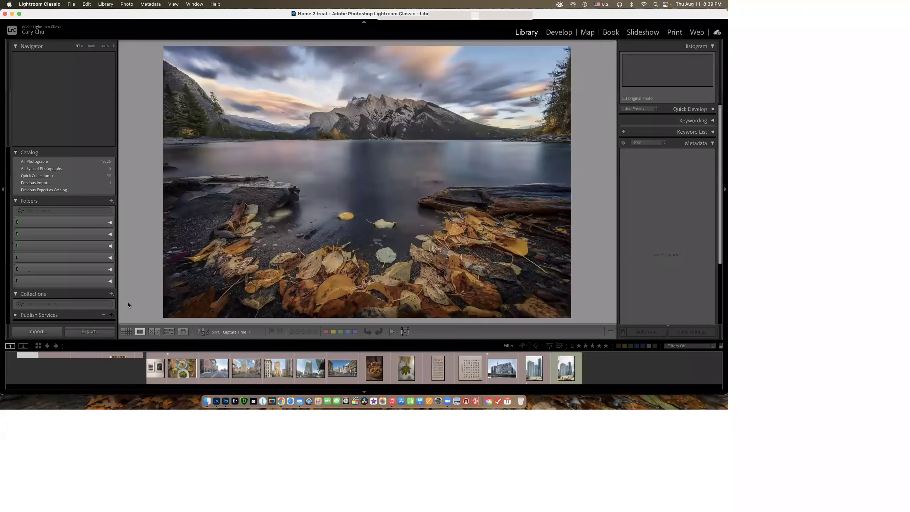
right_click(35, 386)
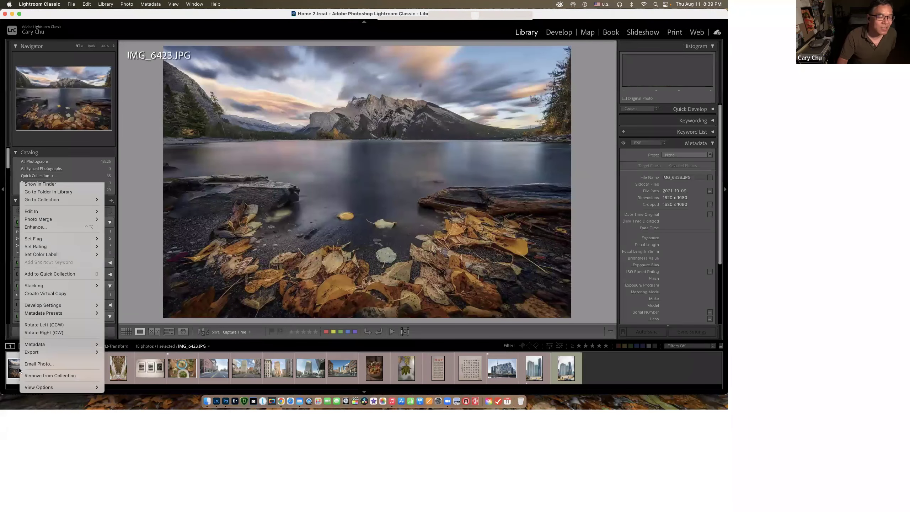
mouse_move(68, 211)
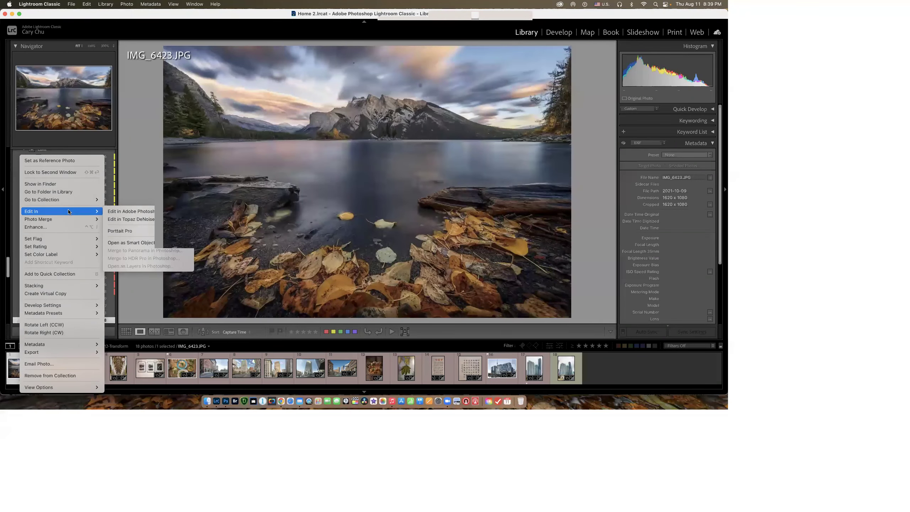